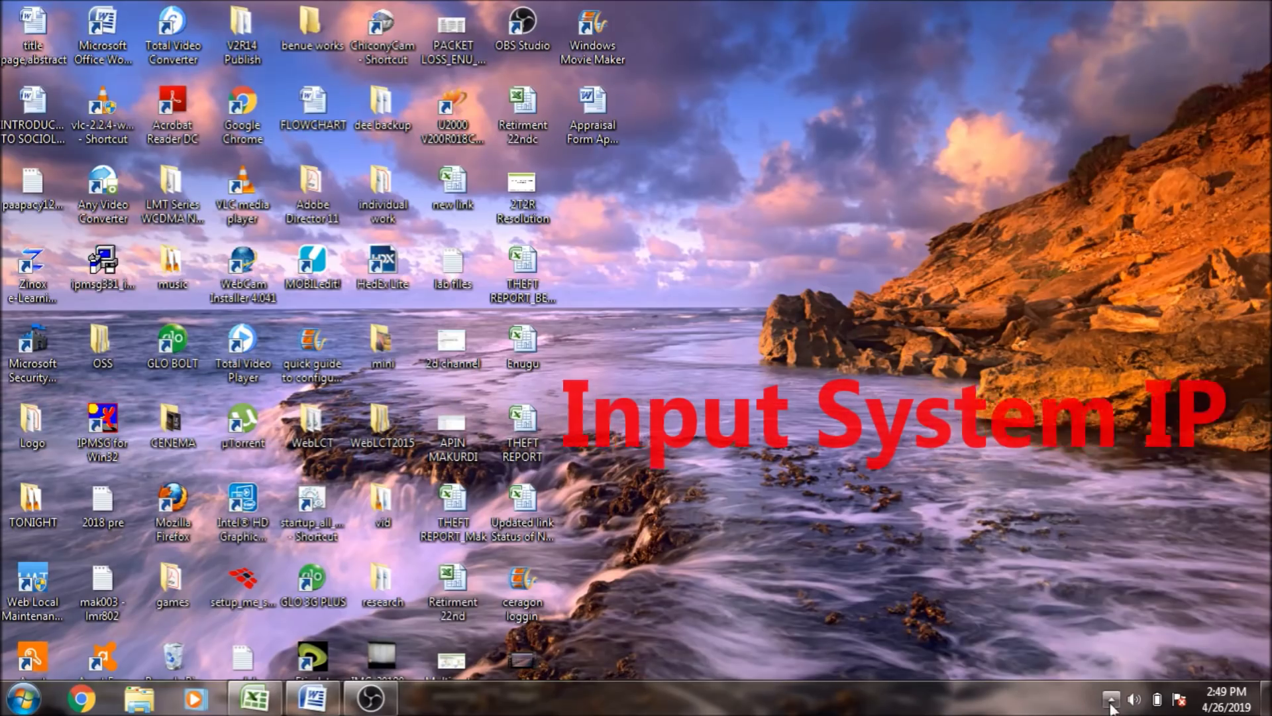
Open the Local Area Connection adapter properties from the Network and Sharing Center
{"action": "left_click", "coordinate": [1111, 699]}
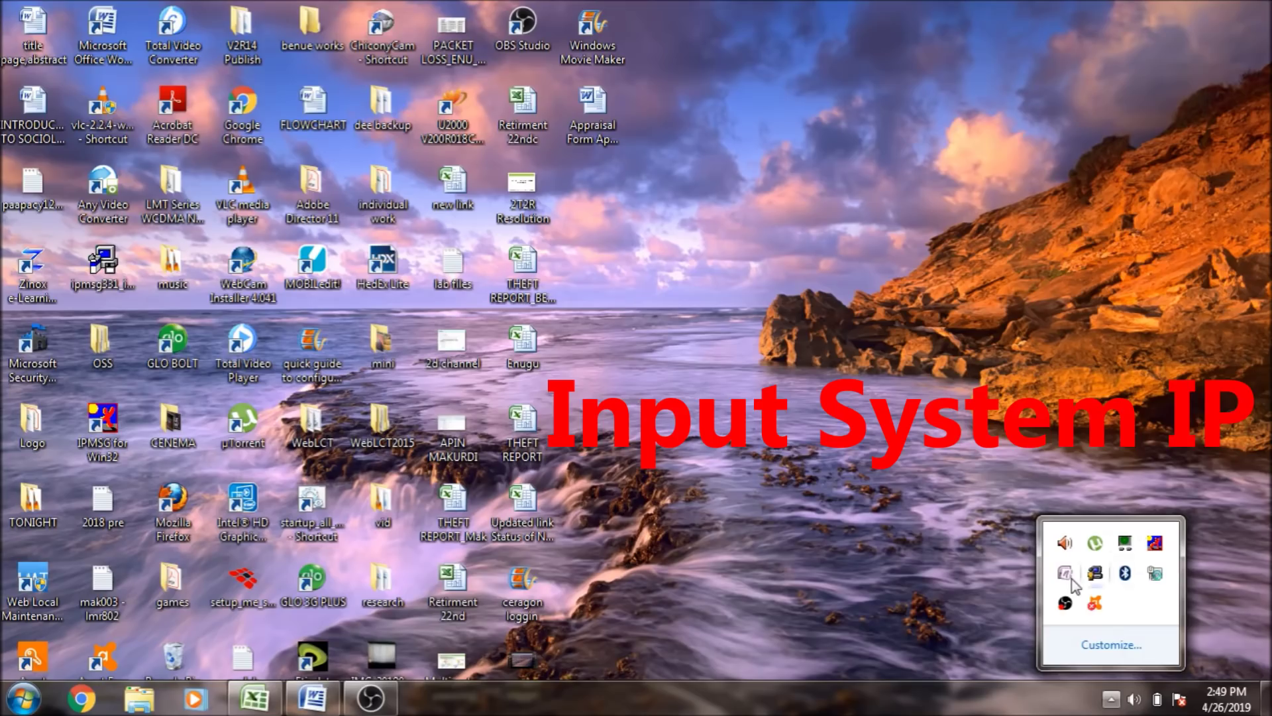
{"action": "left_click", "coordinate": [1155, 574]}
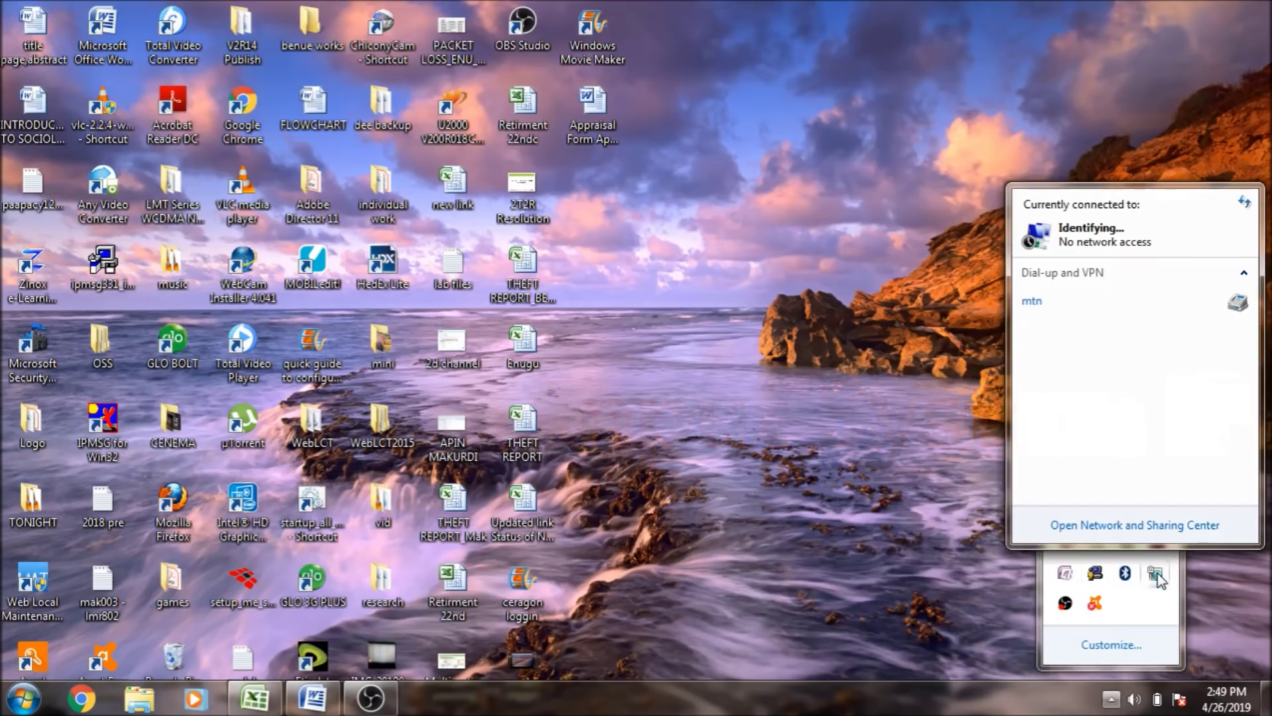
{"action": "left_click", "coordinate": [1124, 526]}
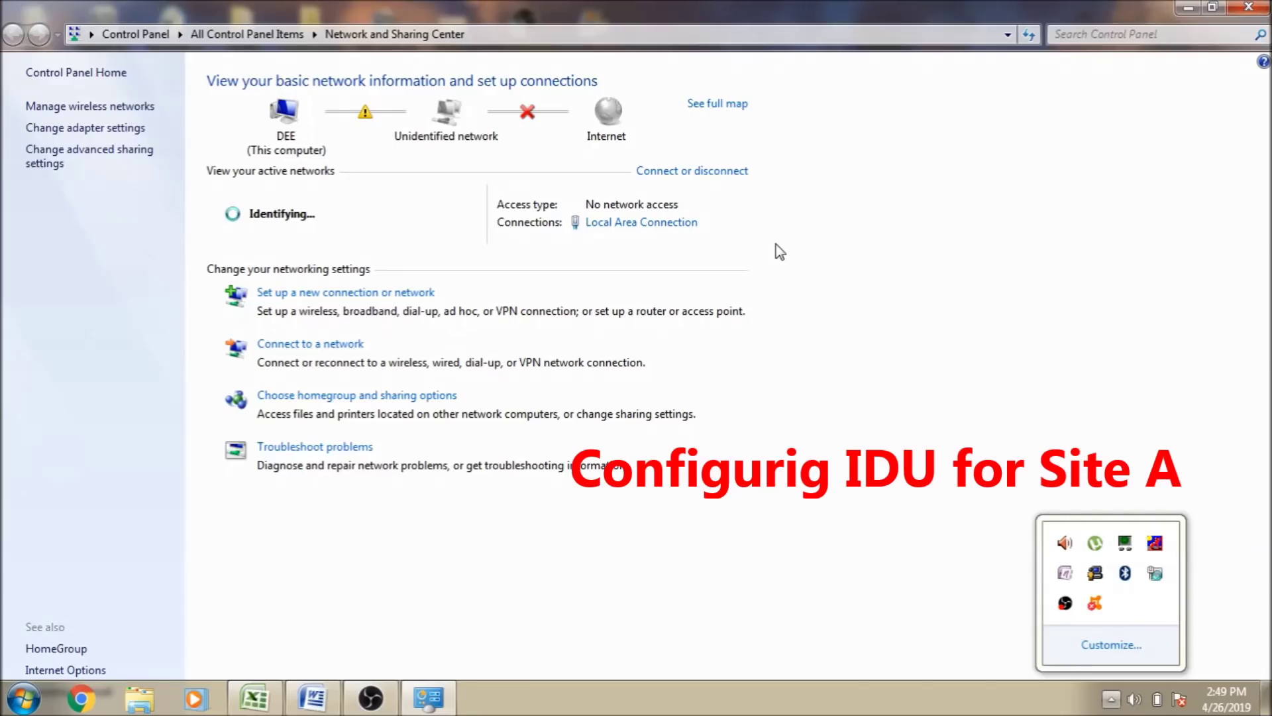
{"action": "left_click", "coordinate": [112, 132]}
{"action": "left_click", "coordinate": [369, 123]}
{"action": "right_click", "coordinate": [369, 123]}
{"action": "left_click", "coordinate": [428, 298]}
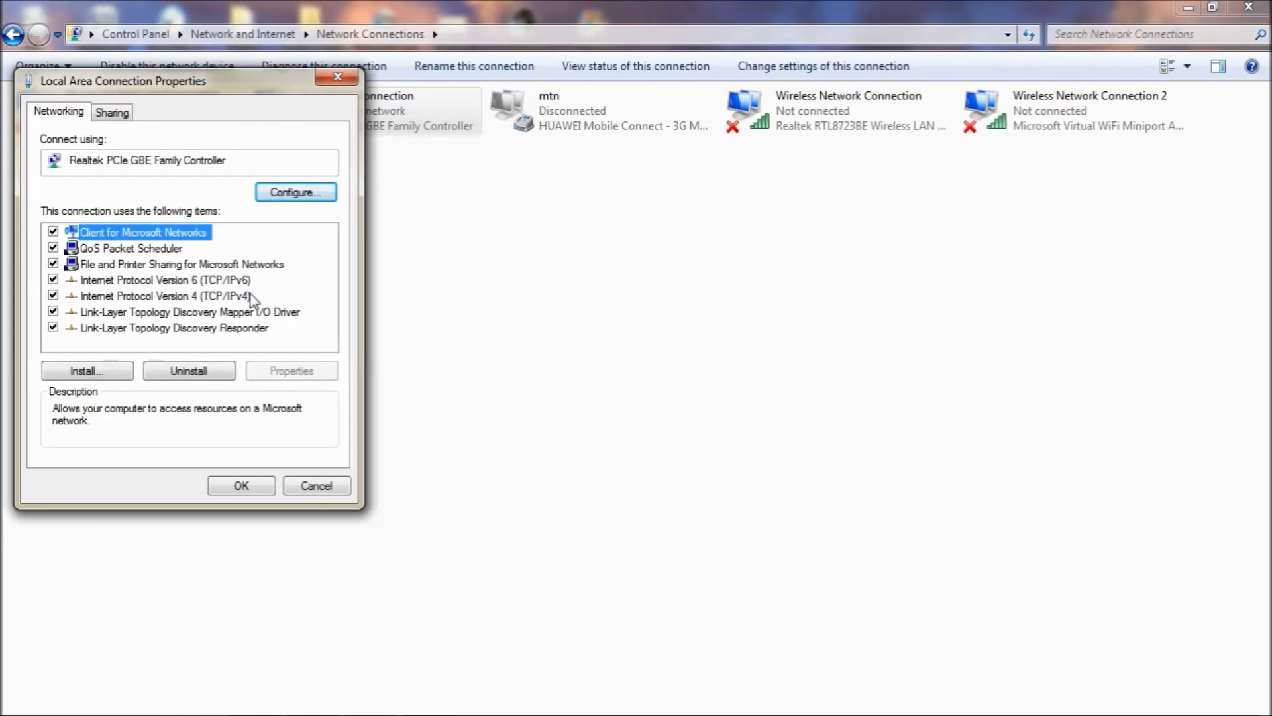
Give IPv4 the fixed address 129.9.0.12 with subnet mask 255.255.0.0 and confirm
{"action": "double_click", "coordinate": [238, 295]}
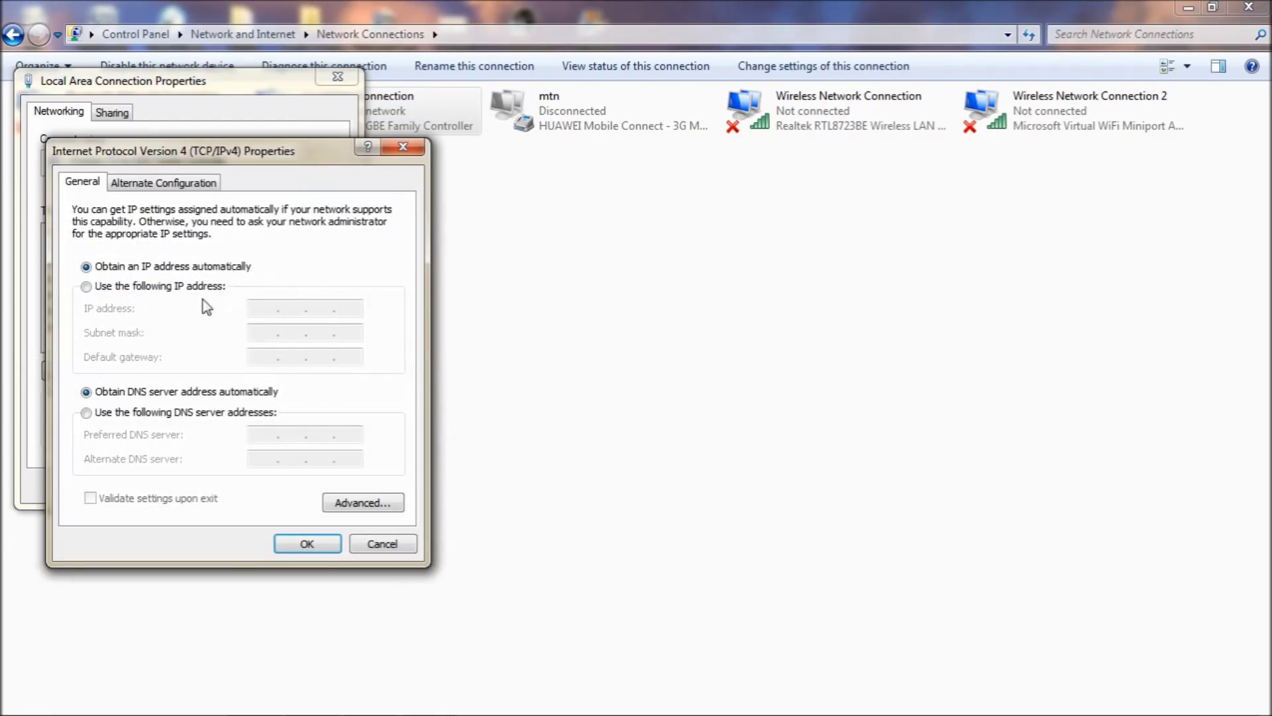
{"action": "left_click", "coordinate": [159, 287]}
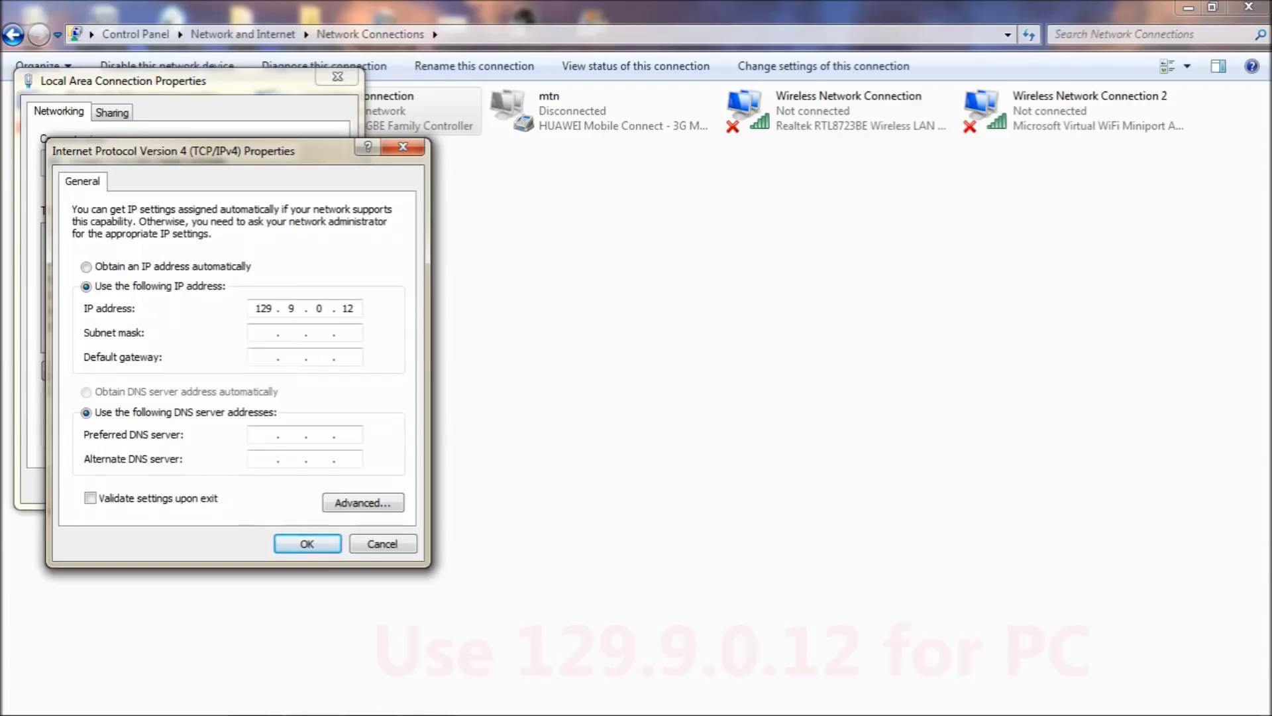
{"action": "left_click", "coordinate": [259, 339]}
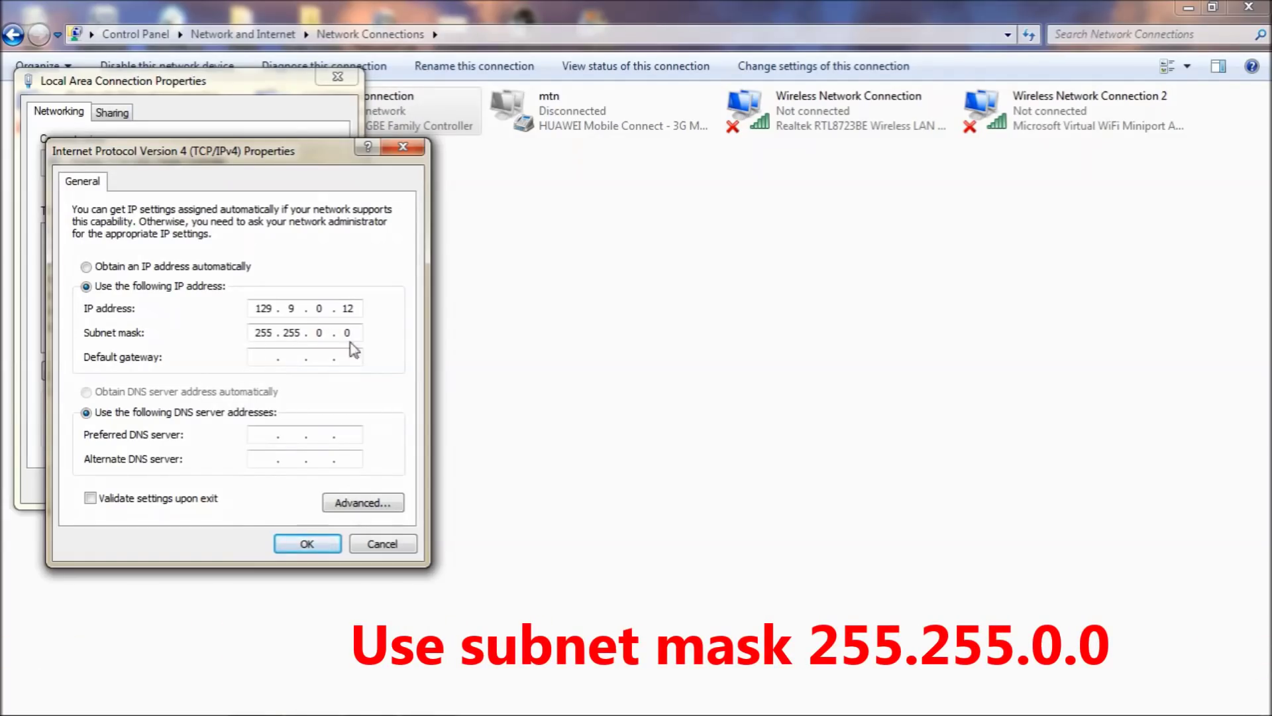
{"action": "left_click", "coordinate": [306, 543]}
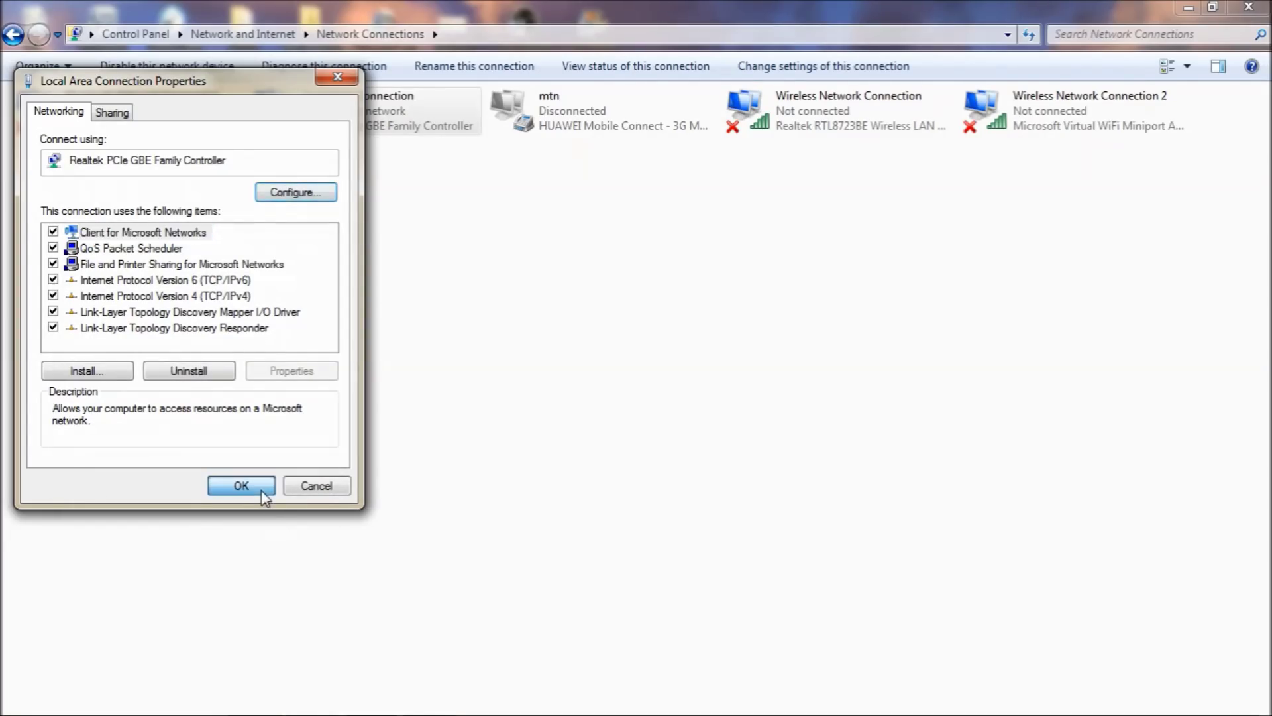
{"action": "left_click", "coordinate": [241, 486]}
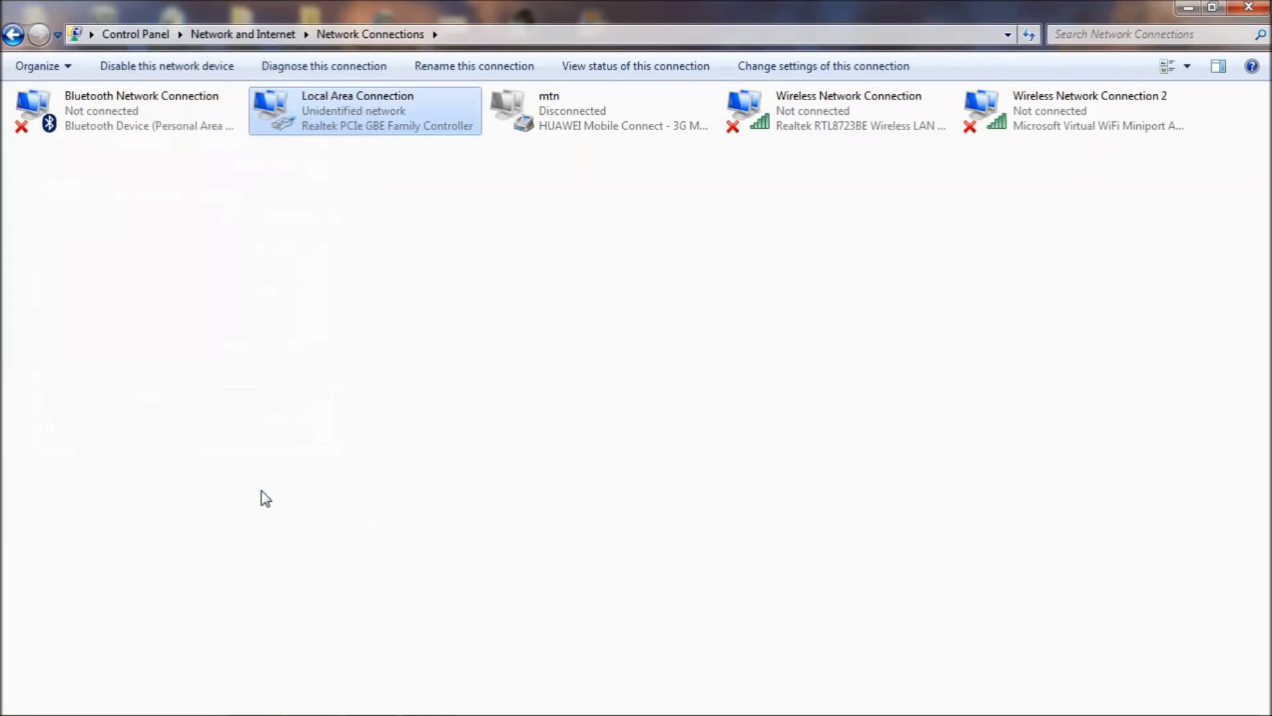
{"action": "left_click", "coordinate": [1243, 9]}
Open the WebLCT folder full-screen and run the startweblct_https script
{"action": "double_click", "coordinate": [308, 447]}
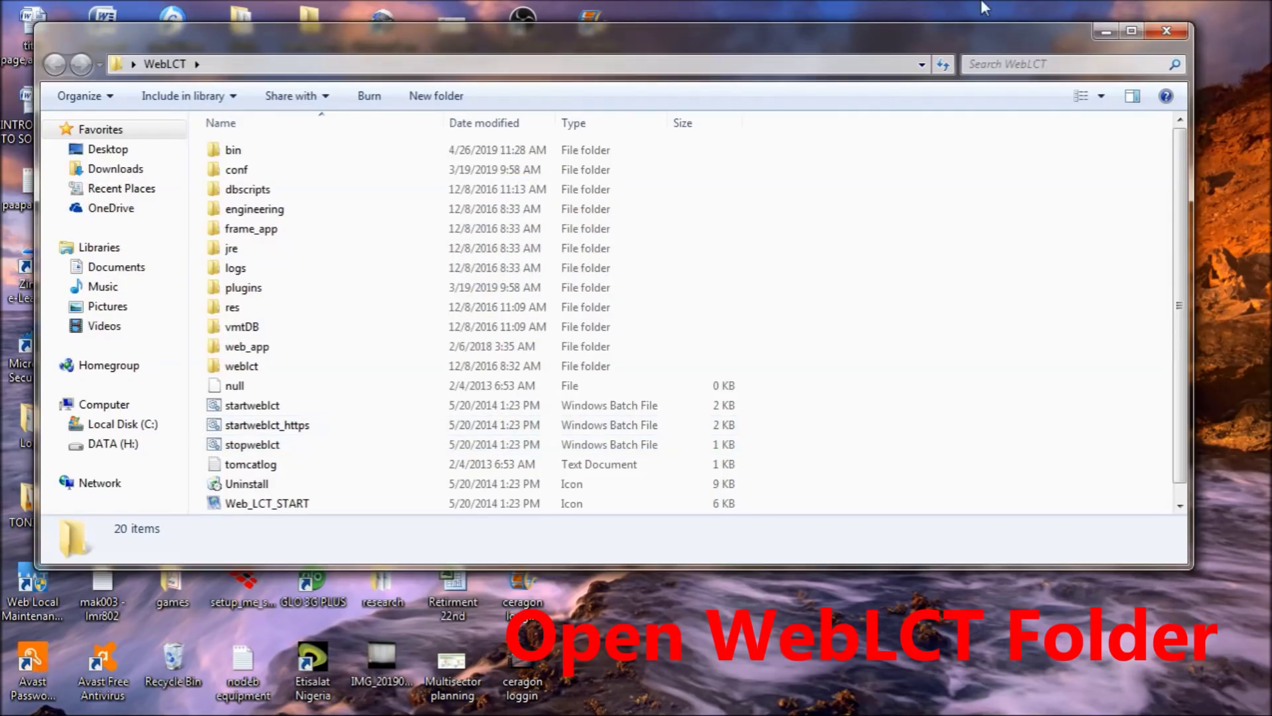
{"action": "left_click", "coordinate": [1125, 30]}
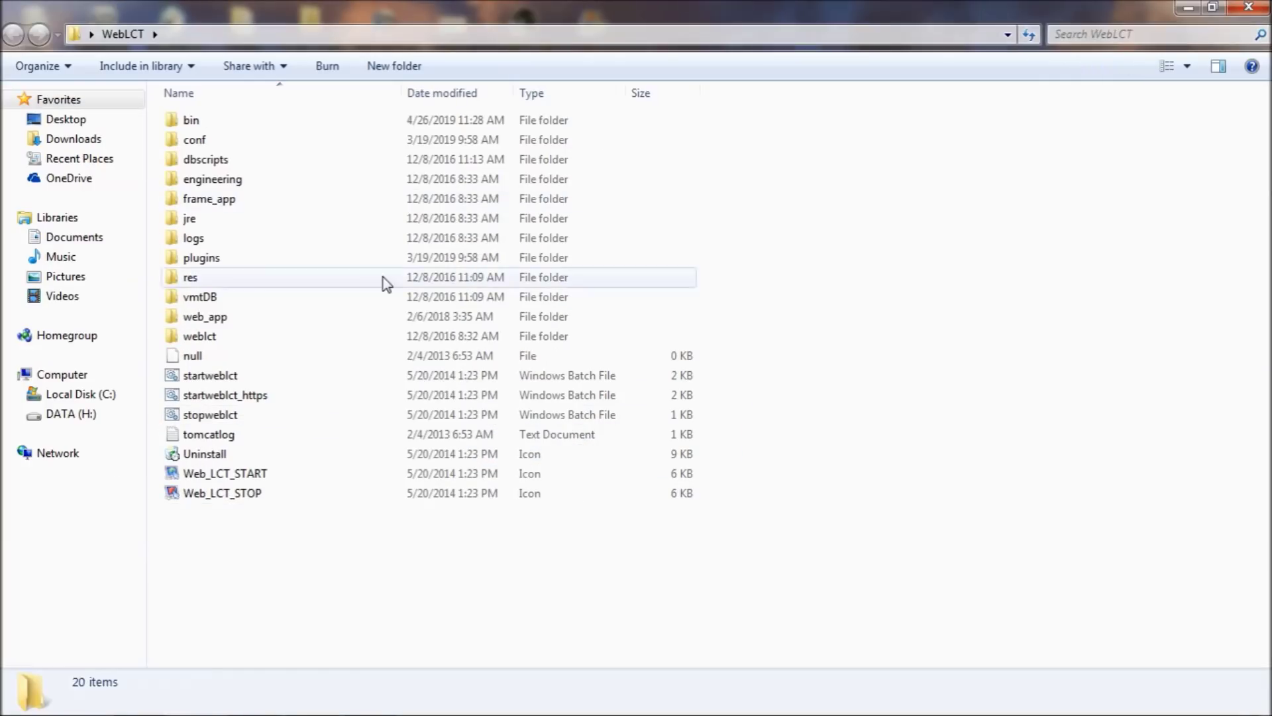
{"action": "double_click", "coordinate": [255, 396]}
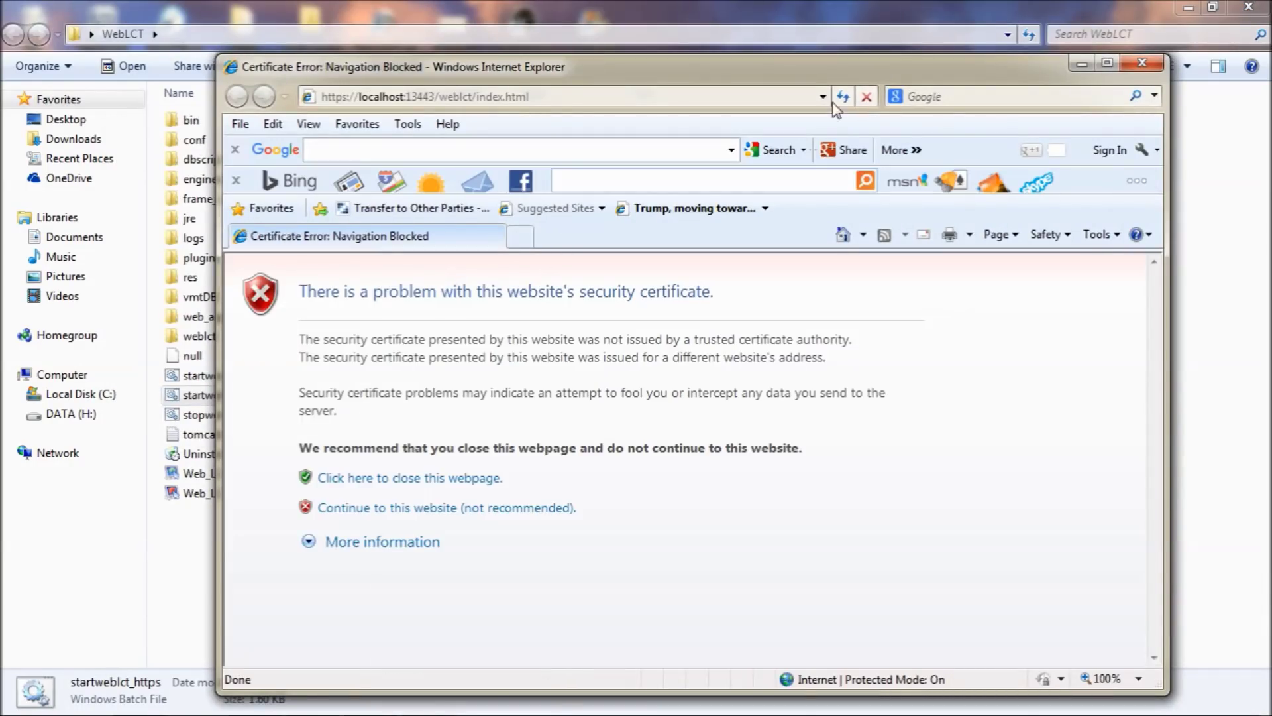
Continue past the certificate warning and log in with the password and a refreshed verification code
{"action": "left_click", "coordinate": [1106, 63]}
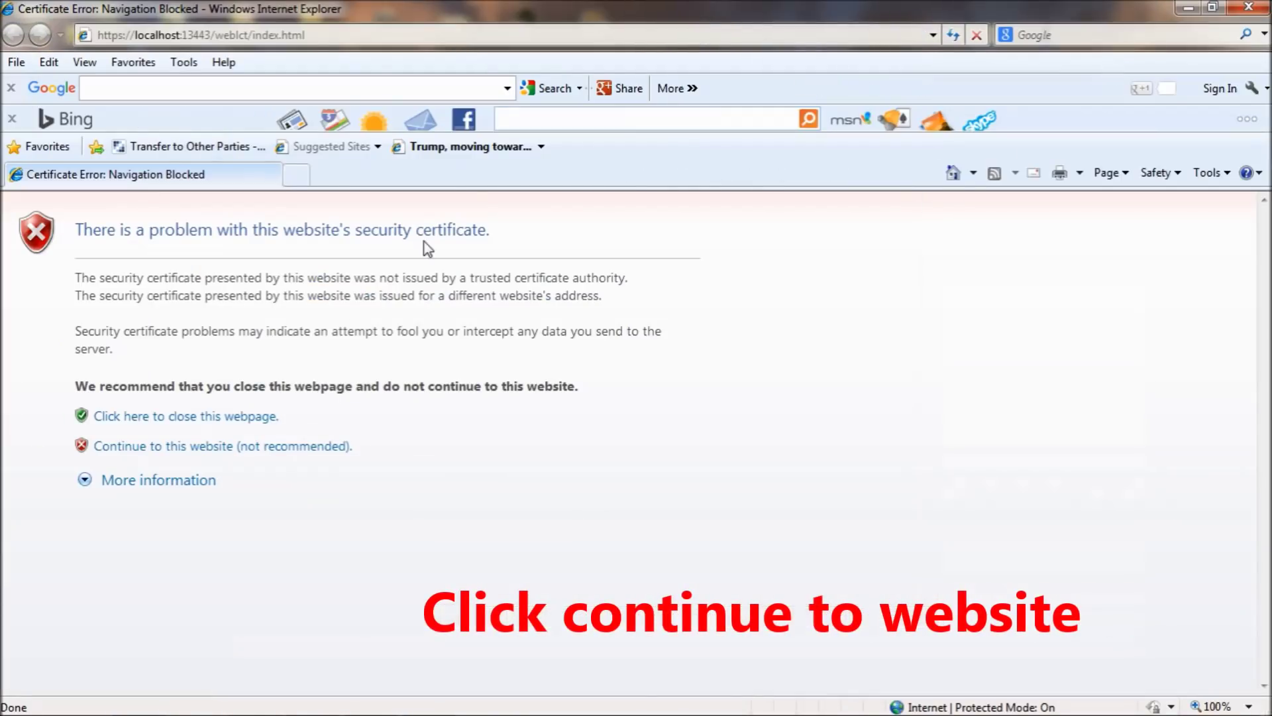
{"action": "left_click", "coordinate": [262, 448]}
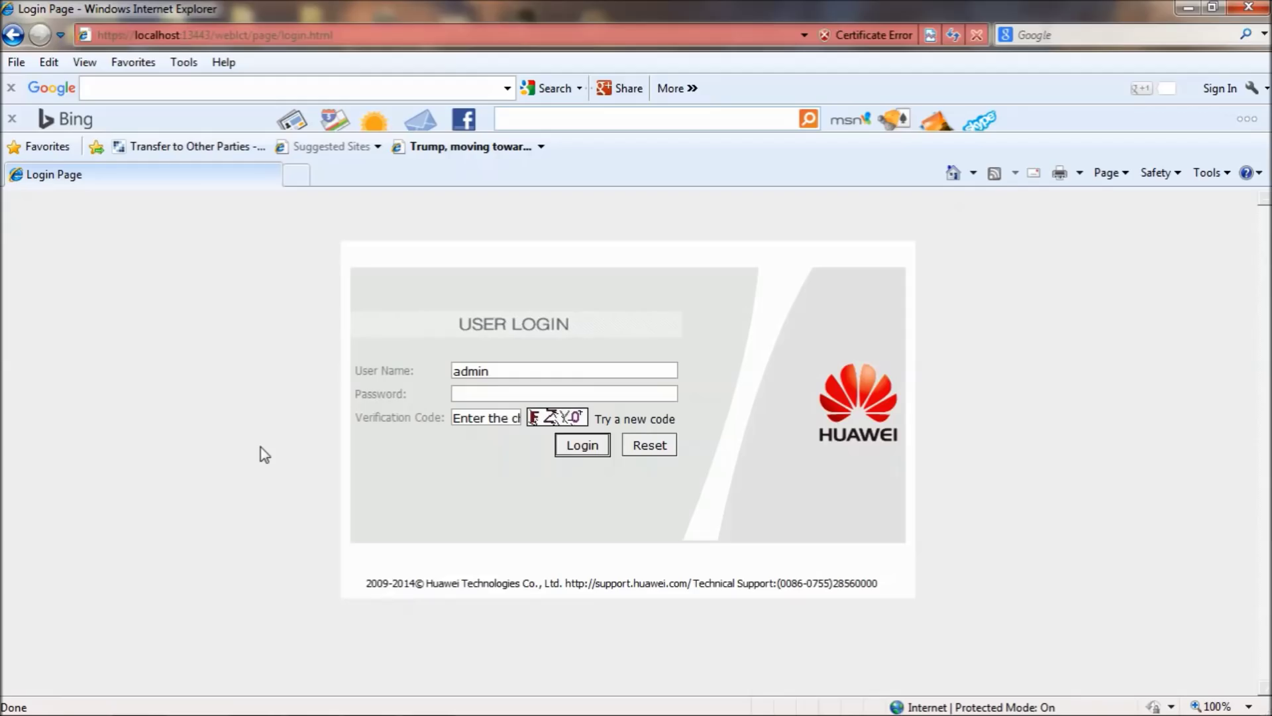
{"action": "type", "text": "*"}
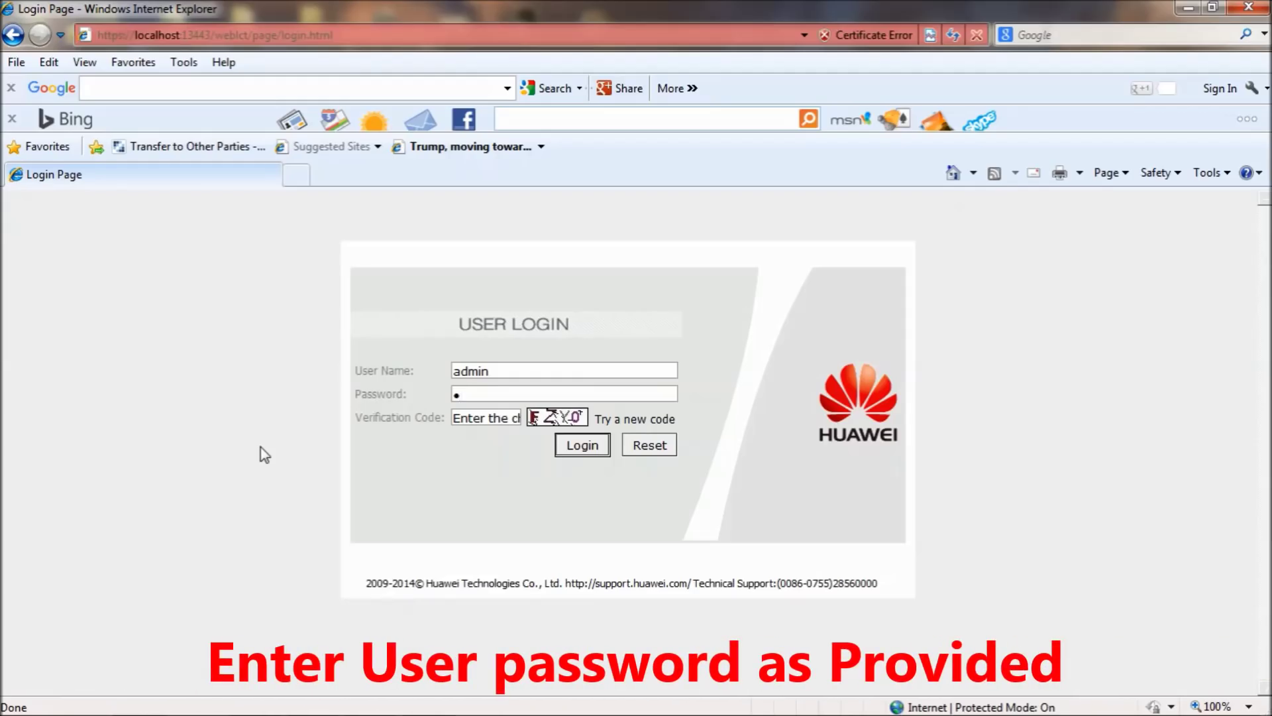
{"action": "type", "text": "*******"}
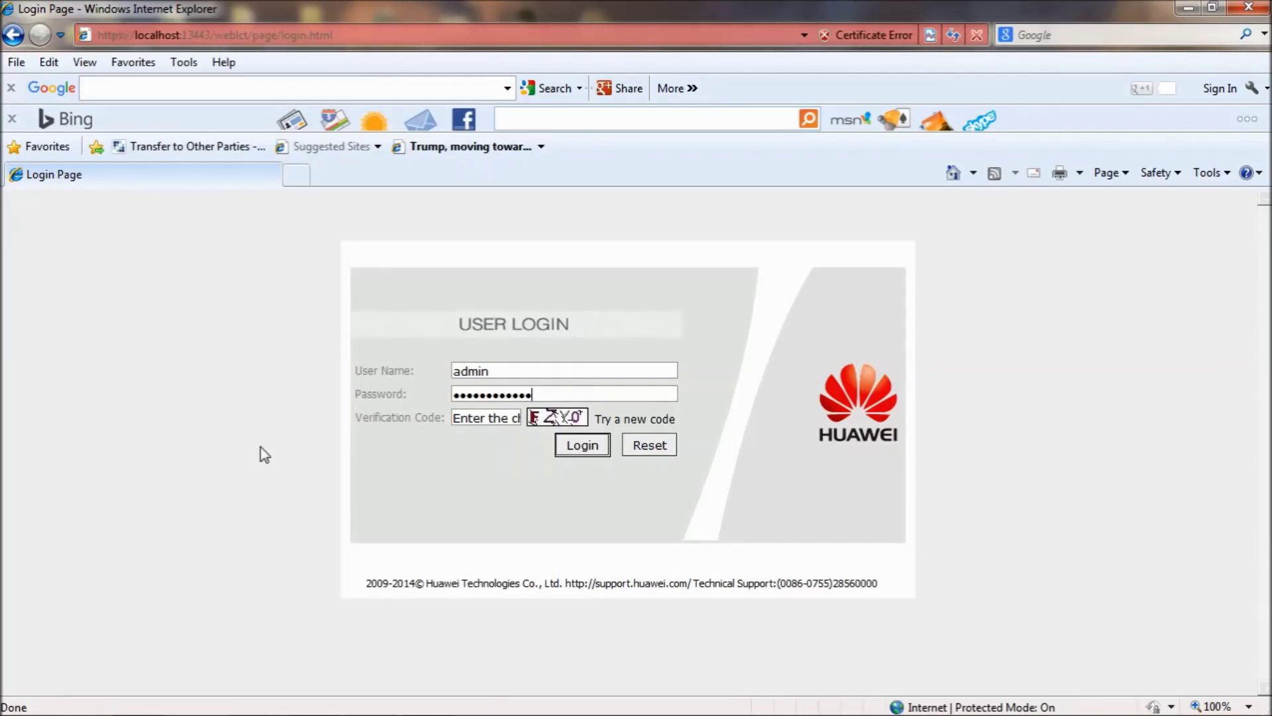
{"action": "left_click", "coordinate": [642, 426]}
{"action": "left_click", "coordinate": [642, 426]}
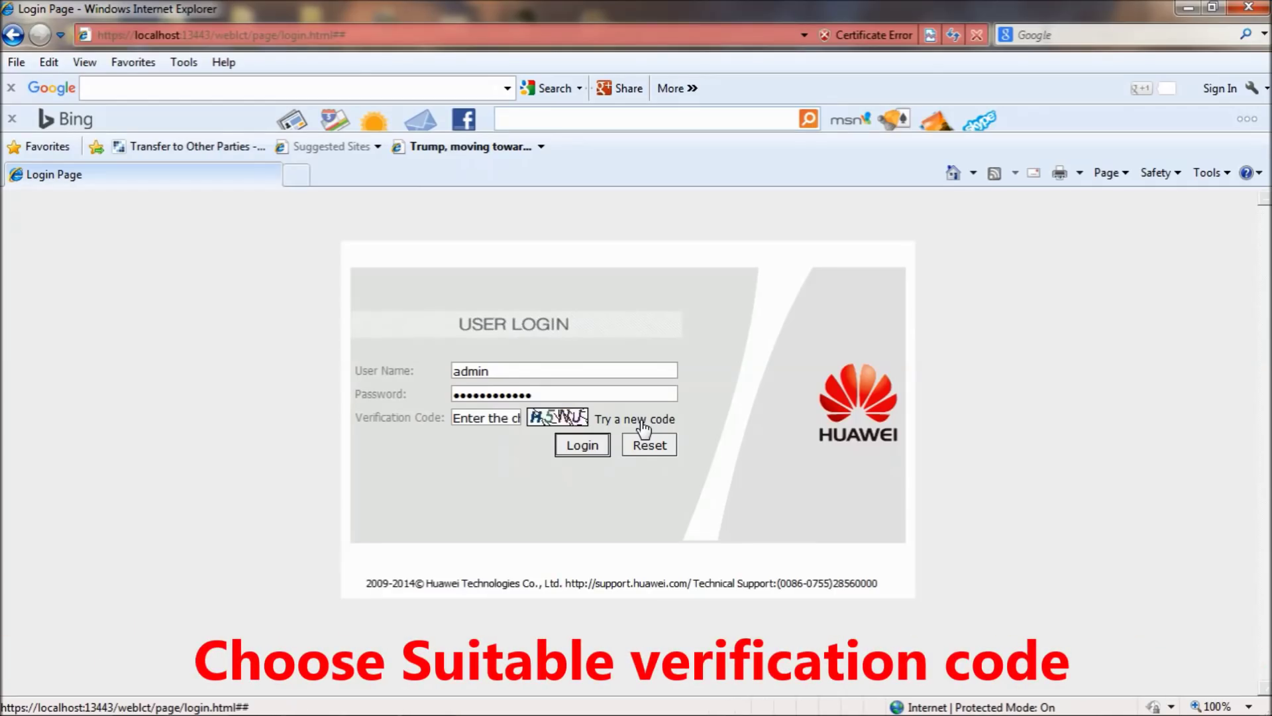
{"action": "left_click", "coordinate": [471, 415]}
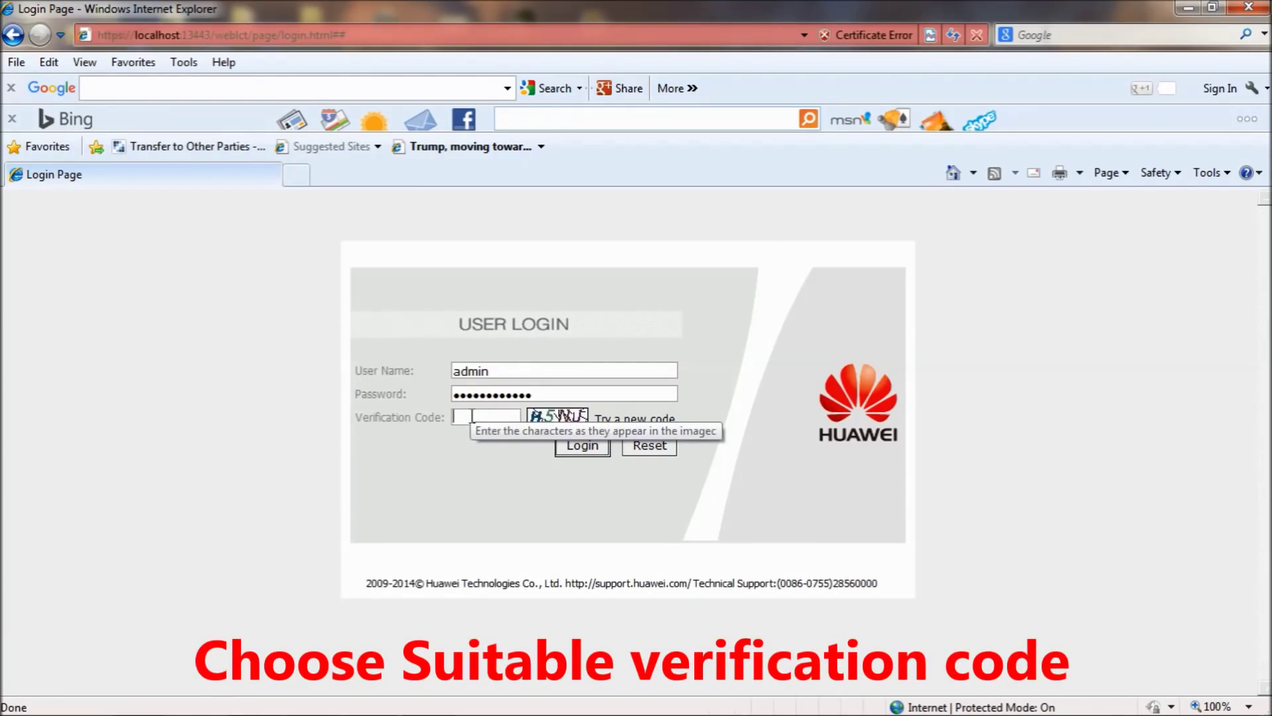
{"action": "type", "text": "h5nj"}
{"action": "left_click", "coordinate": [590, 447]}
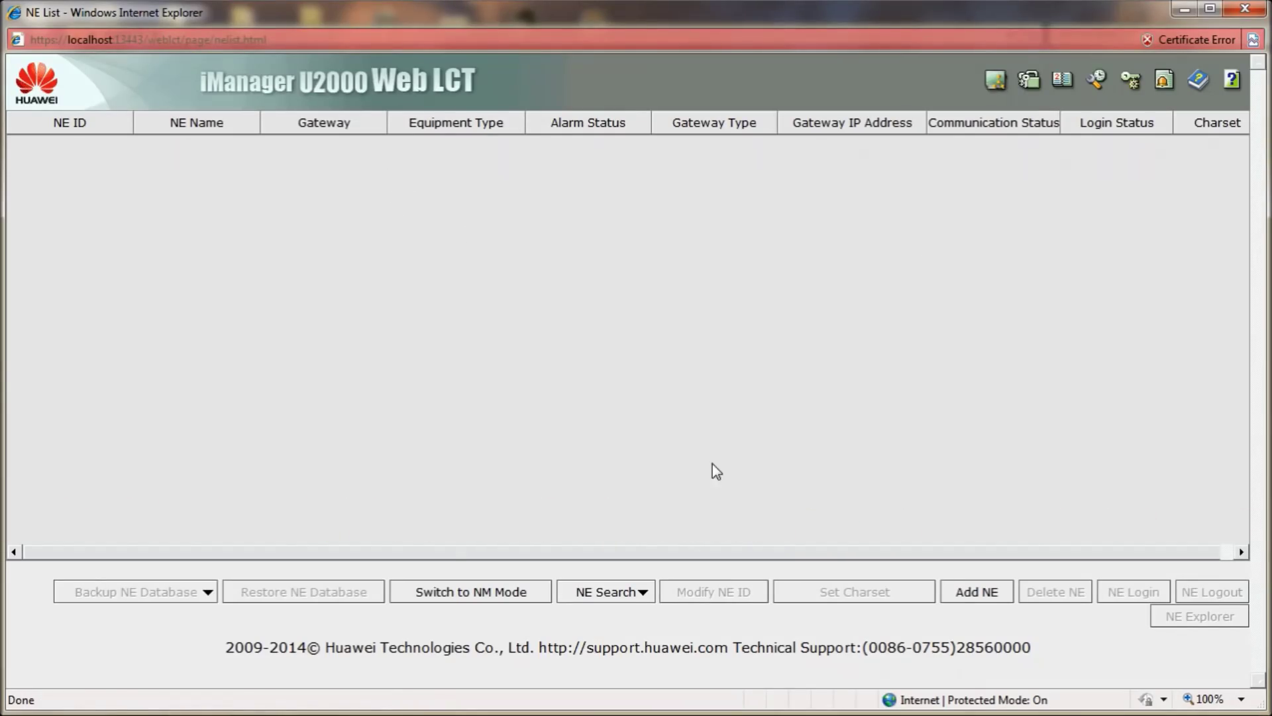
Search for NEs from local IP 129.9.0.12 using the NE password, then maximize the NE Explorer
{"action": "left_click", "coordinate": [642, 592]}
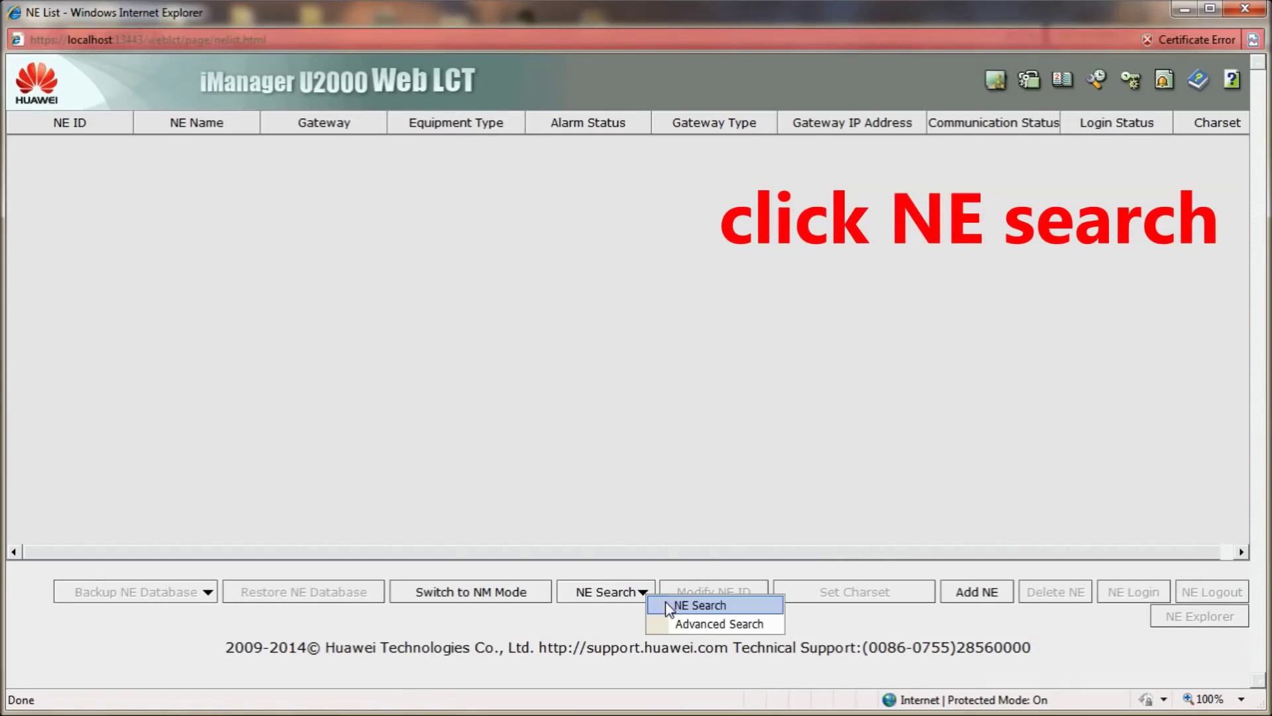
{"action": "left_click", "coordinate": [666, 605]}
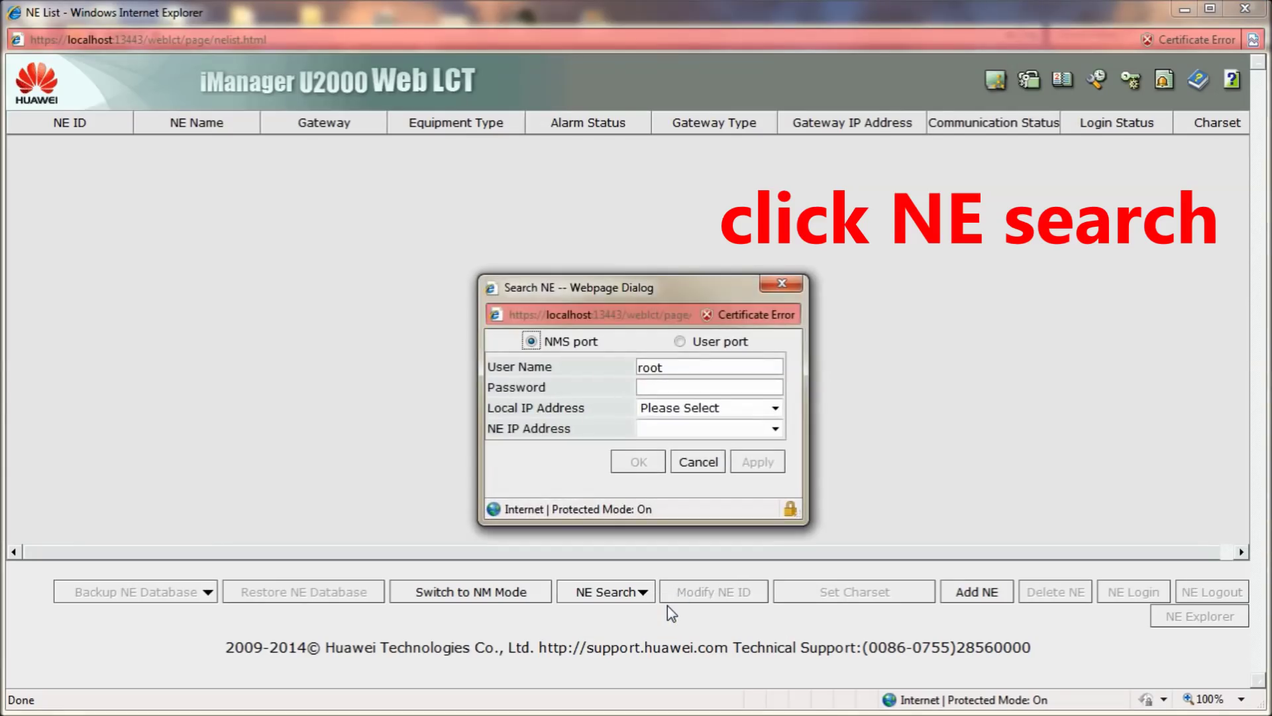
{"action": "left_click", "coordinate": [695, 407]}
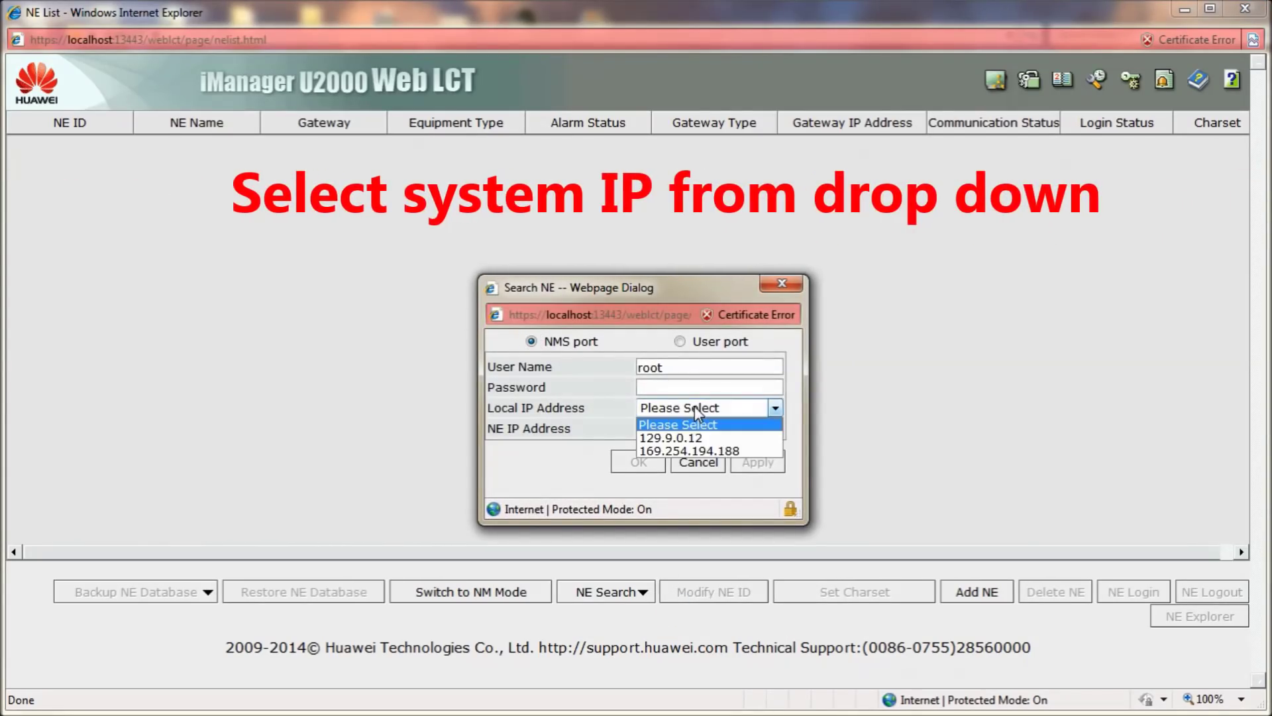
{"action": "left_click", "coordinate": [683, 438]}
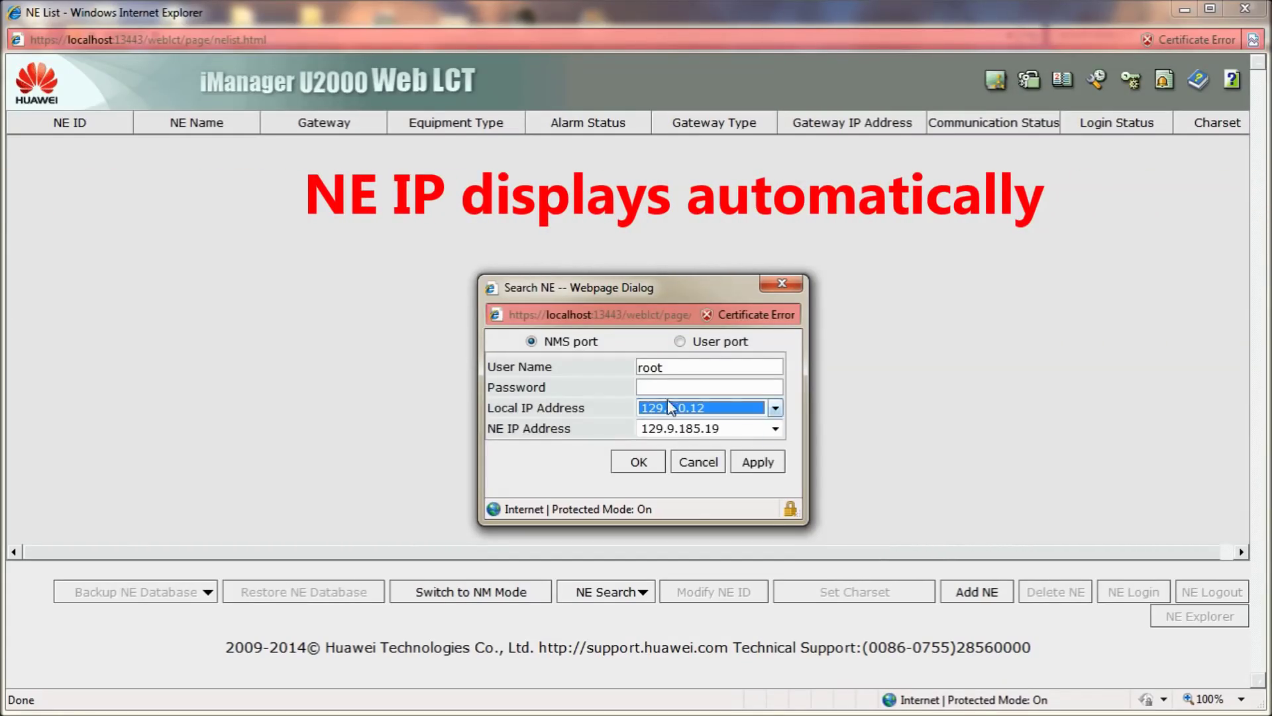
{"action": "left_click", "coordinate": [668, 389]}
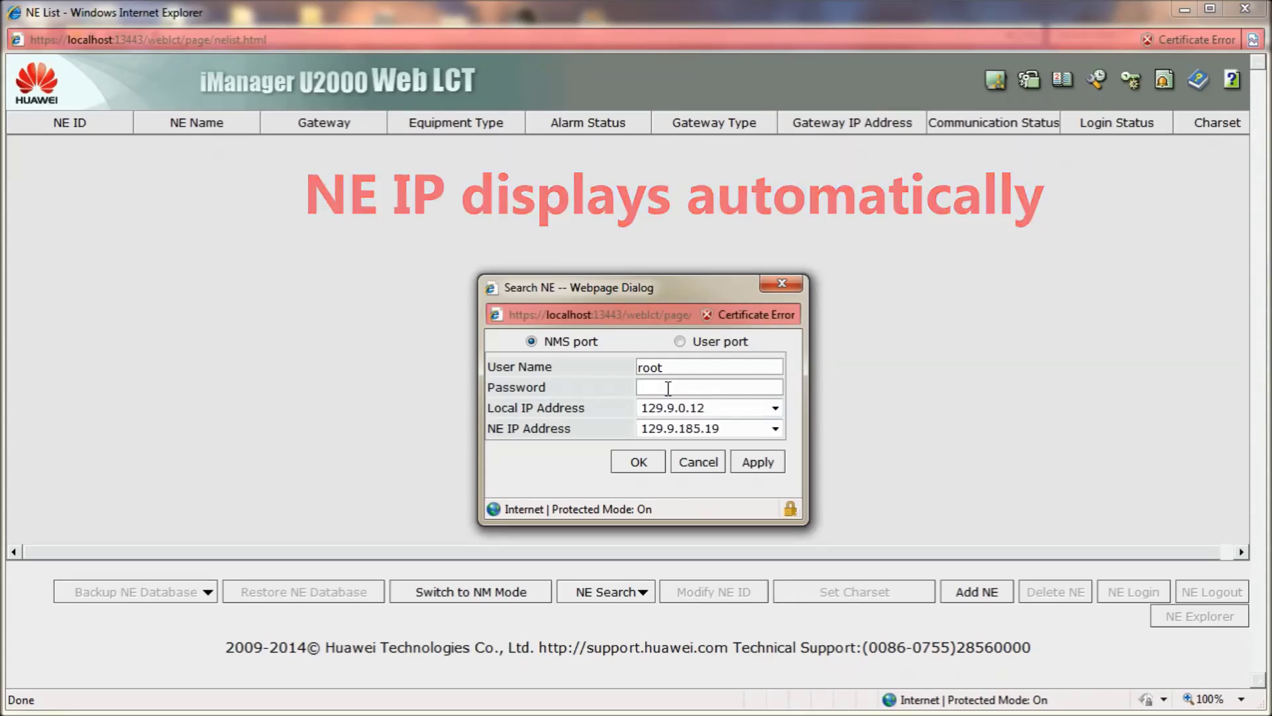
{"action": "type", "text": "p"}
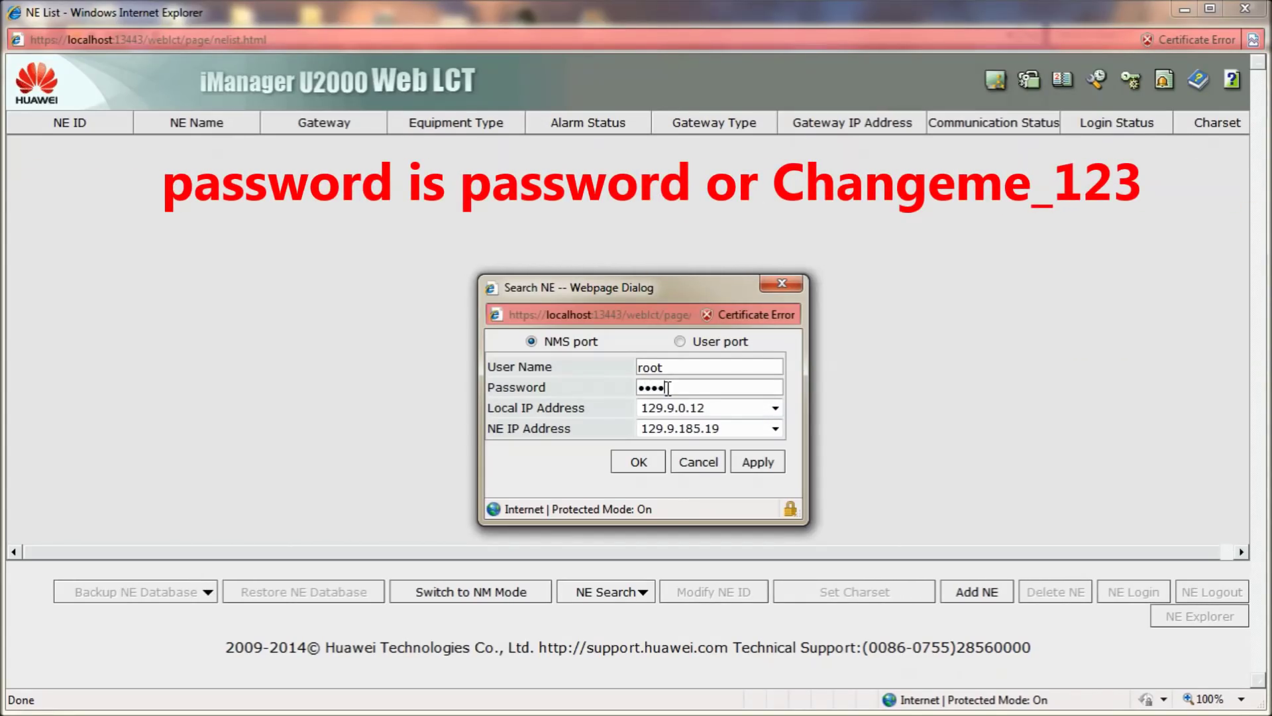
{"action": "type", "text": "assword"}
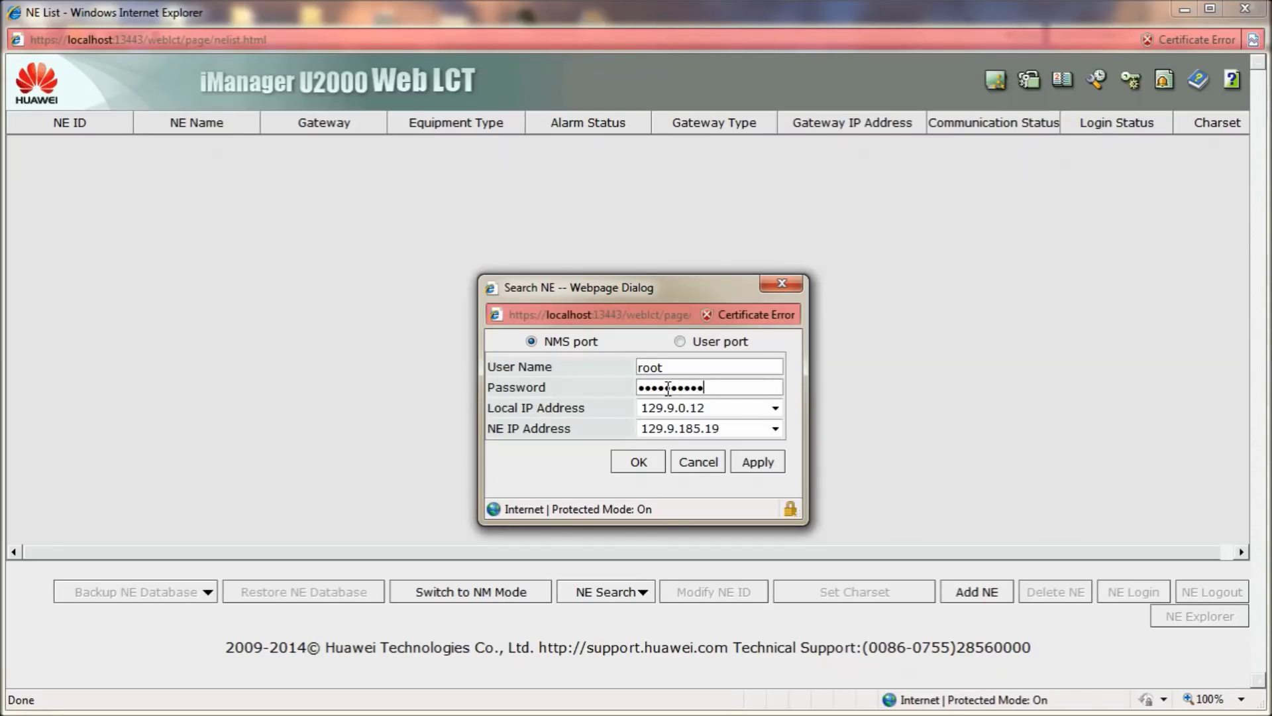
{"action": "left_click", "coordinate": [628, 463]}
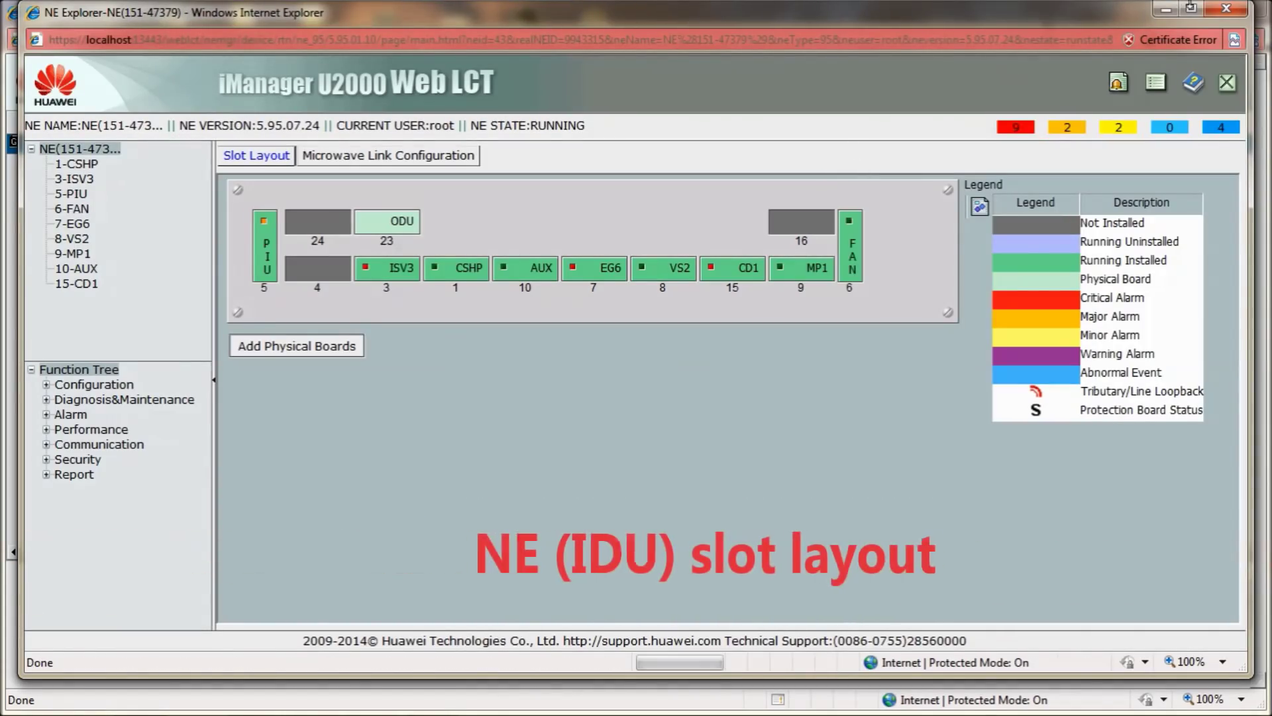
{"action": "left_click", "coordinate": [1191, 8]}
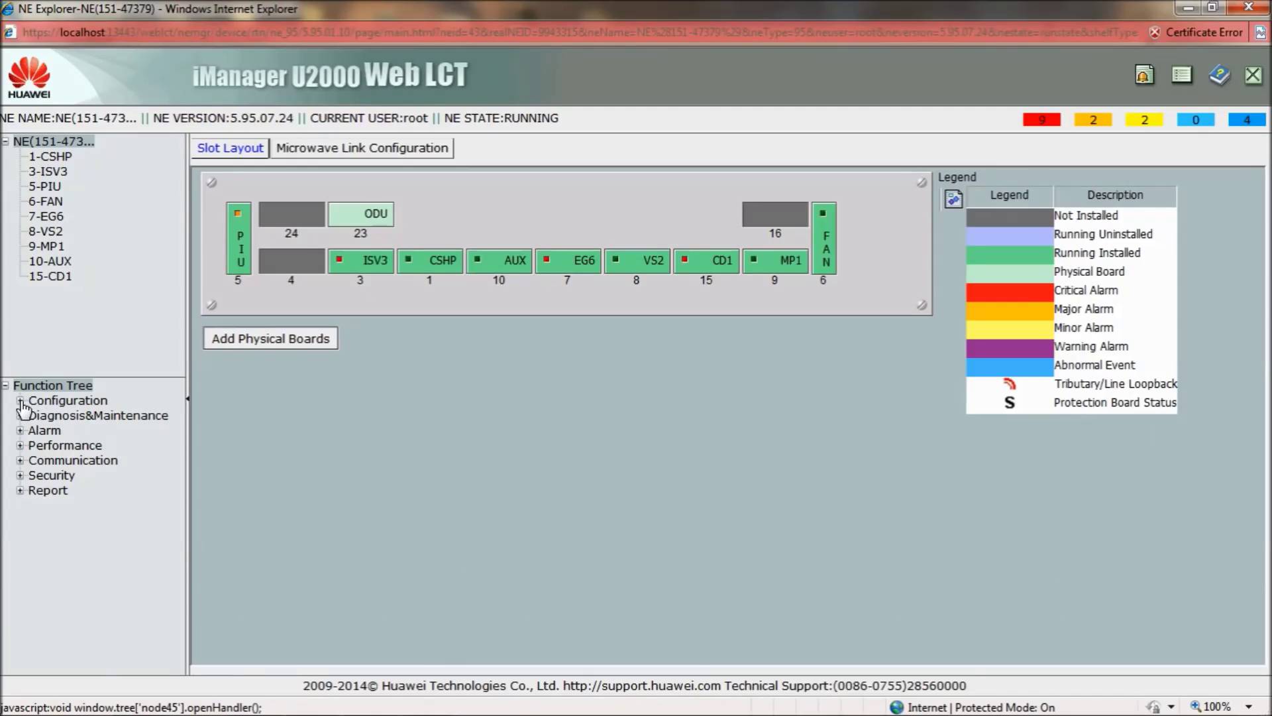
Change the NE name to 'SITE A - SITE B' in NE Attribute and apply it
{"action": "left_click", "coordinate": [21, 401]}
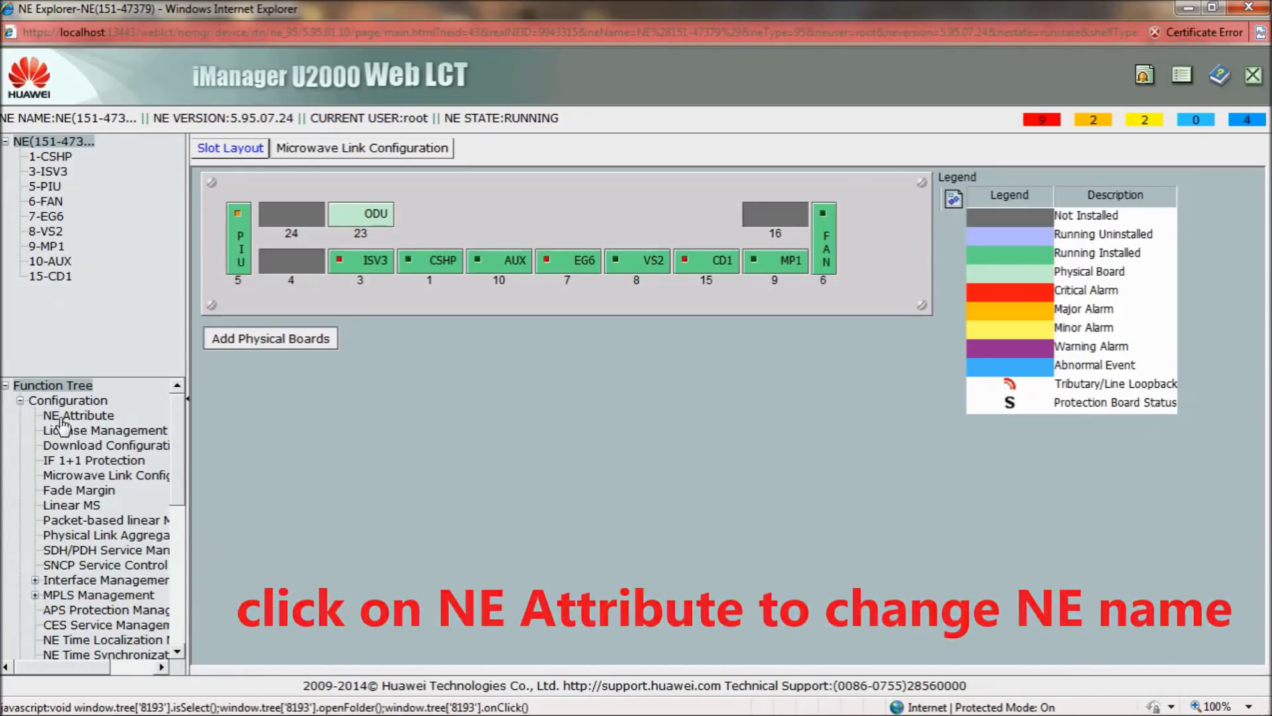
{"action": "left_click", "coordinate": [64, 417]}
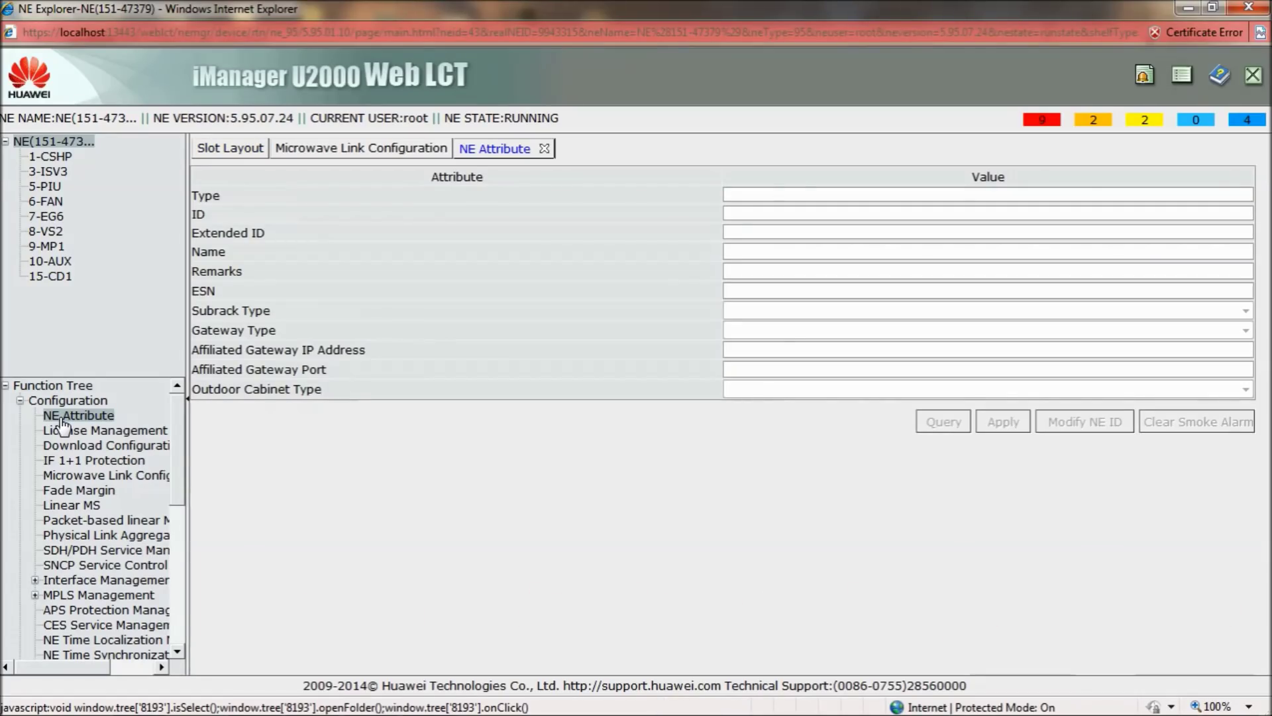
{"action": "left_click", "coordinate": [823, 251]}
{"action": "key", "text": "BackSpace"}
{"action": "key", "text": "BackSpace"}
{"action": "key", "text": "BackSpace"}
{"action": "key", "text": "BackSpace"}
{"action": "key", "text": "BackSpace"}
{"action": "key", "text": "BackSpace"}
{"action": "key", "text": "BackSpace"}
{"action": "key", "text": "BackSpace"}
{"action": "key", "text": "BackSpace"}
{"action": "key", "text": "BackSpace"}
{"action": "key", "text": "BackSpace"}
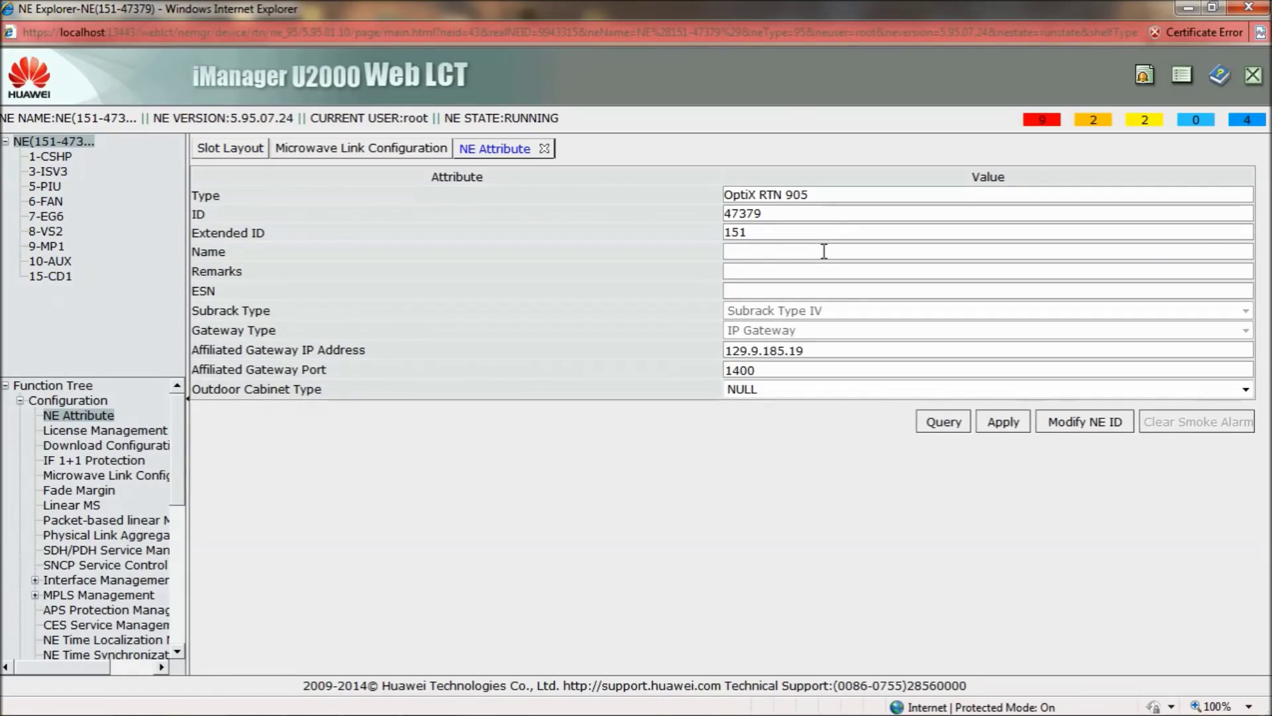
{"action": "type", "text": "S"}
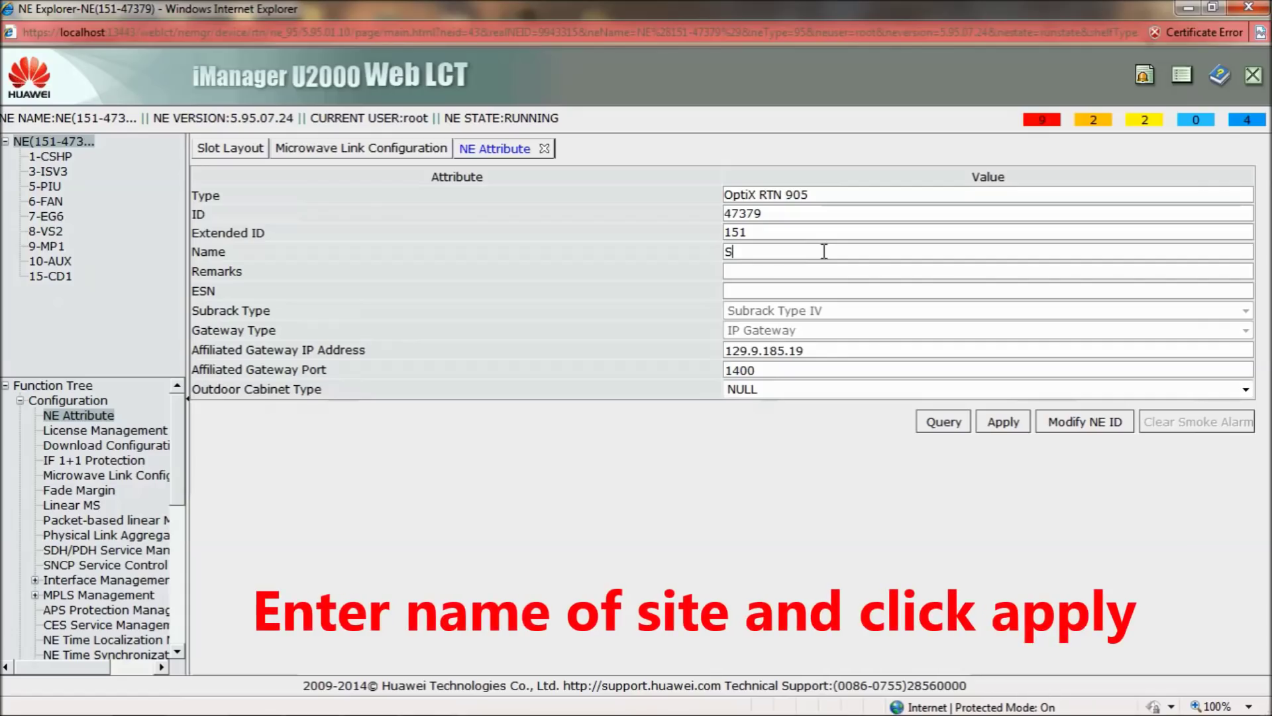
{"action": "type", "text": "ITE "}
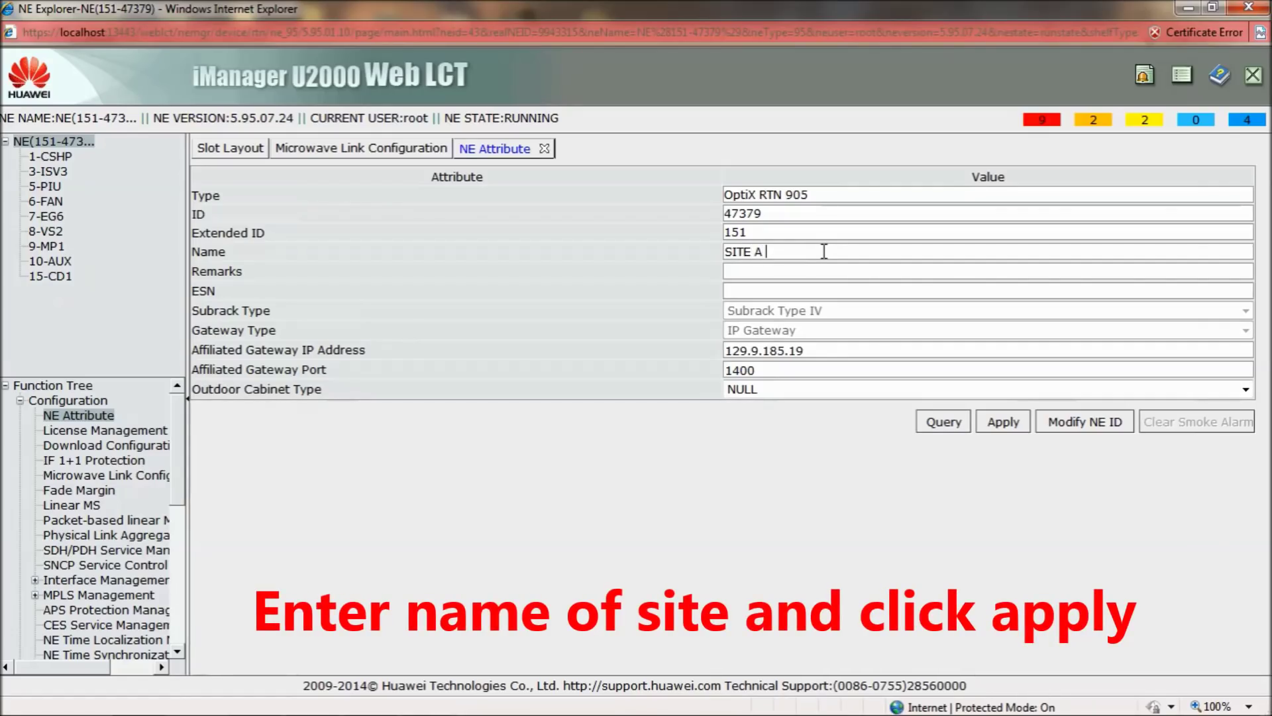
{"action": "type", "text": "A - SITE B"}
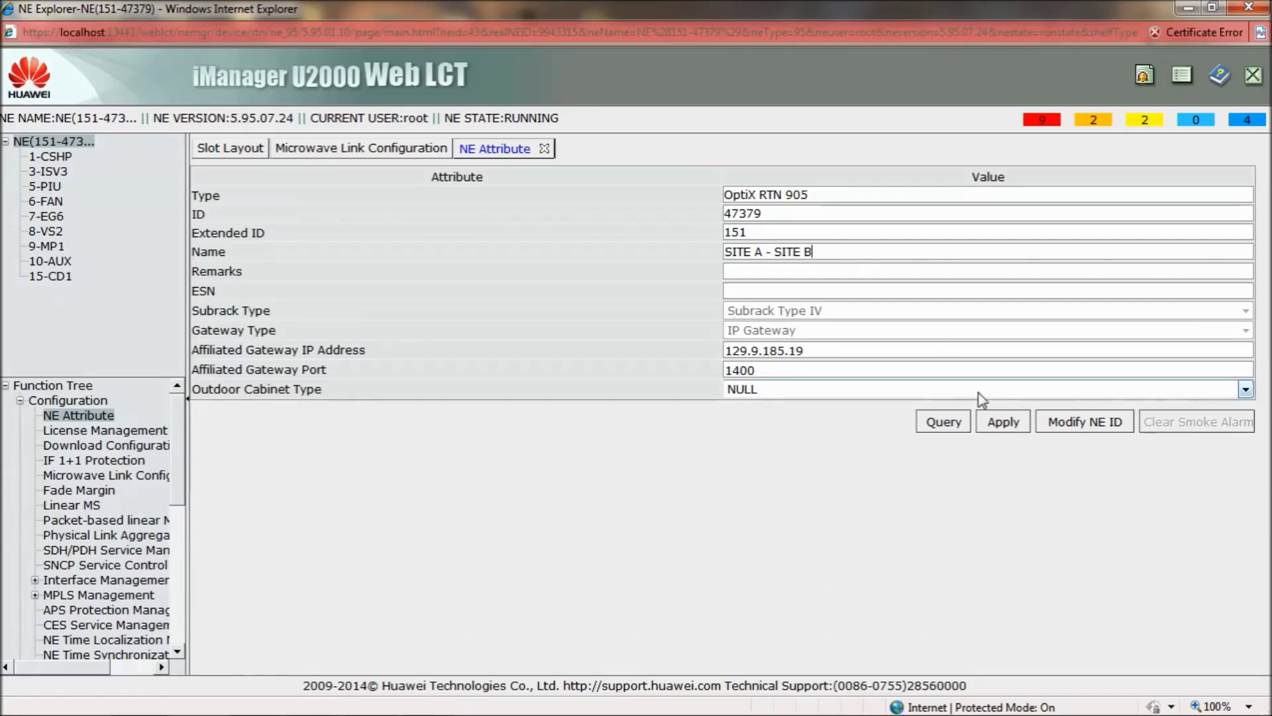
{"action": "left_click", "coordinate": [1002, 424]}
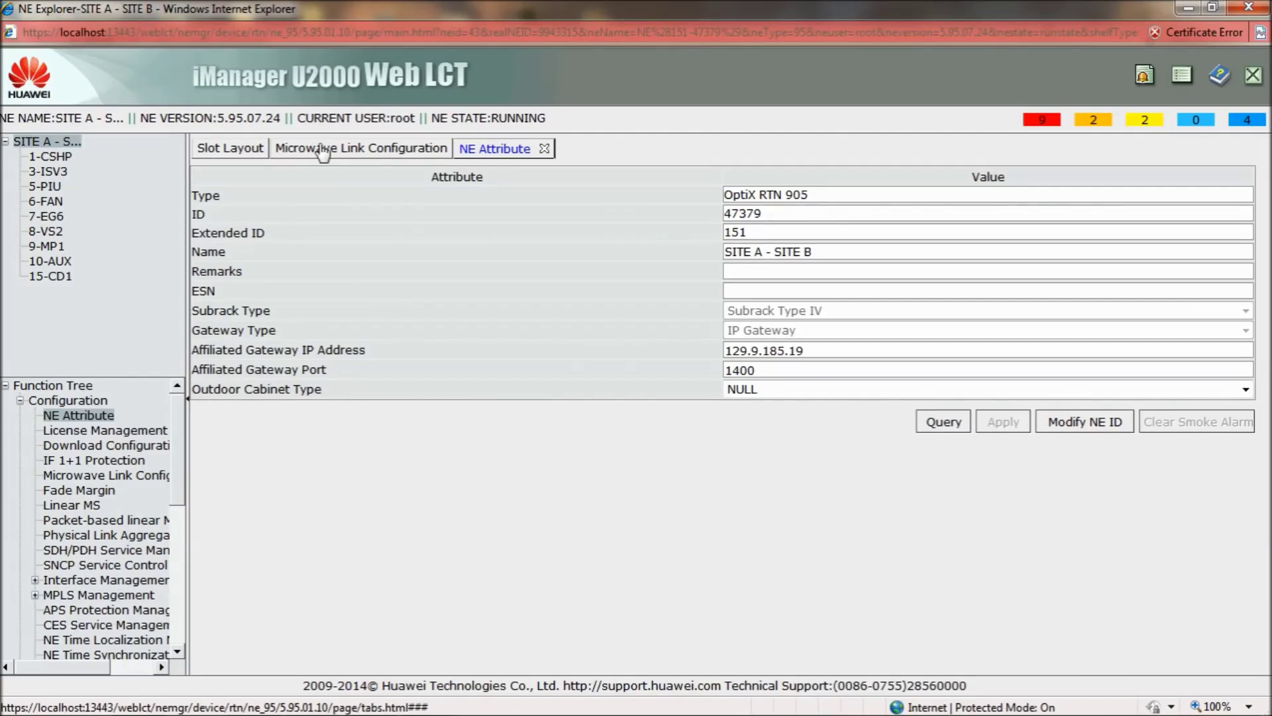
Add an ODU board in slot 23, then list IF boards in Microwave Link Configuration
{"action": "left_click", "coordinate": [323, 151]}
{"action": "left_click", "coordinate": [241, 151]}
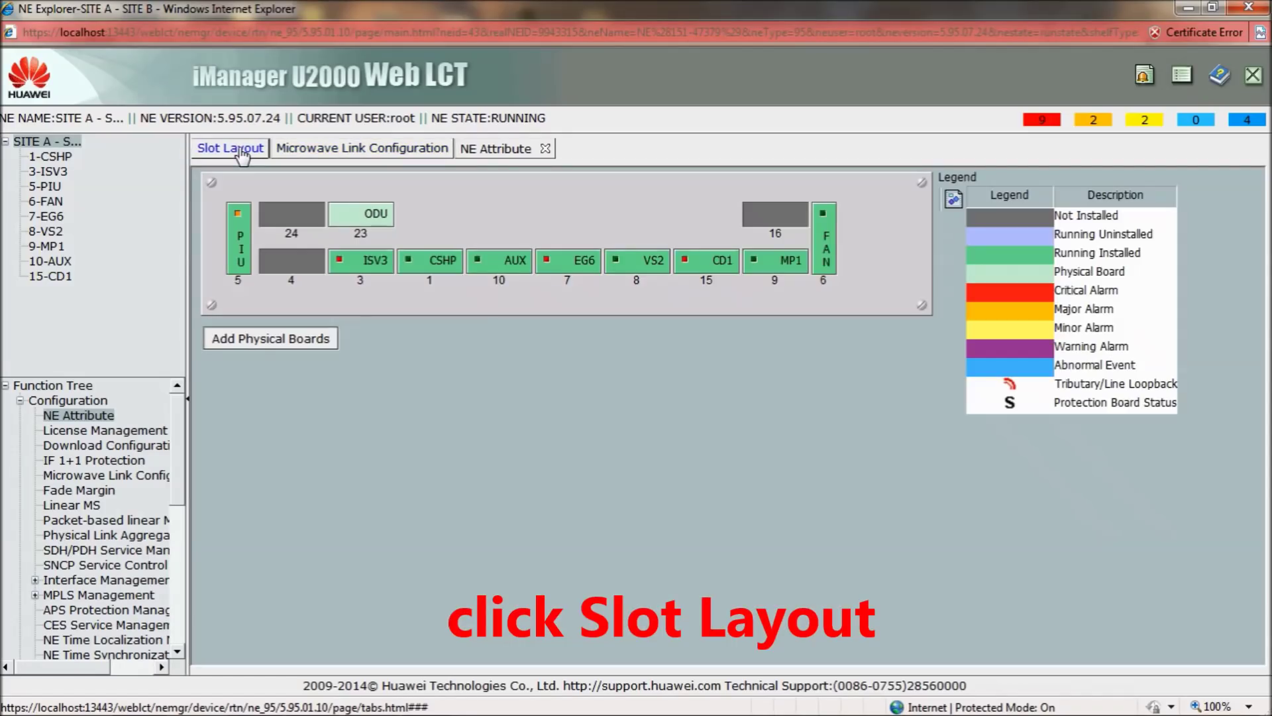
{"action": "right_click", "coordinate": [358, 222]}
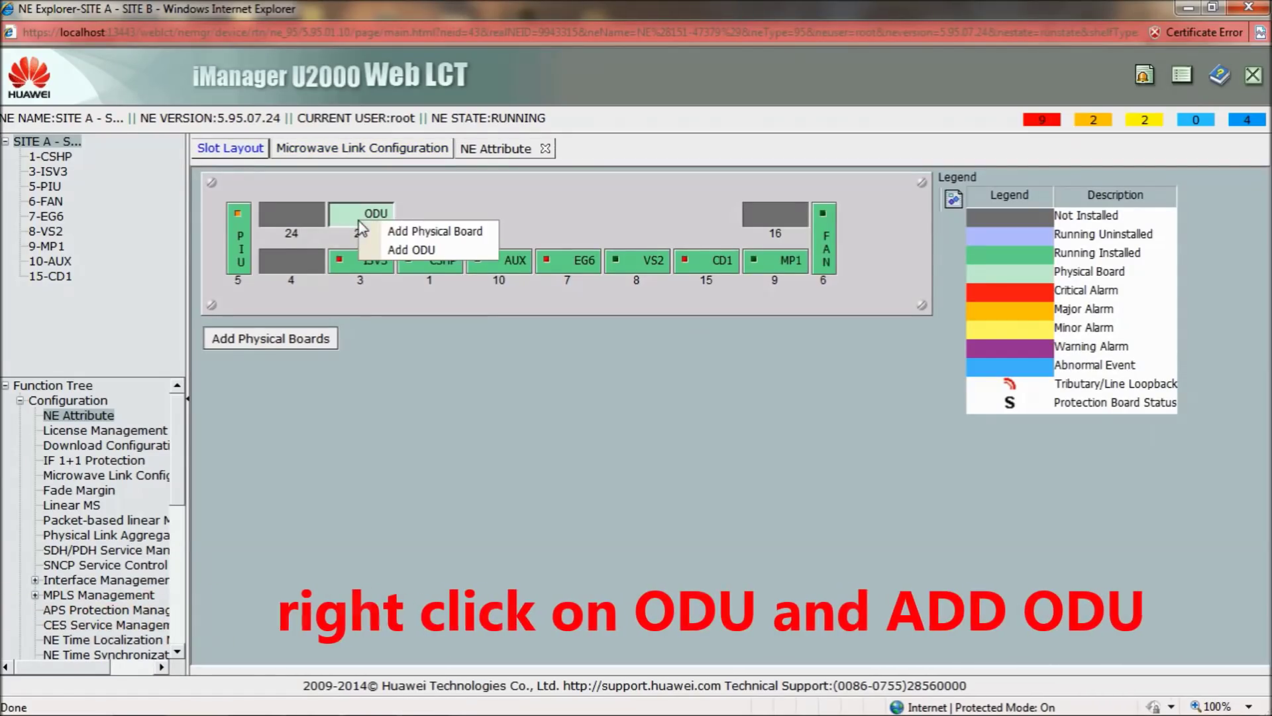
{"action": "left_click", "coordinate": [454, 249]}
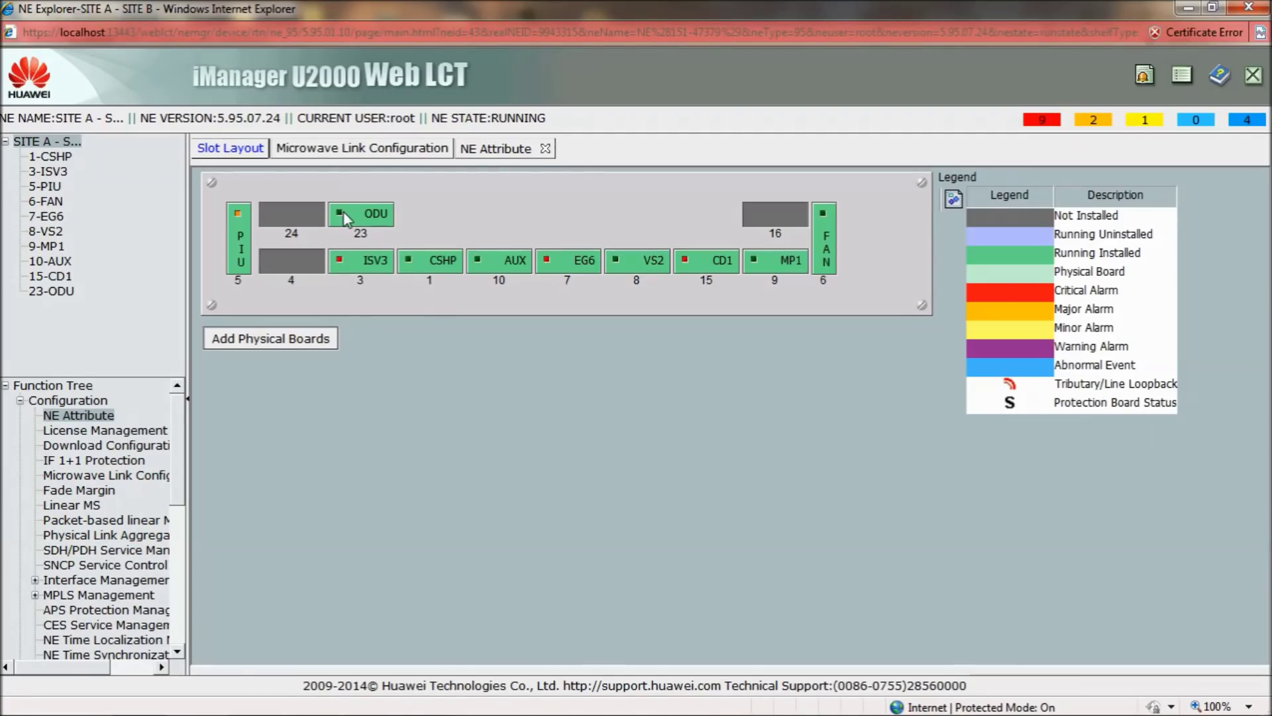
{"action": "left_click", "coordinate": [328, 151]}
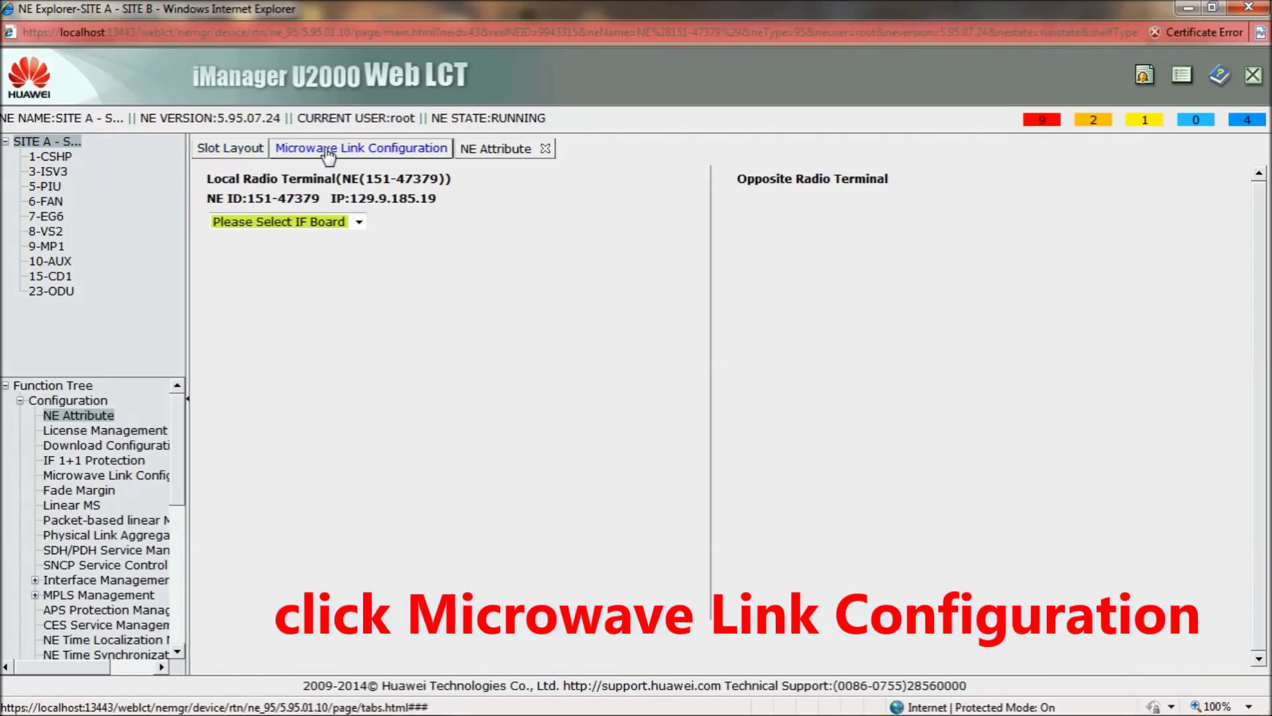
{"action": "left_click", "coordinate": [359, 223]}
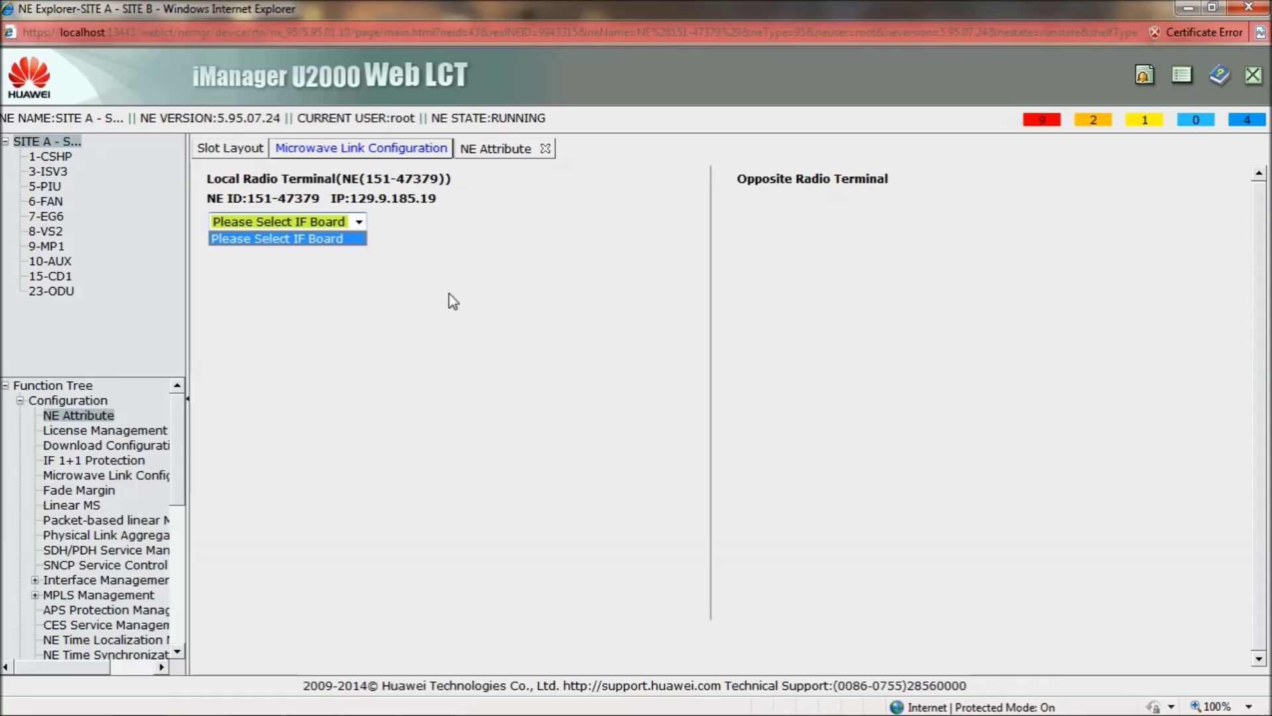
Close and reopen the SITE A - SITE B NE Explorer from the NE List, maximized
{"action": "left_click", "coordinate": [1248, 7]}
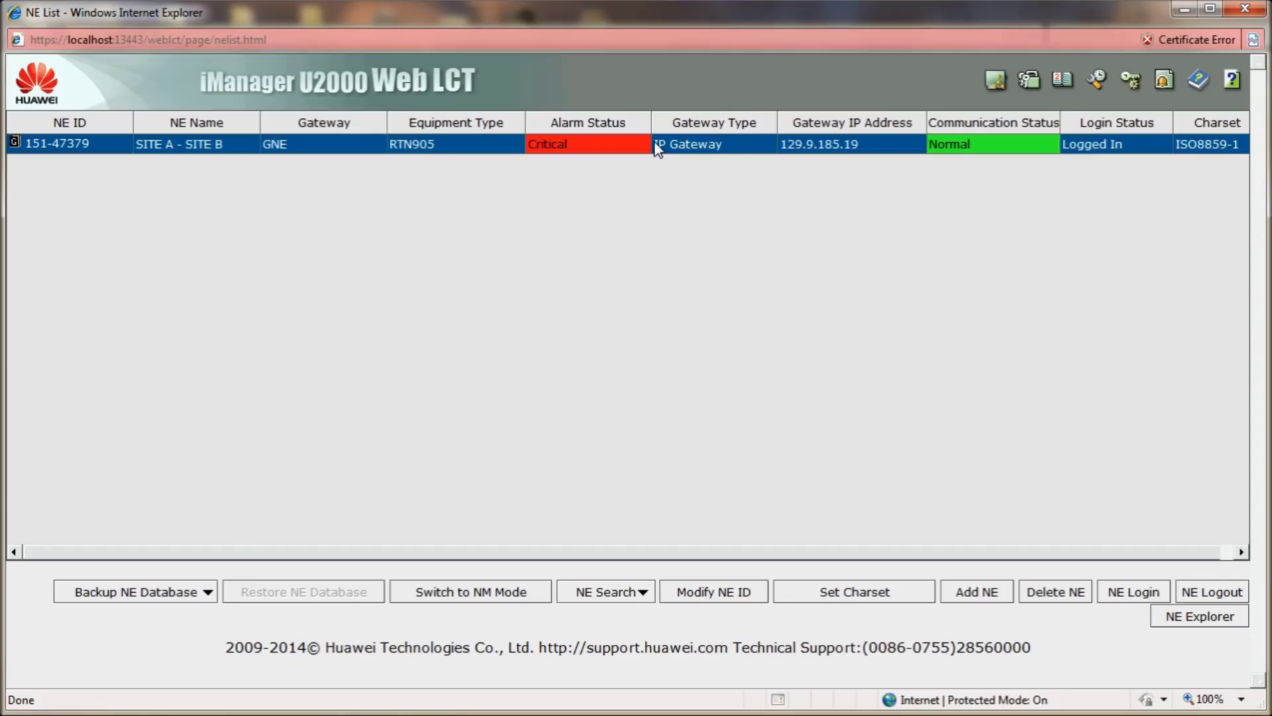
{"action": "double_click", "coordinate": [655, 147]}
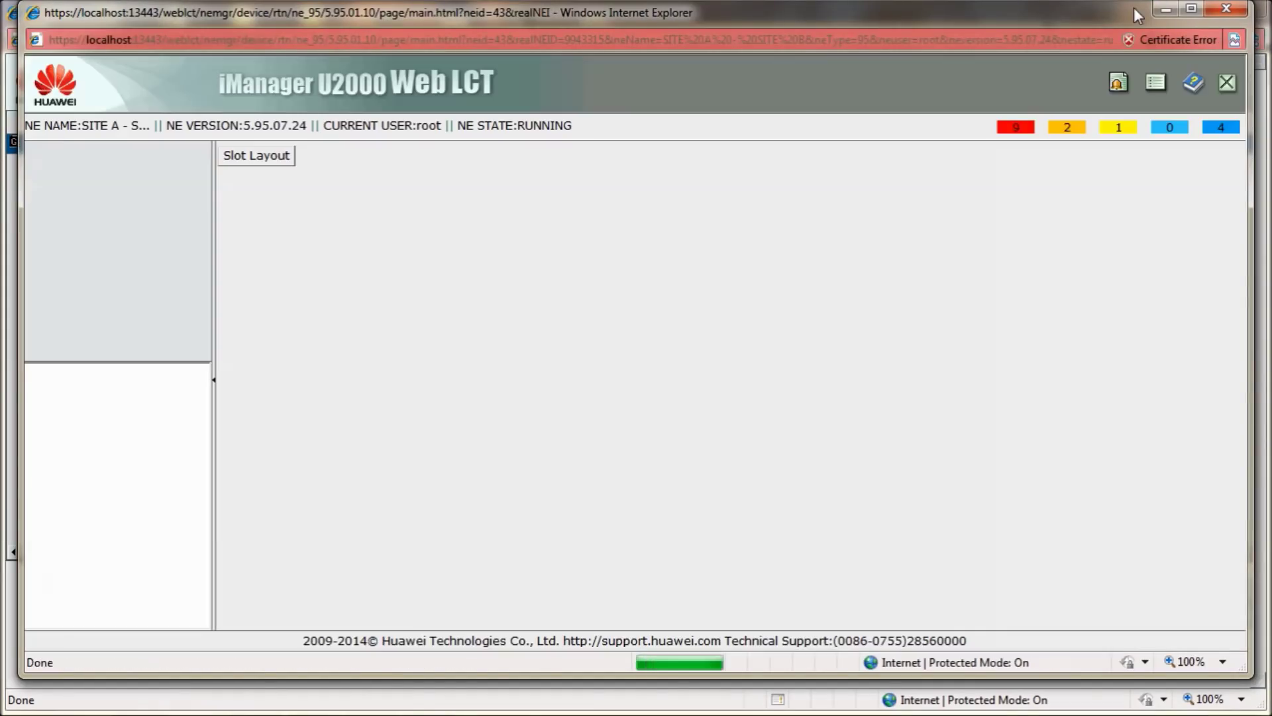
{"action": "left_click", "coordinate": [1190, 8]}
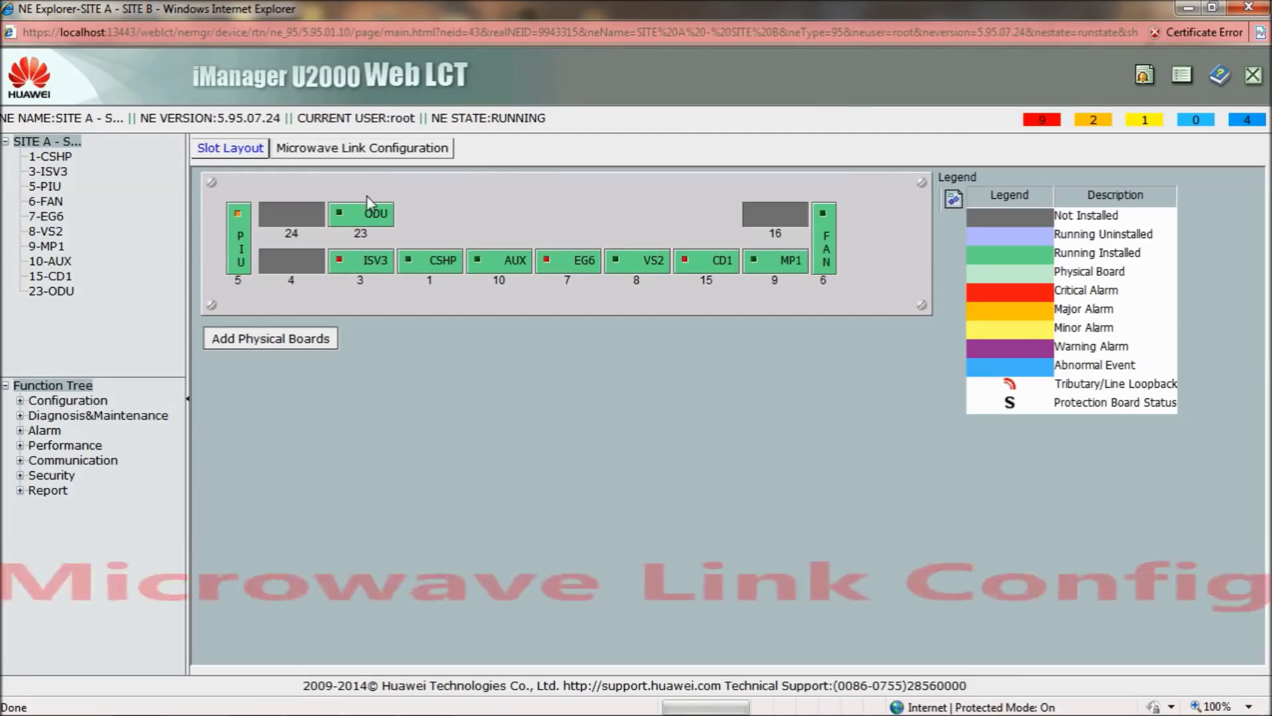
Select IF board 3-ISV3 for the microwave link and expand its IF parameters
{"action": "left_click", "coordinate": [356, 148]}
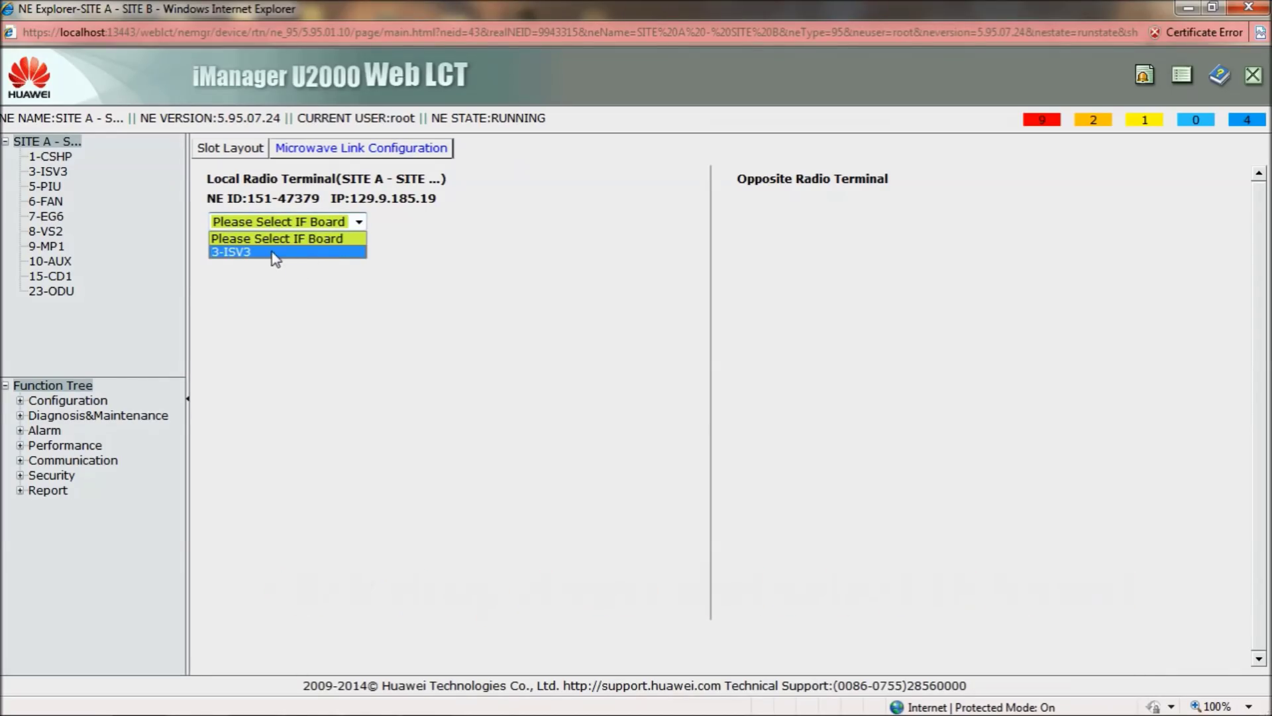
{"action": "left_click", "coordinate": [273, 253]}
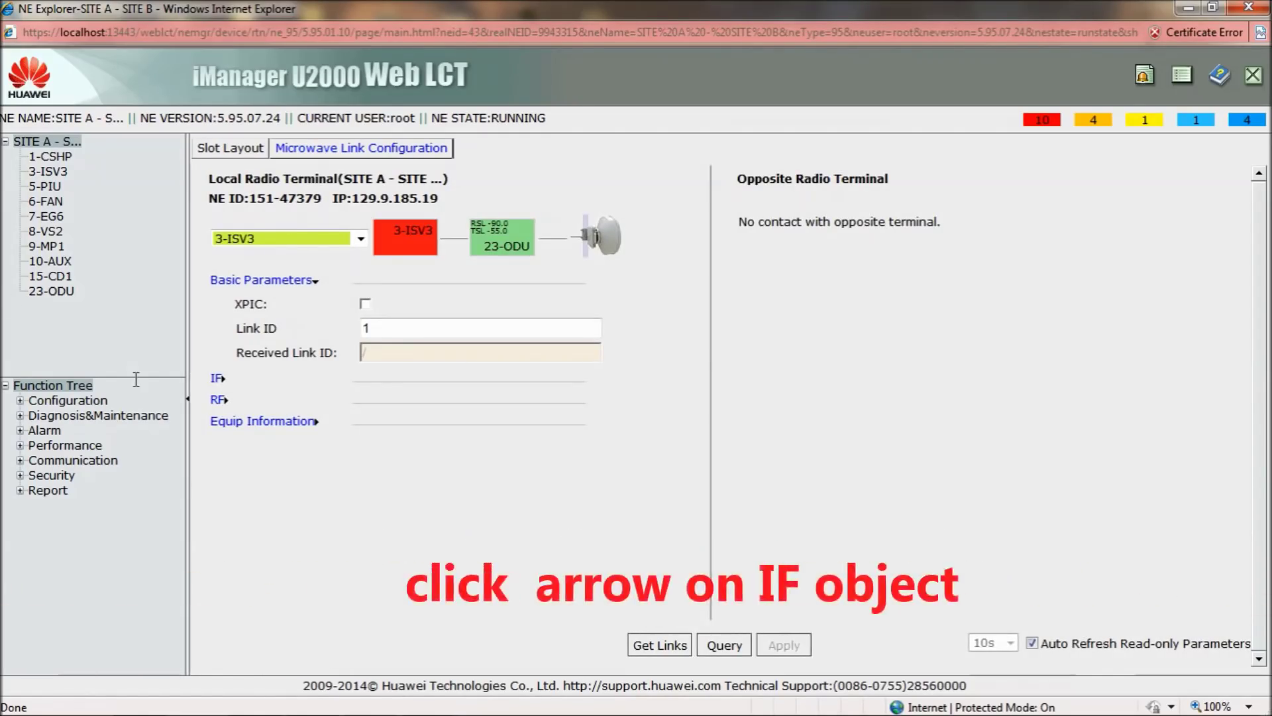
{"action": "left_click", "coordinate": [219, 379]}
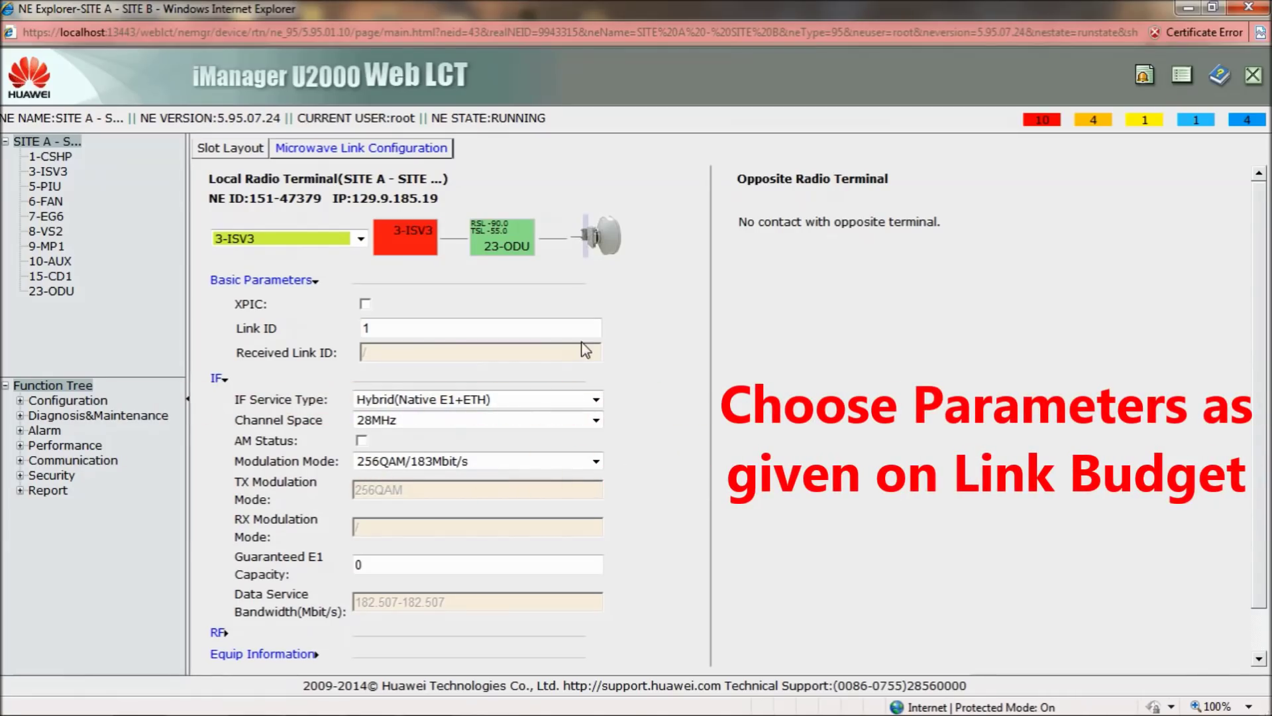
{"action": "scroll", "coordinate": [586, 347], "scroll_direction": "down", "scroll_amount": 1}
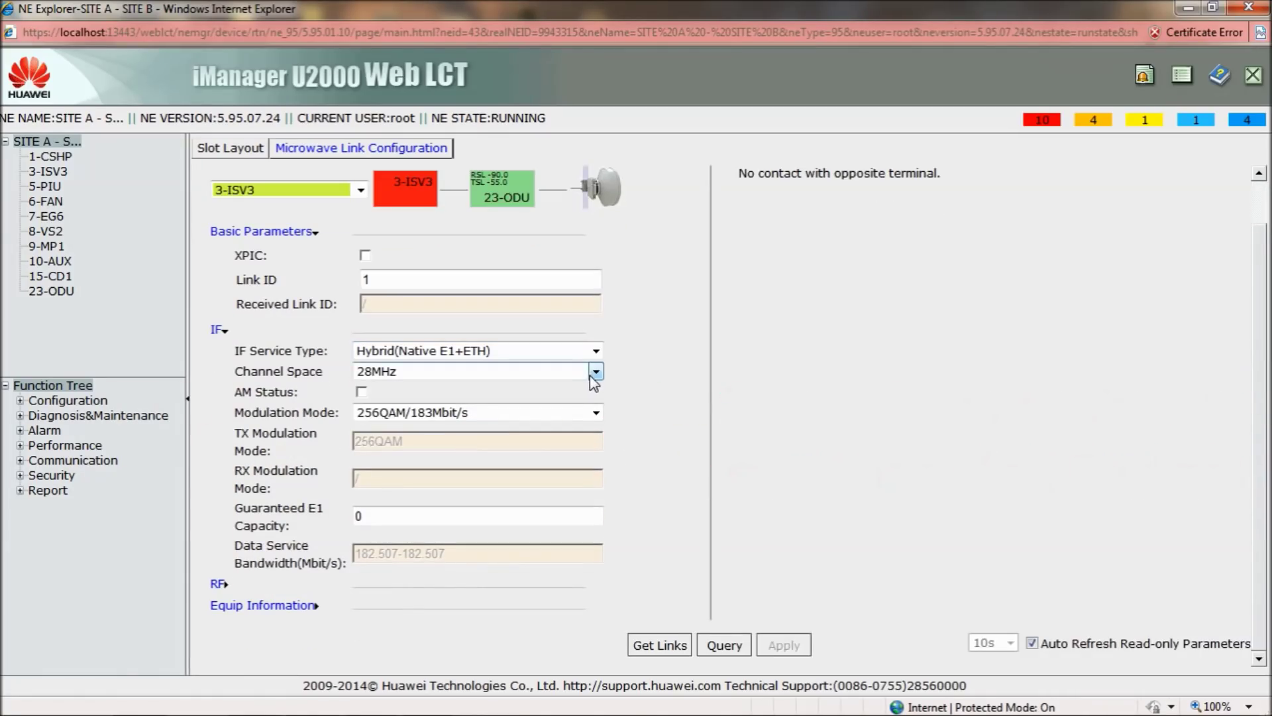
Set channel space 28MHz and modulation 128QAM/161Mbit/s, then expand the ODU RF parameters
{"action": "left_click", "coordinate": [596, 372]}
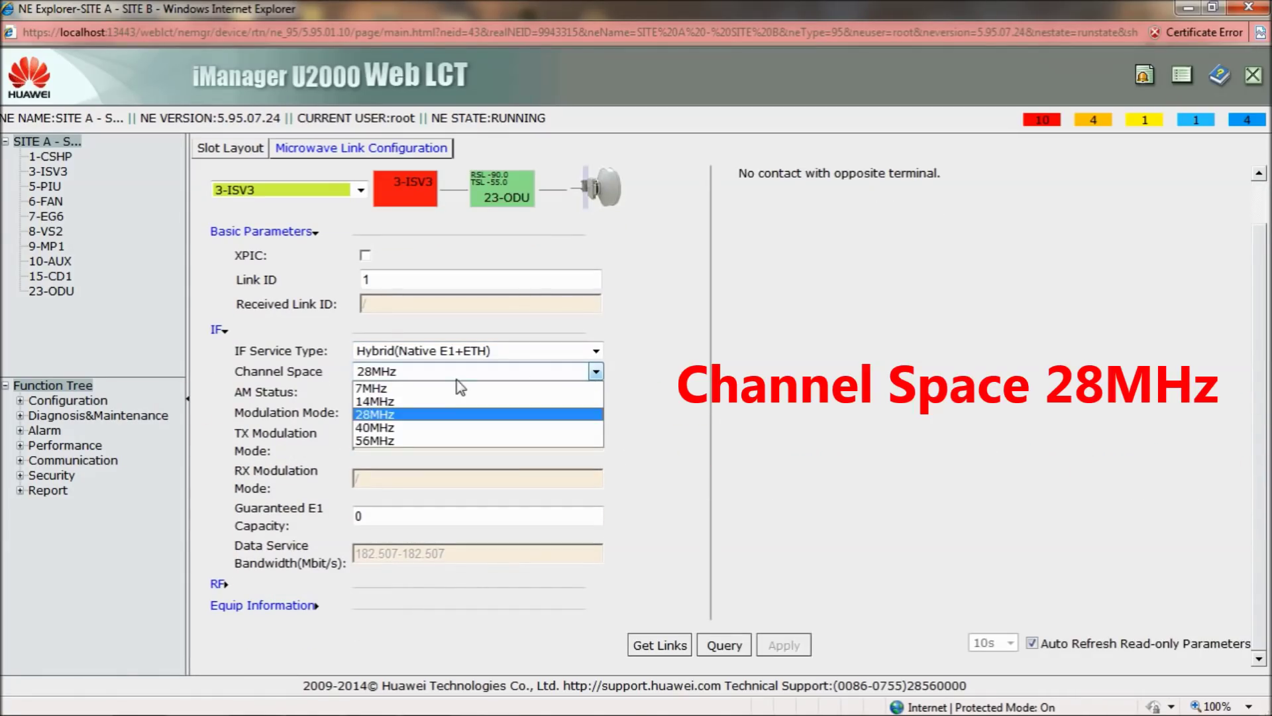
{"action": "left_click", "coordinate": [380, 416]}
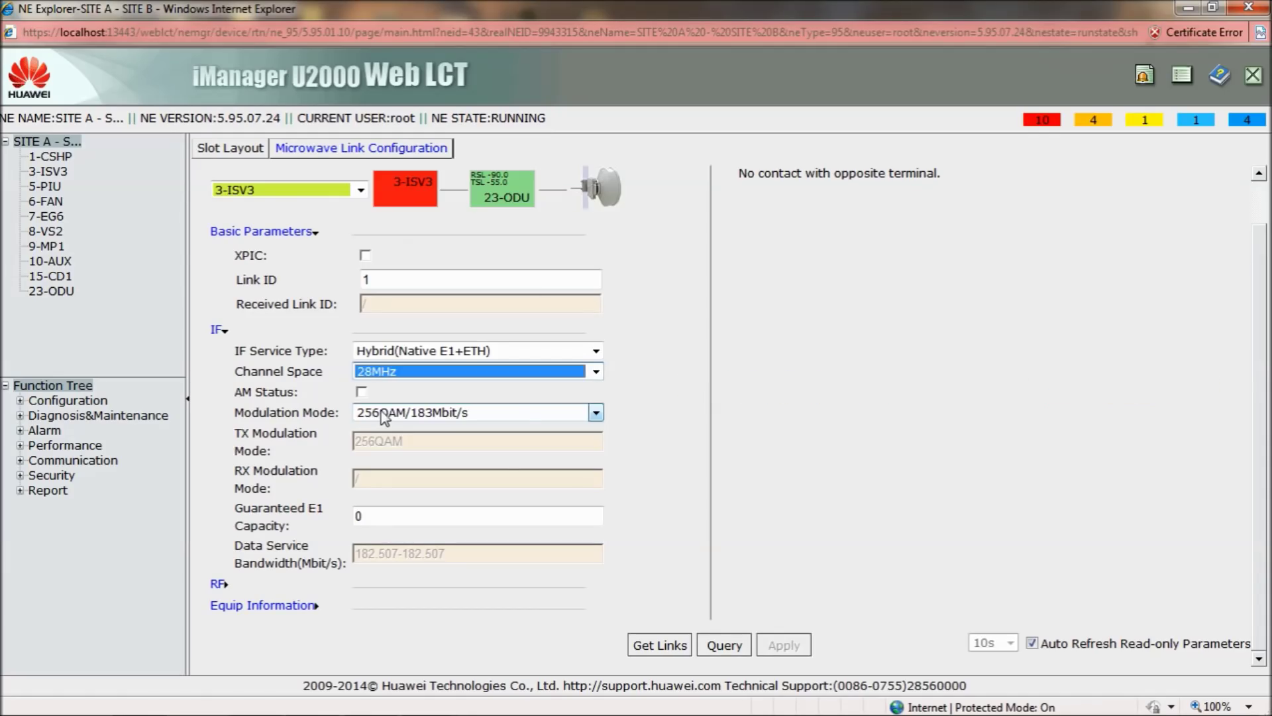
{"action": "left_click", "coordinate": [596, 413]}
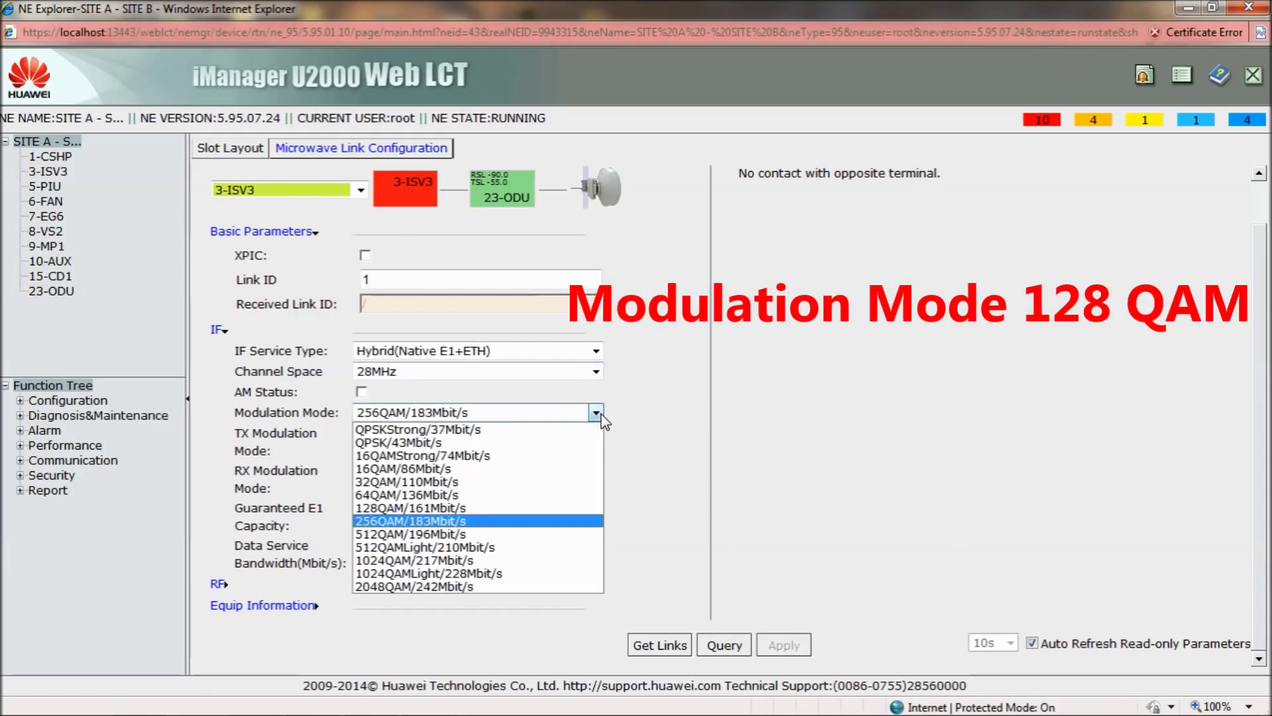
{"action": "left_click", "coordinate": [473, 509]}
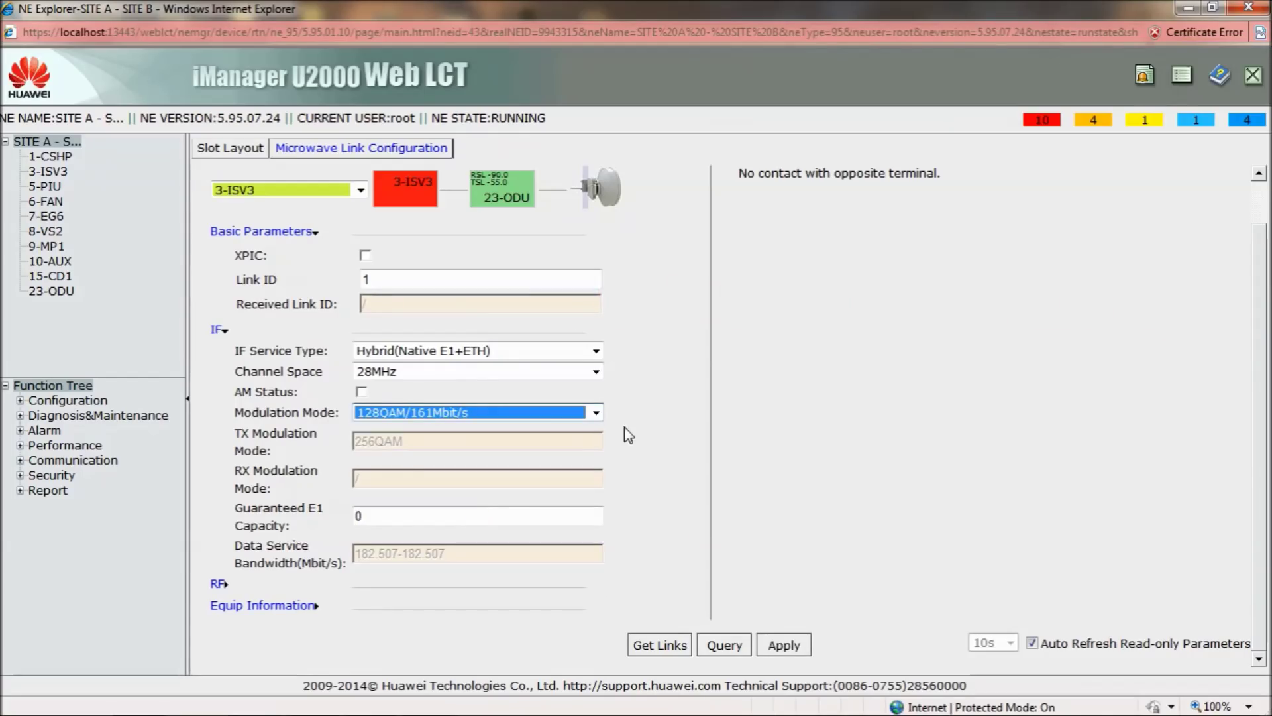
{"action": "left_click", "coordinate": [371, 516]}
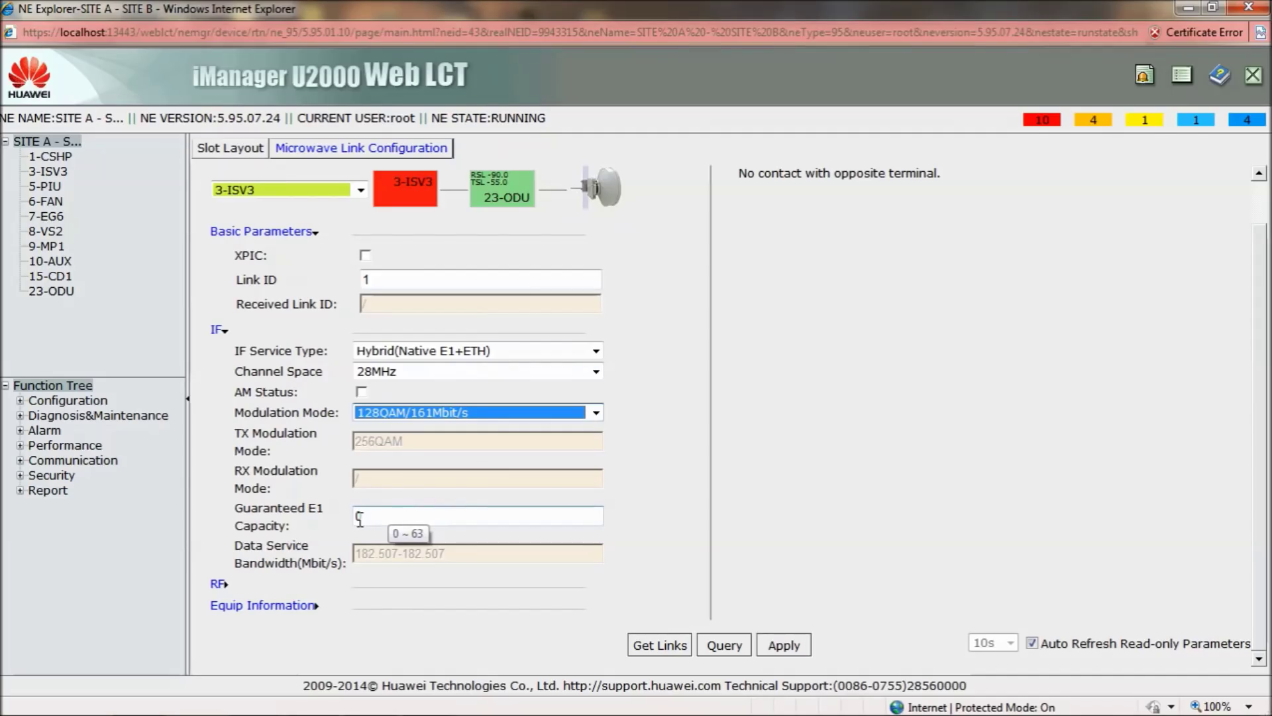
{"action": "left_click", "coordinate": [223, 586]}
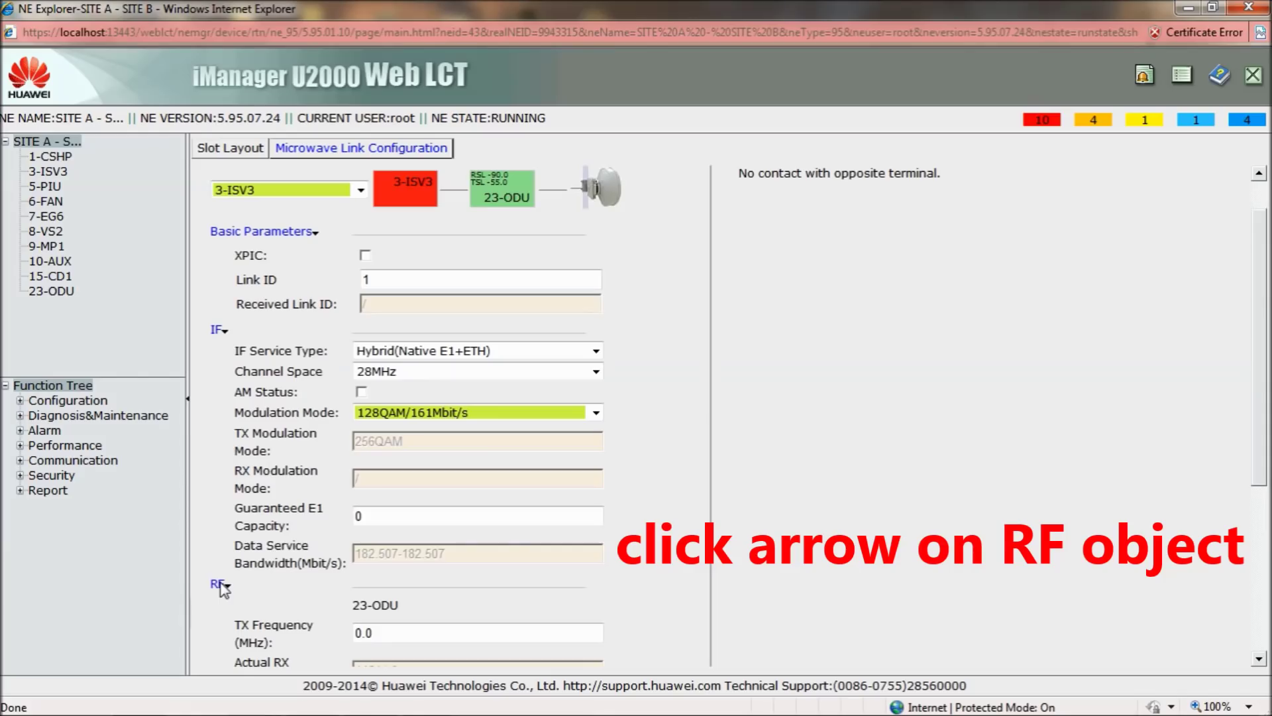
Enter a TX Frequency of 15131 MHz in the 23-ODU RF settings
{"action": "scroll", "coordinate": [688, 351], "scroll_direction": "down", "scroll_amount": 4}
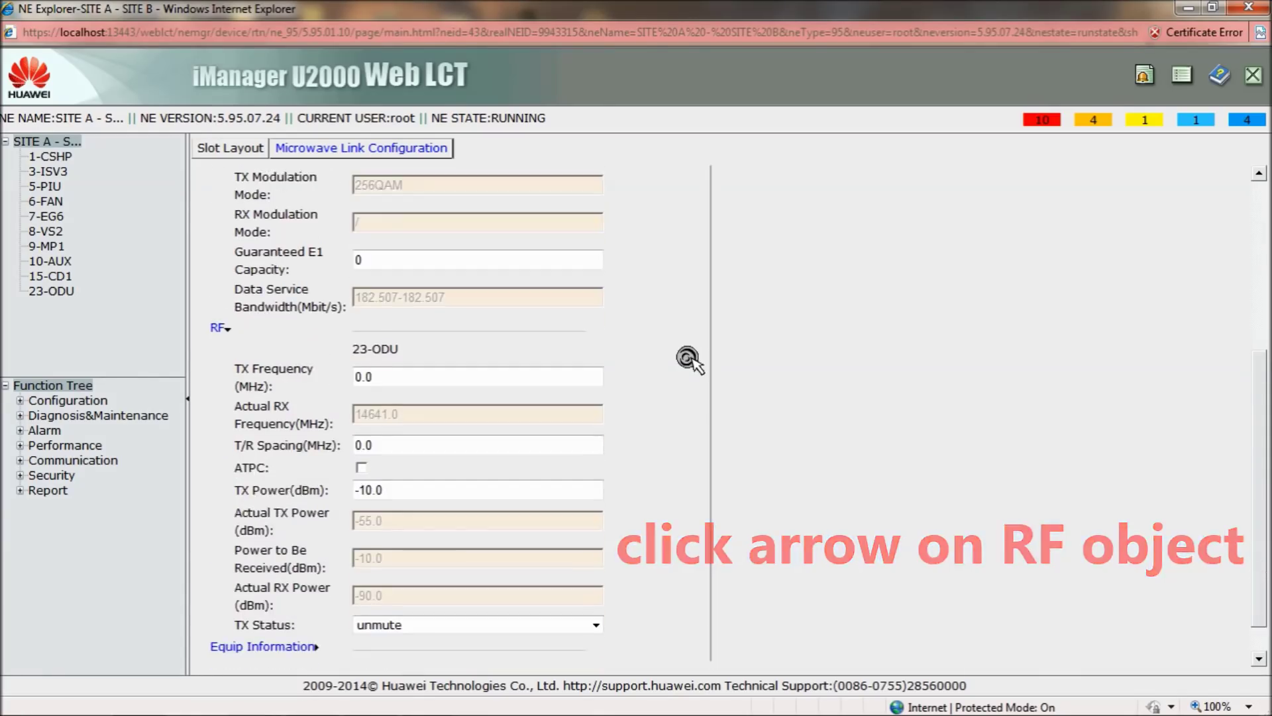
{"action": "scroll", "coordinate": [688, 359], "scroll_direction": "down", "scroll_amount": 1}
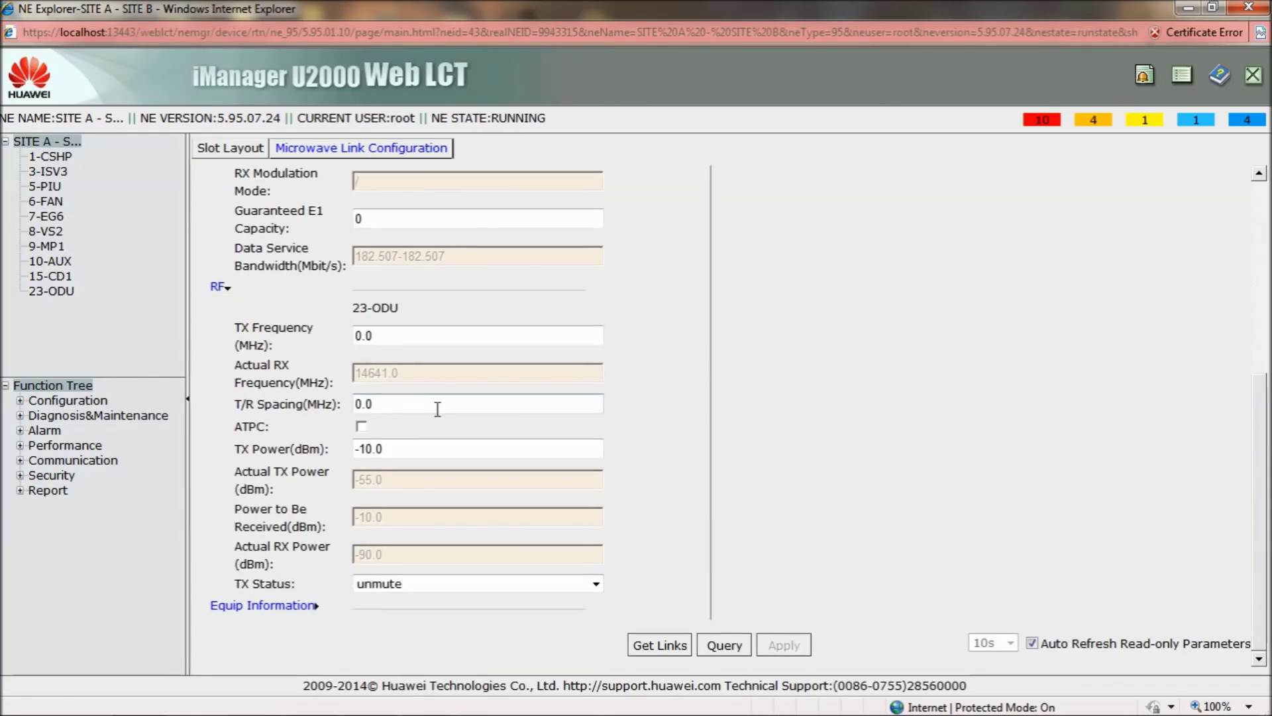
{"action": "left_click", "coordinate": [359, 338]}
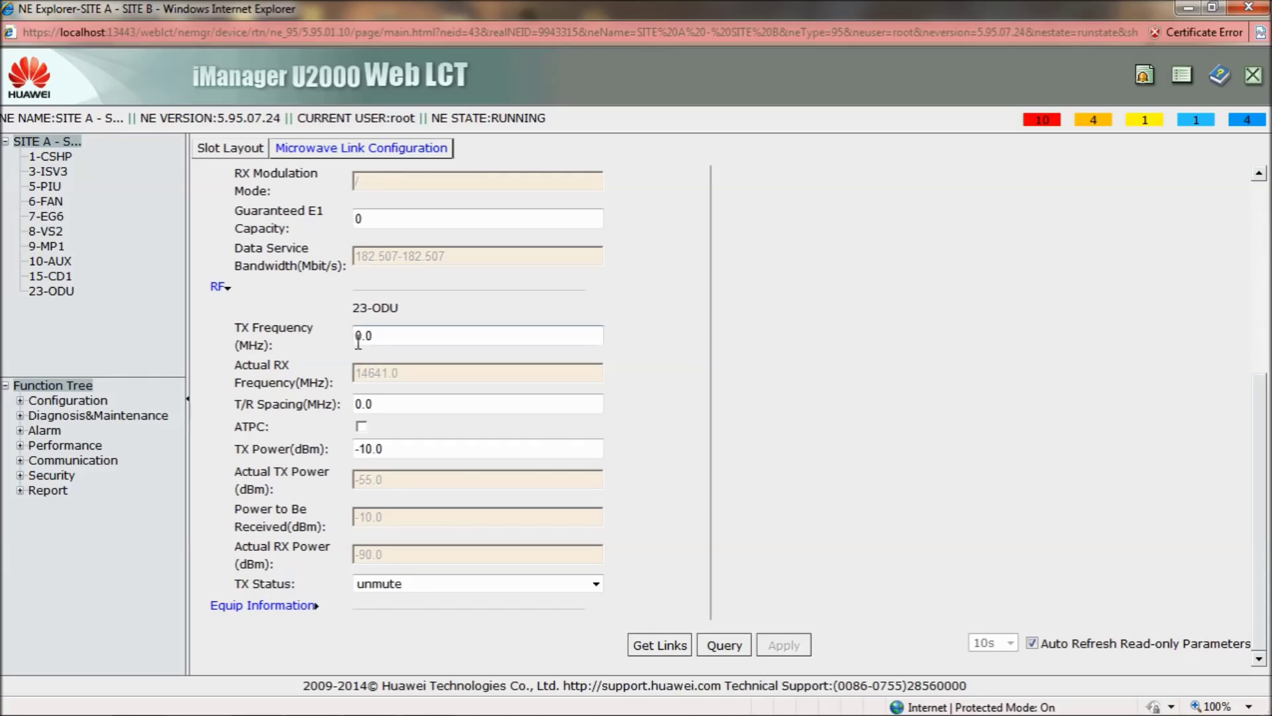
{"action": "mouse_move", "coordinate": [374, 337]}
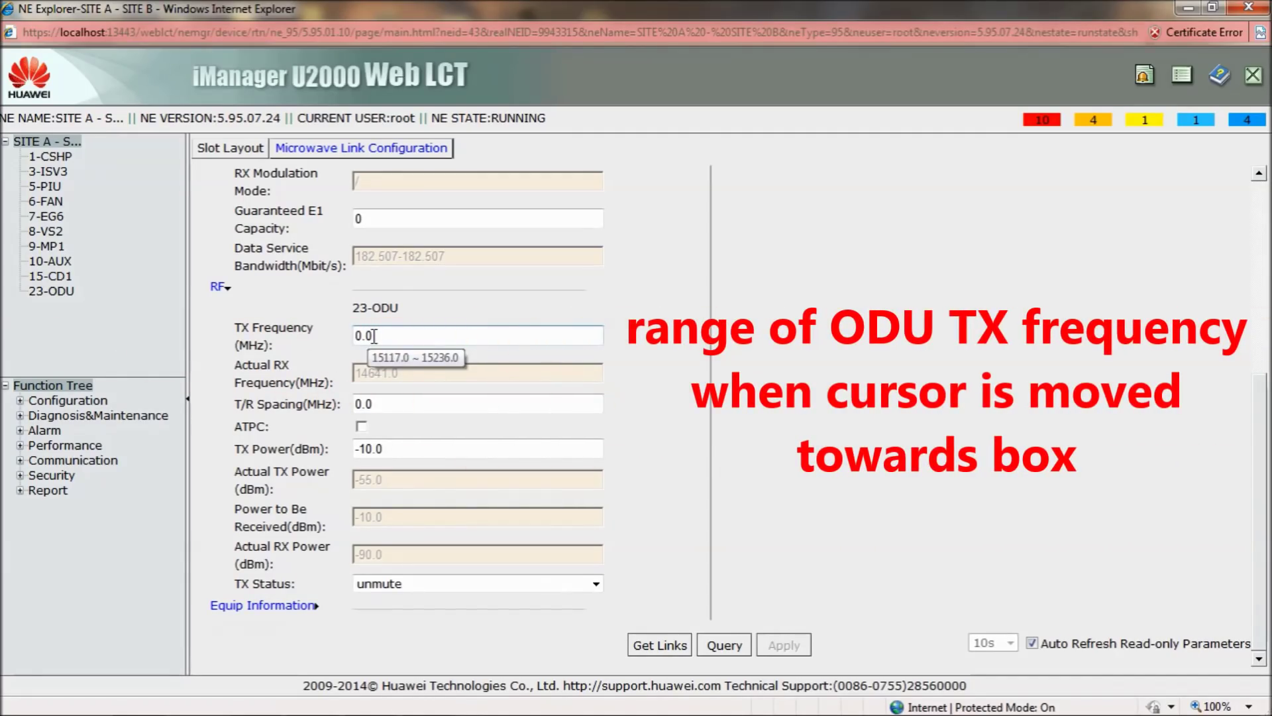
{"action": "key", "text": "BackSpace"}
{"action": "key", "text": "BackSpace"}
{"action": "key", "text": "BackSpace"}
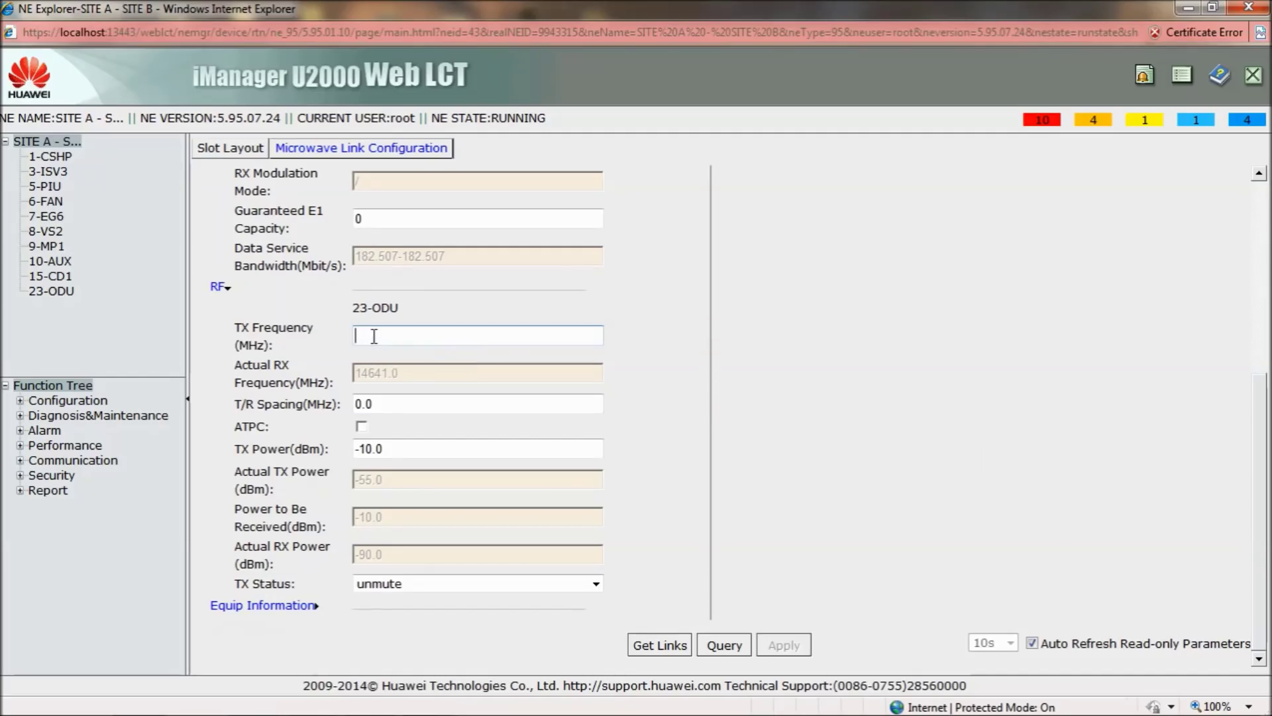
{"action": "type", "text": "1"}
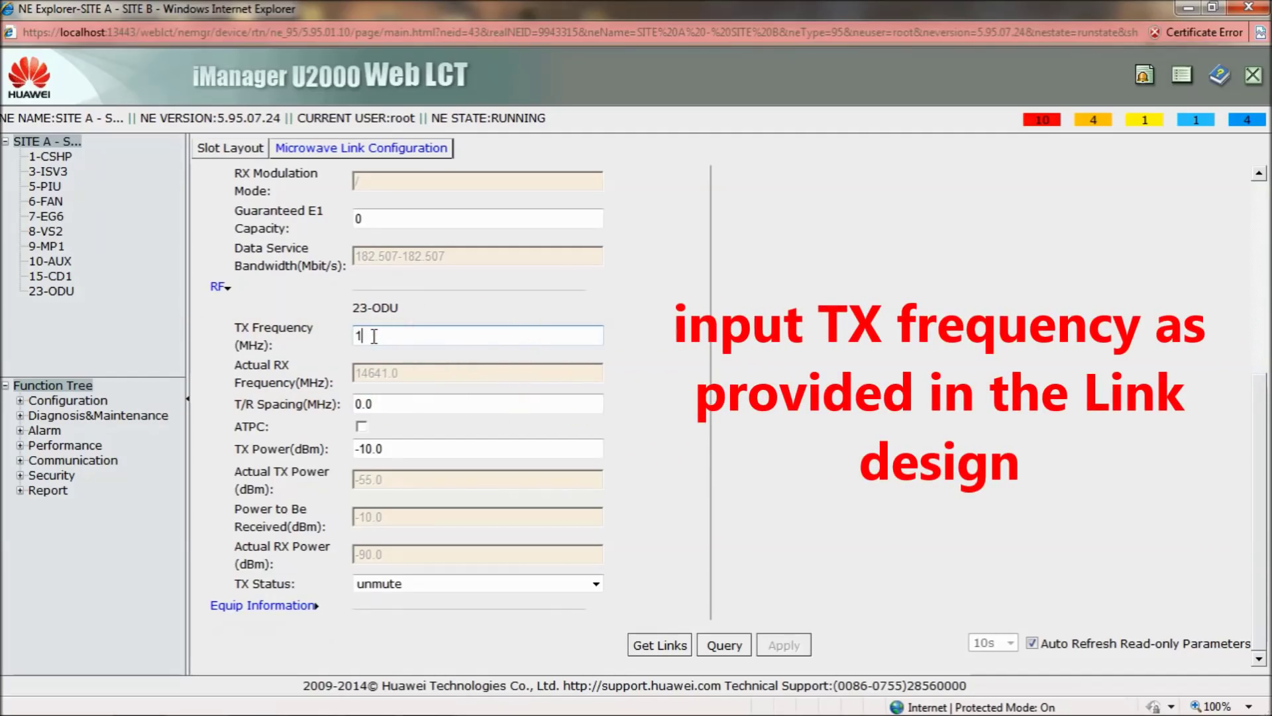
{"action": "type", "text": "5131"}
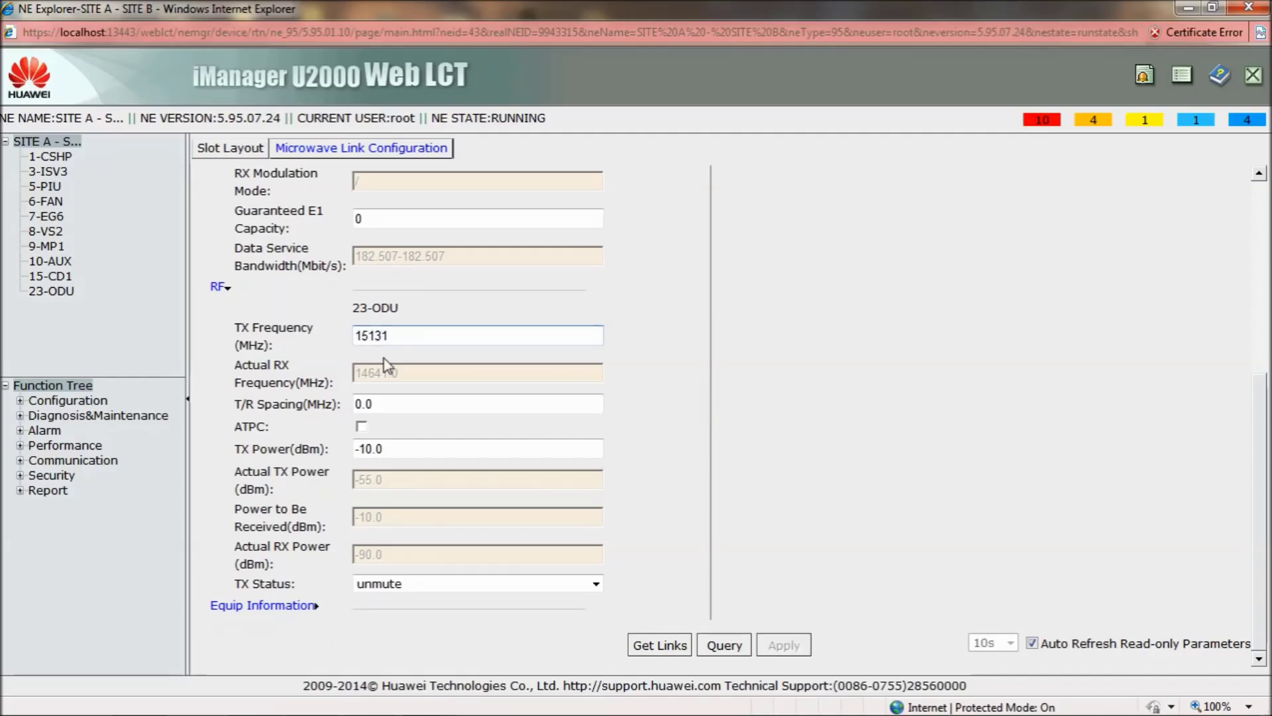
{"action": "left_click", "coordinate": [640, 411]}
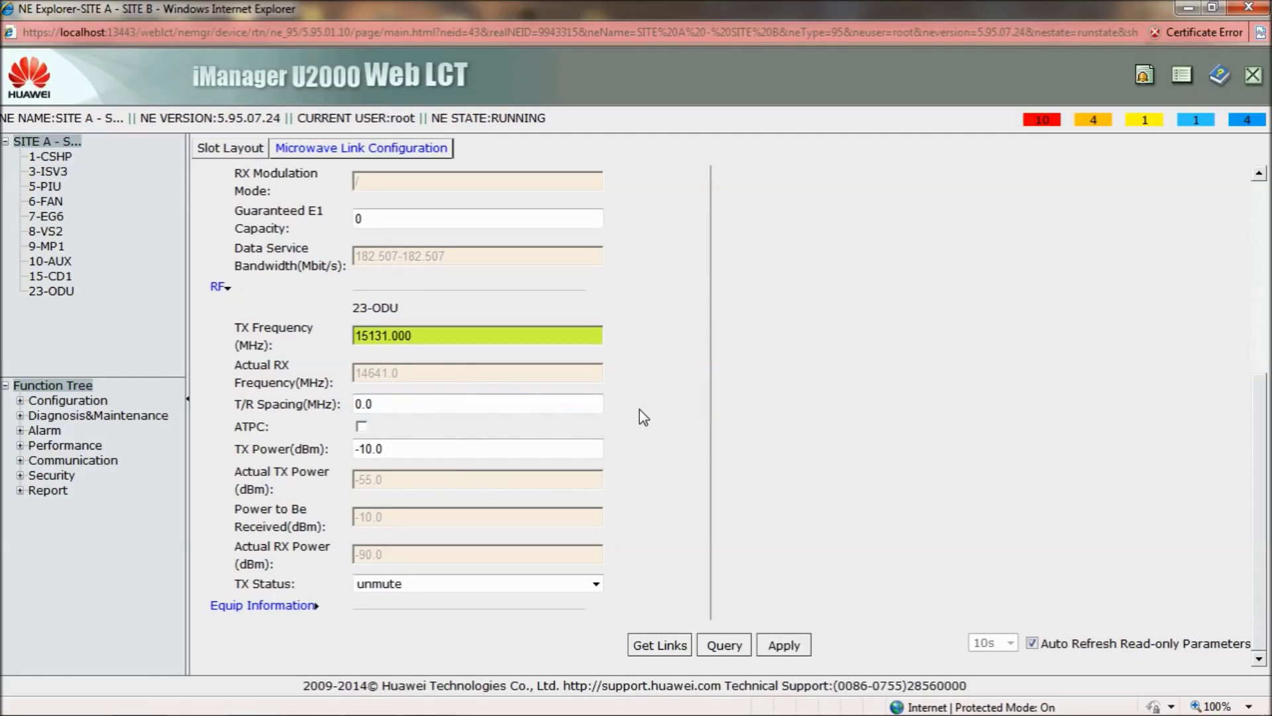
Change TX Power to 15.0 dBm by removing the minus sign
{"action": "left_click", "coordinate": [375, 449]}
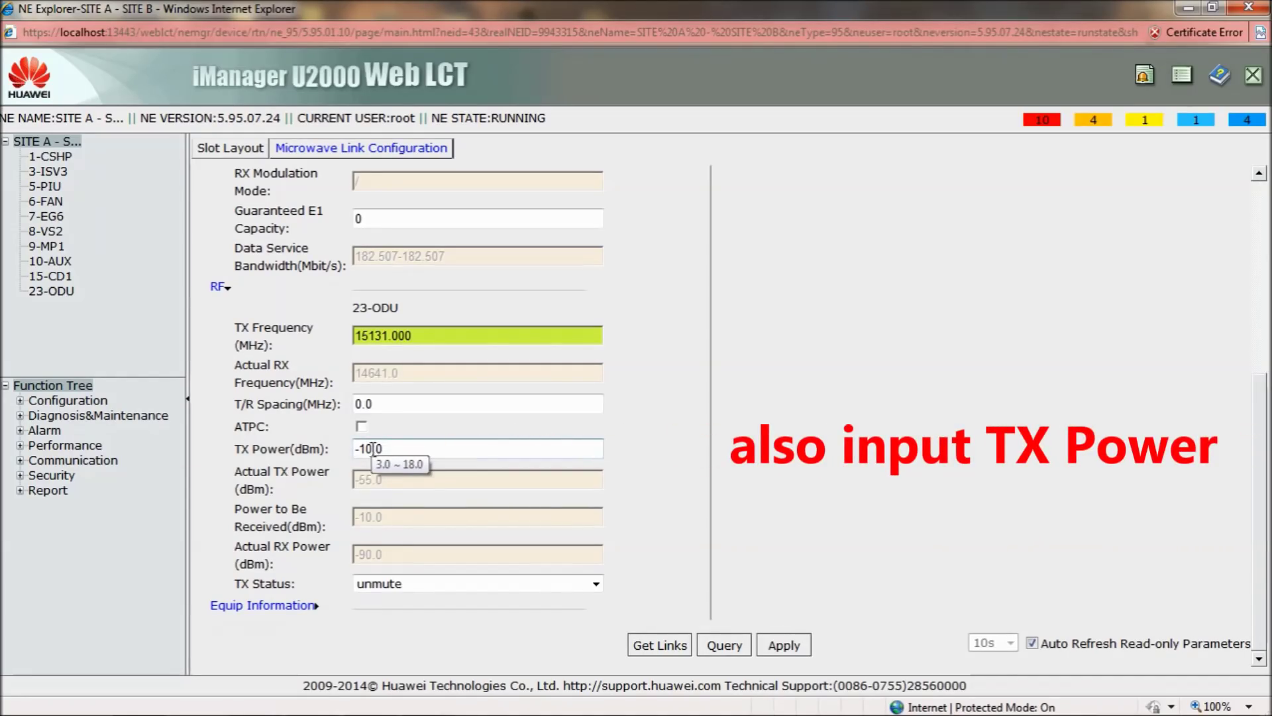
{"action": "key", "text": "Home"}
{"action": "key", "text": "Delete"}
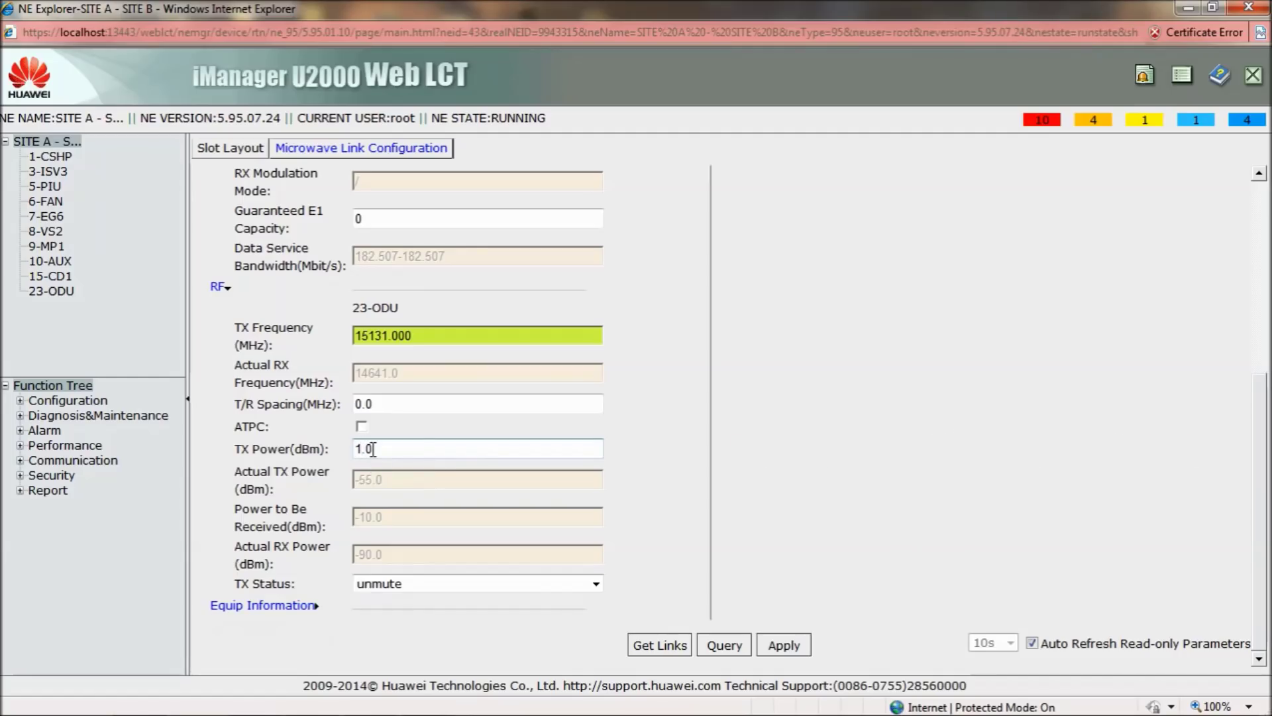
{"action": "key", "text": "Right"}
{"action": "type", "text": "5"}
{"action": "left_click", "coordinate": [681, 531]}
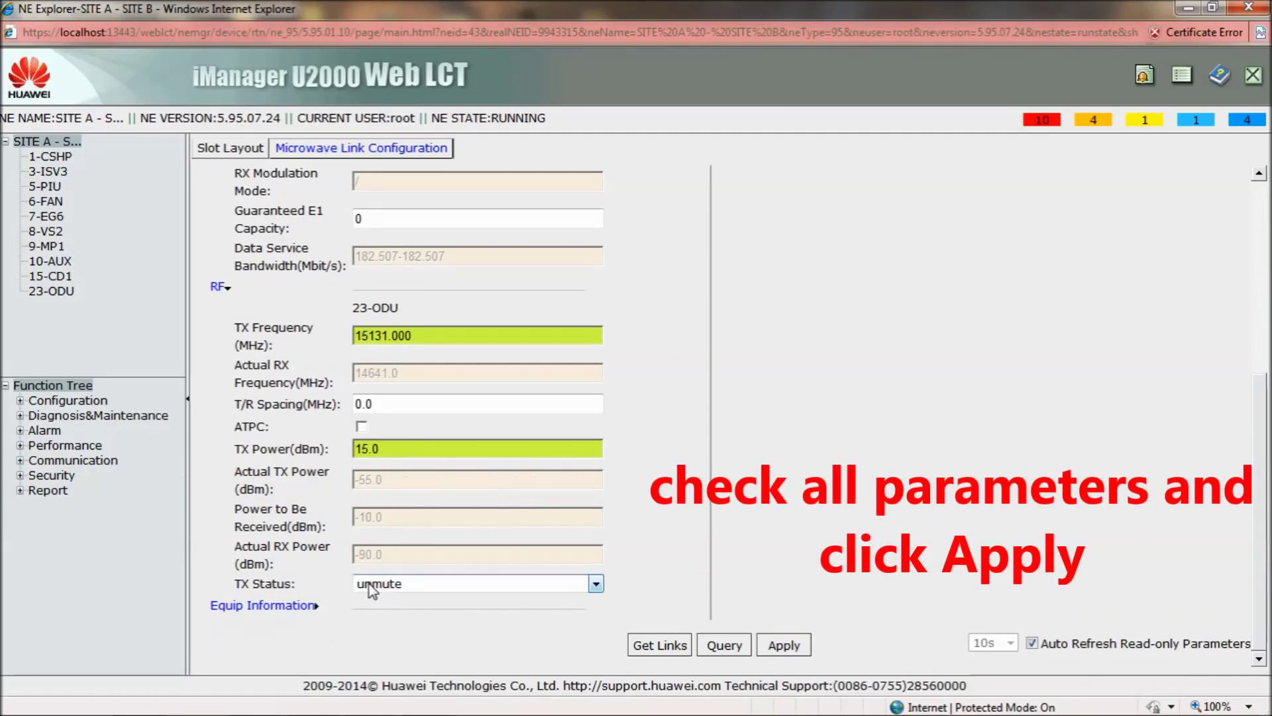
Apply the 15131.0 MHz TX frequency and 15.0 dBm TX power, then query to confirm 15.0 dBm actual
{"action": "left_click", "coordinate": [784, 644]}
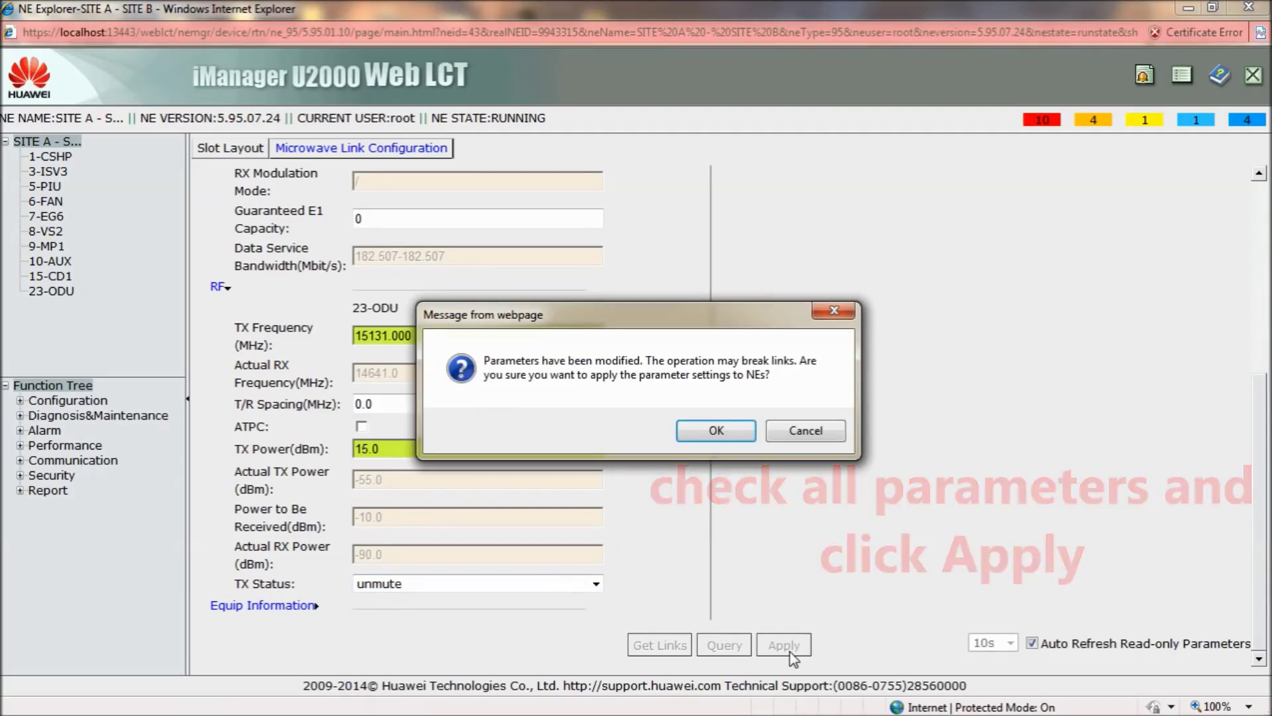
{"action": "left_click", "coordinate": [711, 429]}
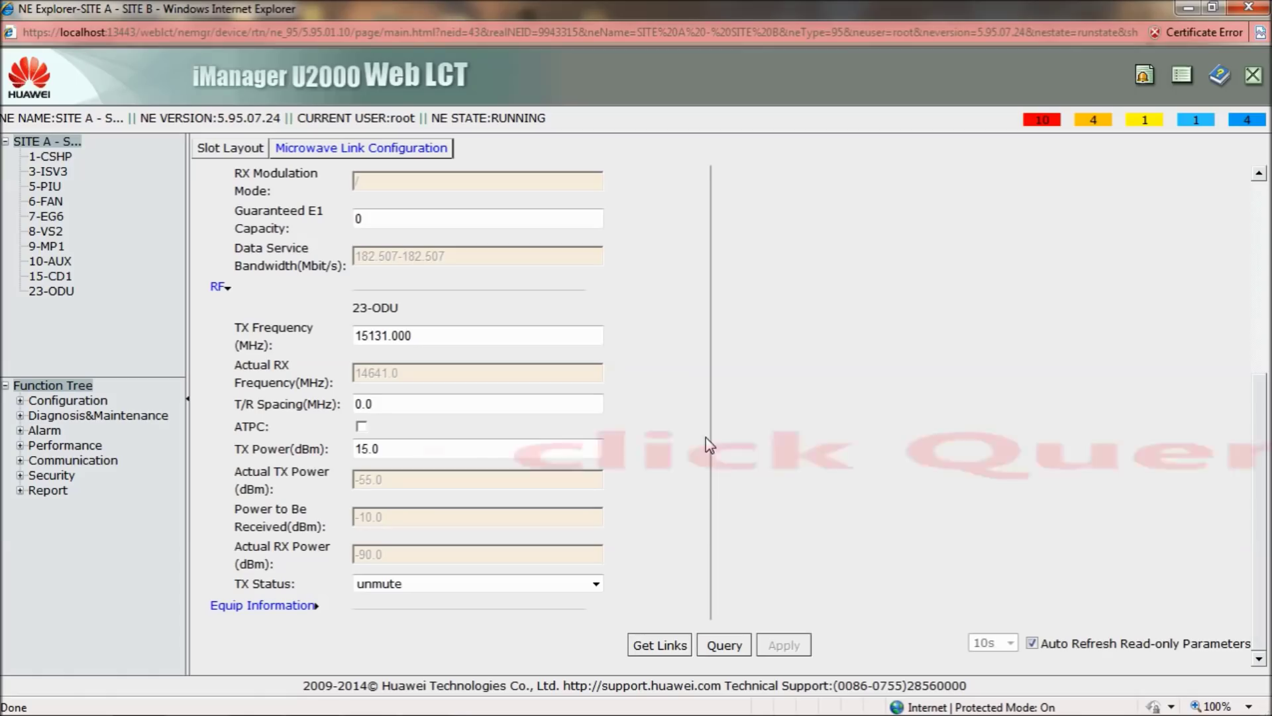
{"action": "left_click", "coordinate": [728, 652]}
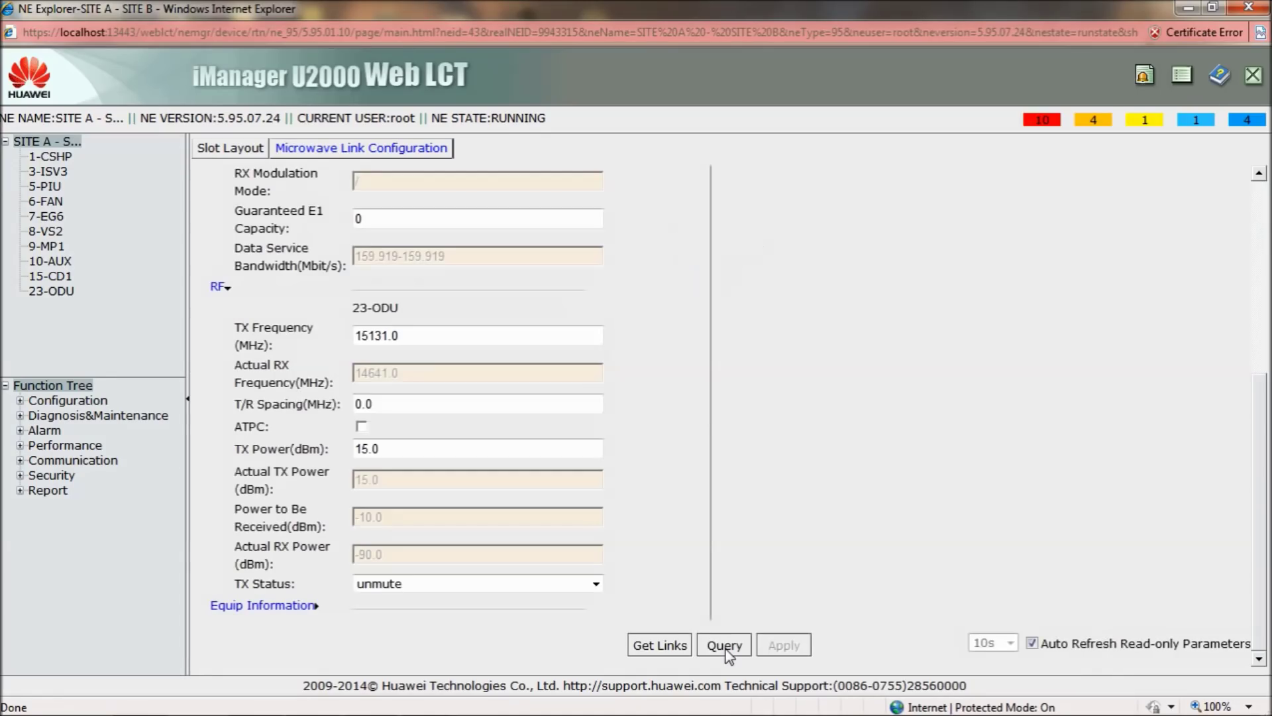
{"action": "scroll", "coordinate": [694, 490], "scroll_direction": "up", "scroll_amount": 3}
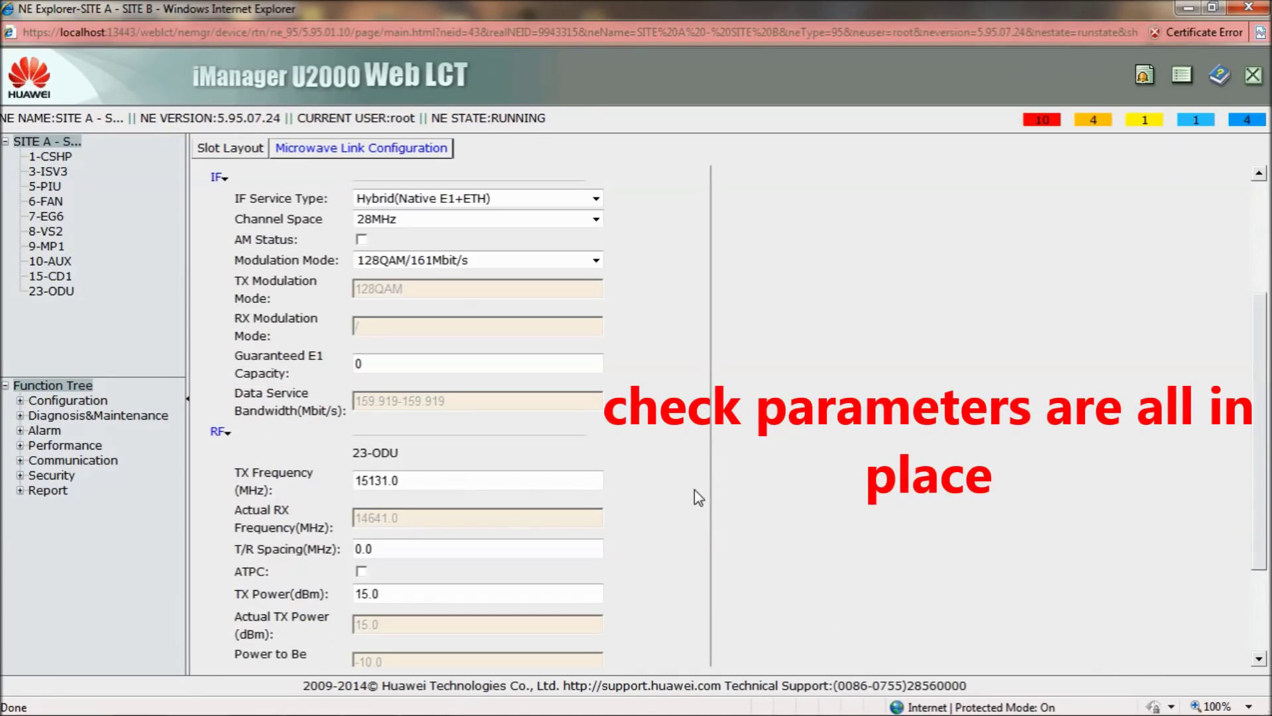
{"action": "scroll", "coordinate": [694, 491], "scroll_direction": "up", "scroll_amount": 1}
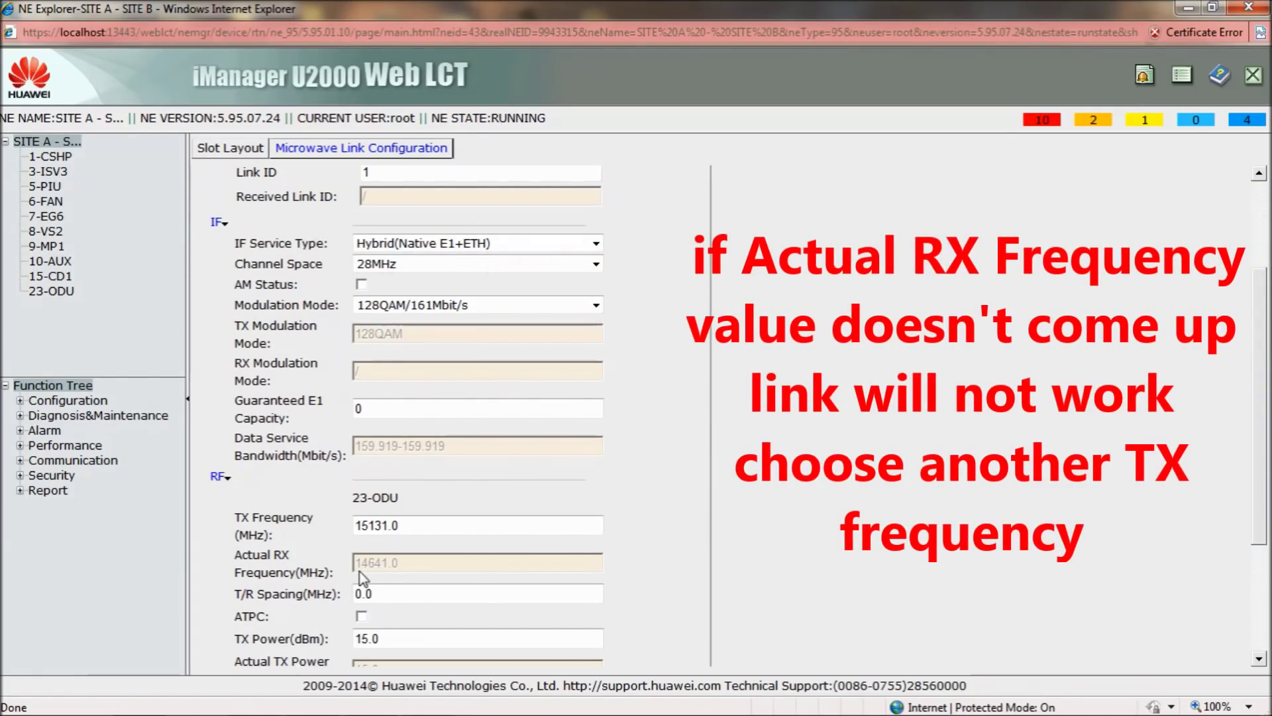
{"action": "left_click", "coordinate": [380, 524]}
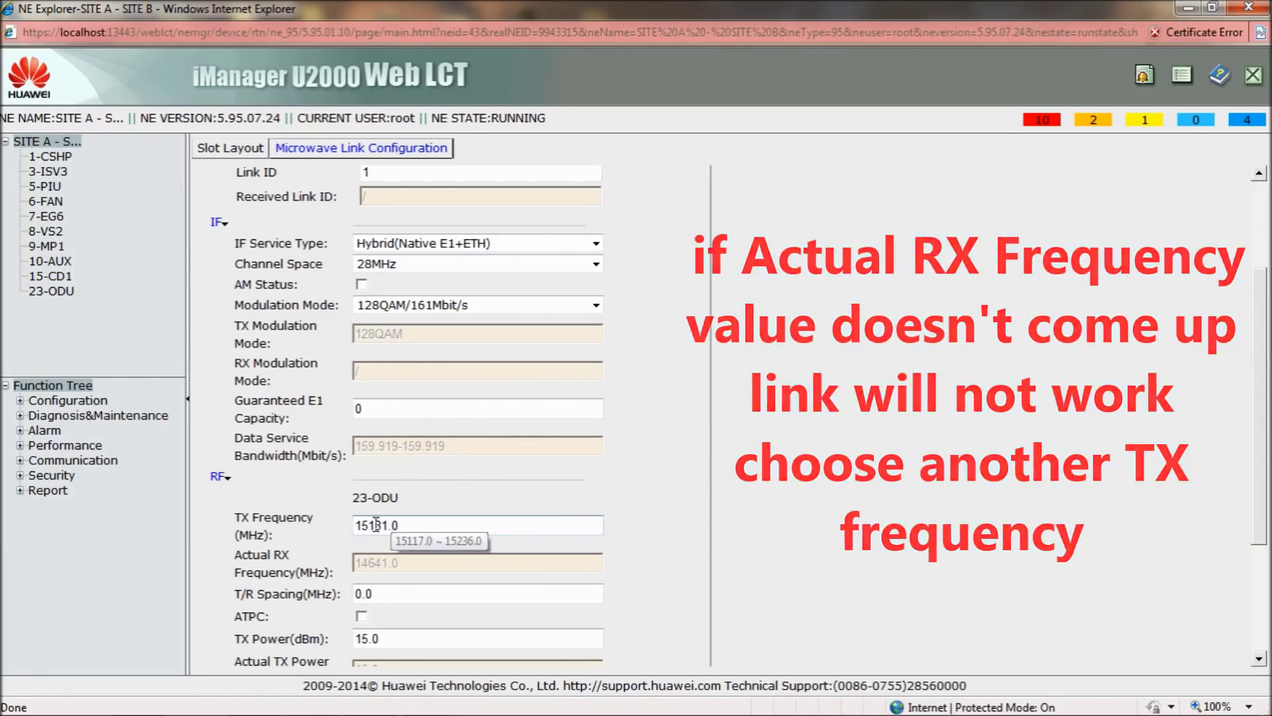
{"action": "scroll", "coordinate": [371, 525], "scroll_direction": "down", "scroll_amount": 3}
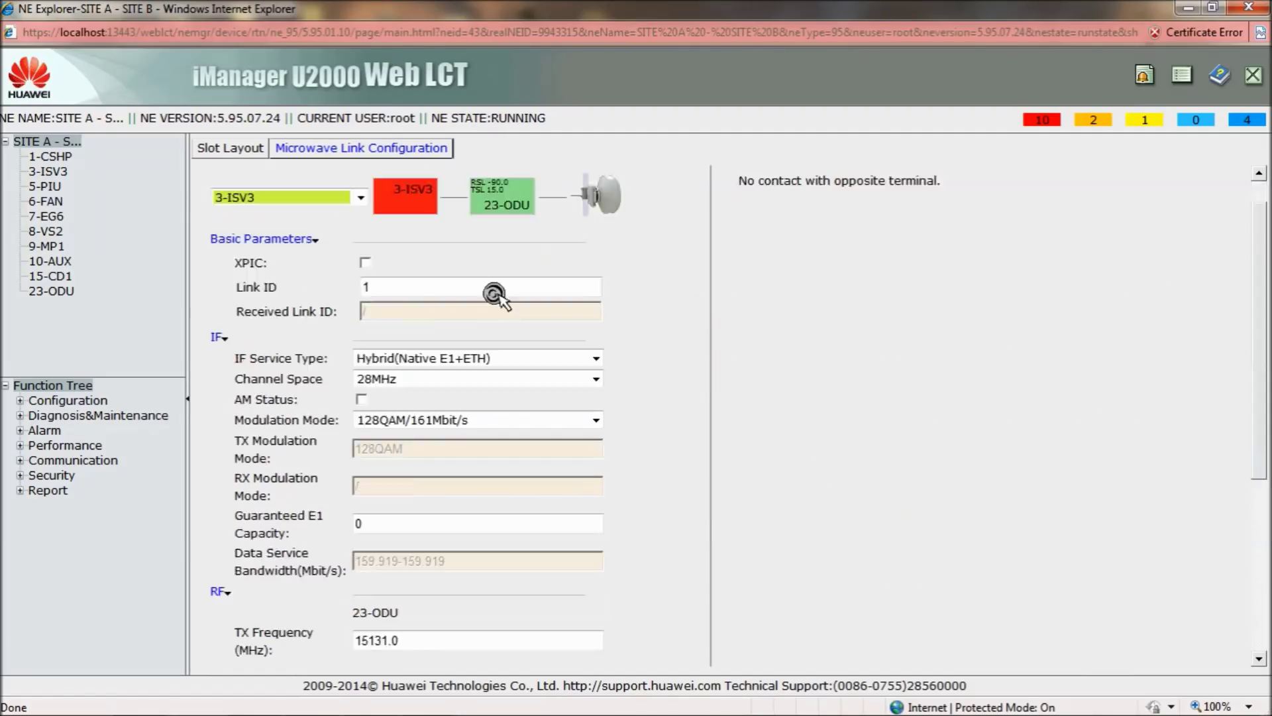
Open the slot 23 ODU's interface settings and set its transmit frequency to 15131.000 MHz
{"action": "left_click", "coordinate": [232, 157]}
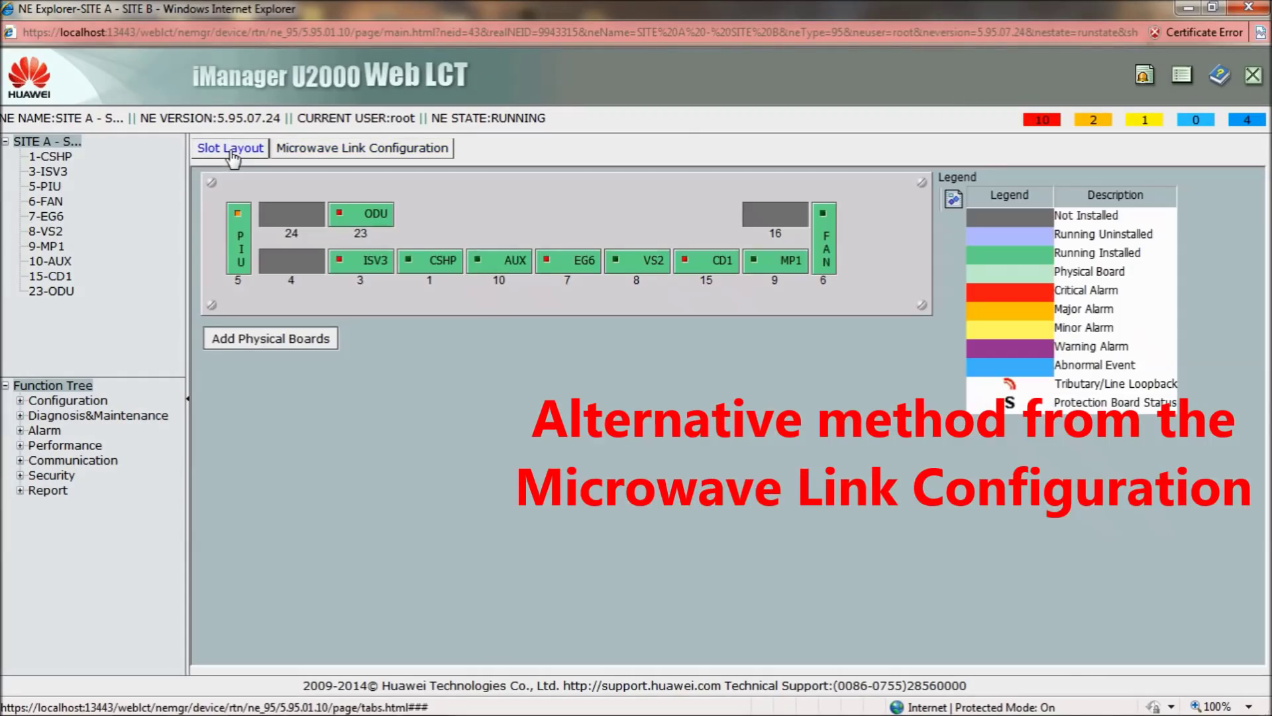
{"action": "left_click", "coordinate": [376, 219]}
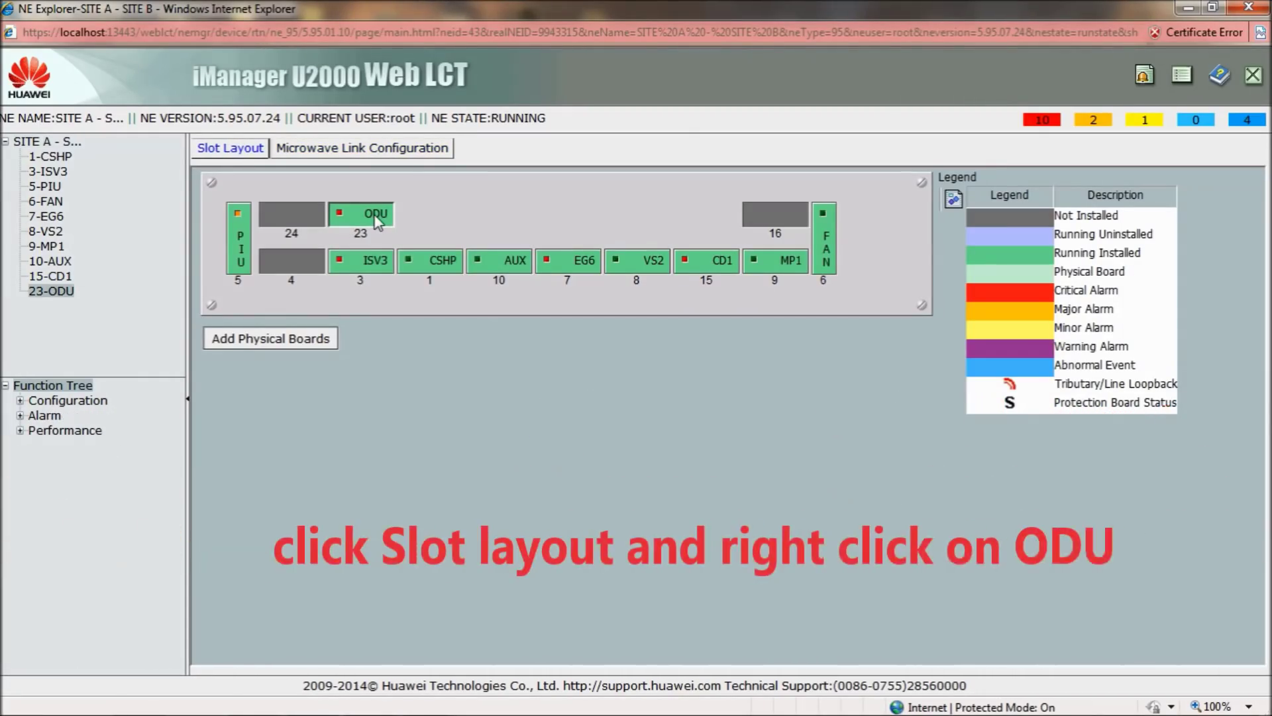
{"action": "right_click", "coordinate": [378, 221]}
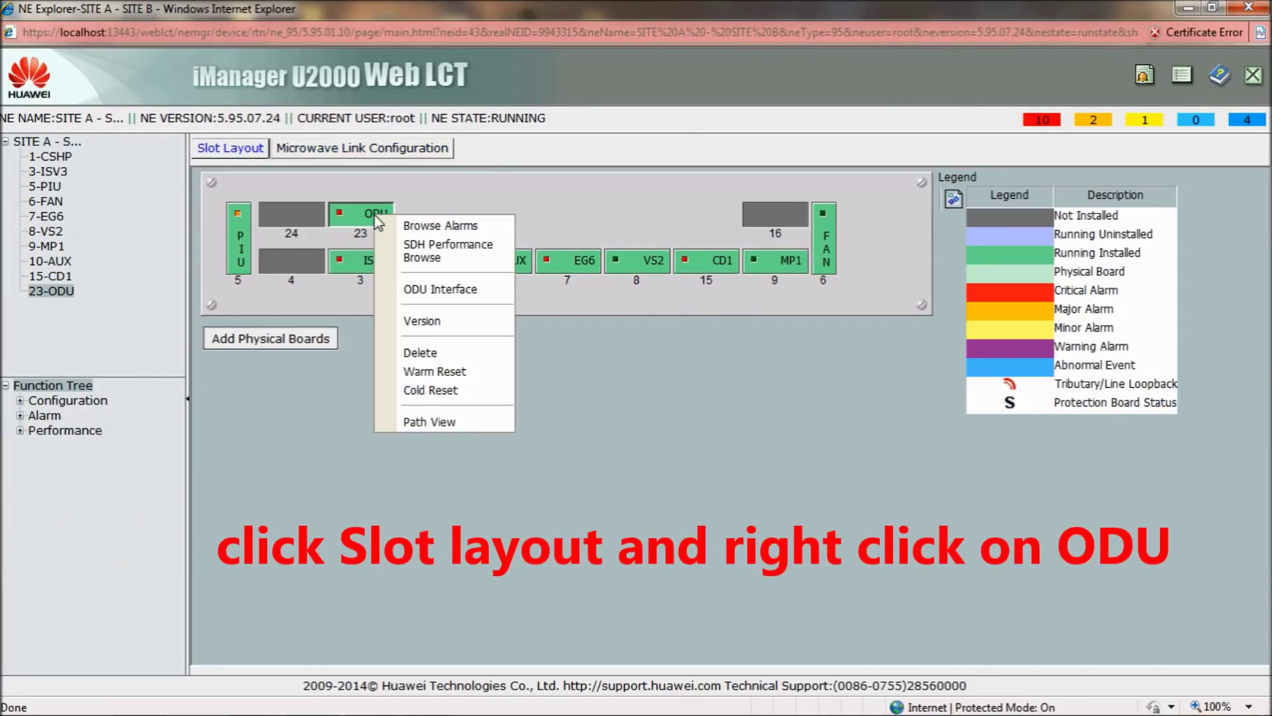
{"action": "left_click", "coordinate": [479, 295]}
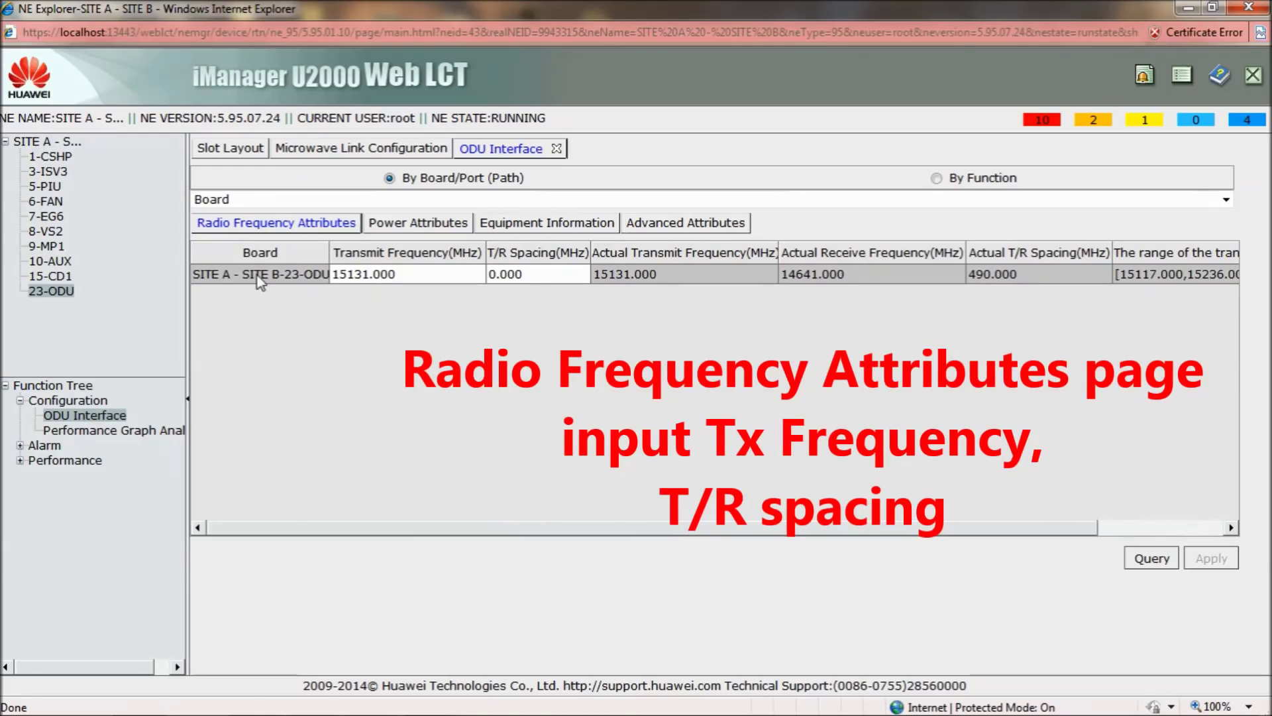
{"action": "left_click", "coordinate": [412, 275]}
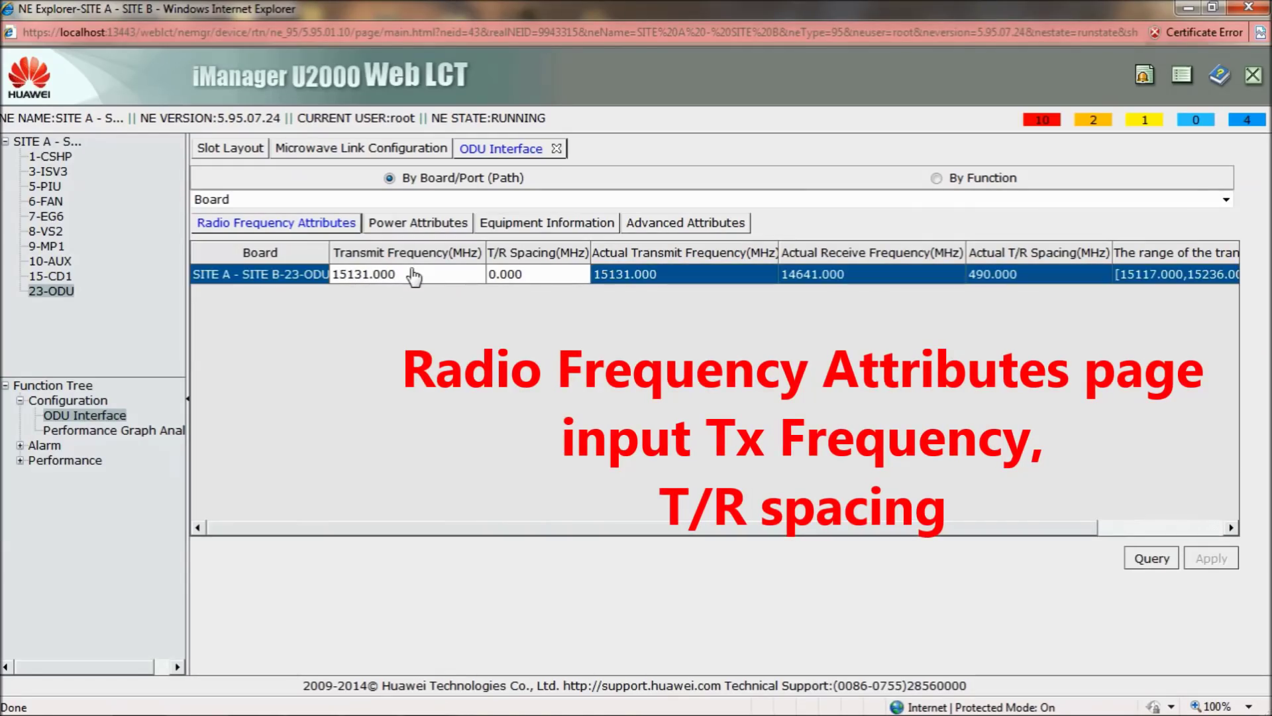
{"action": "left_click", "coordinate": [412, 275]}
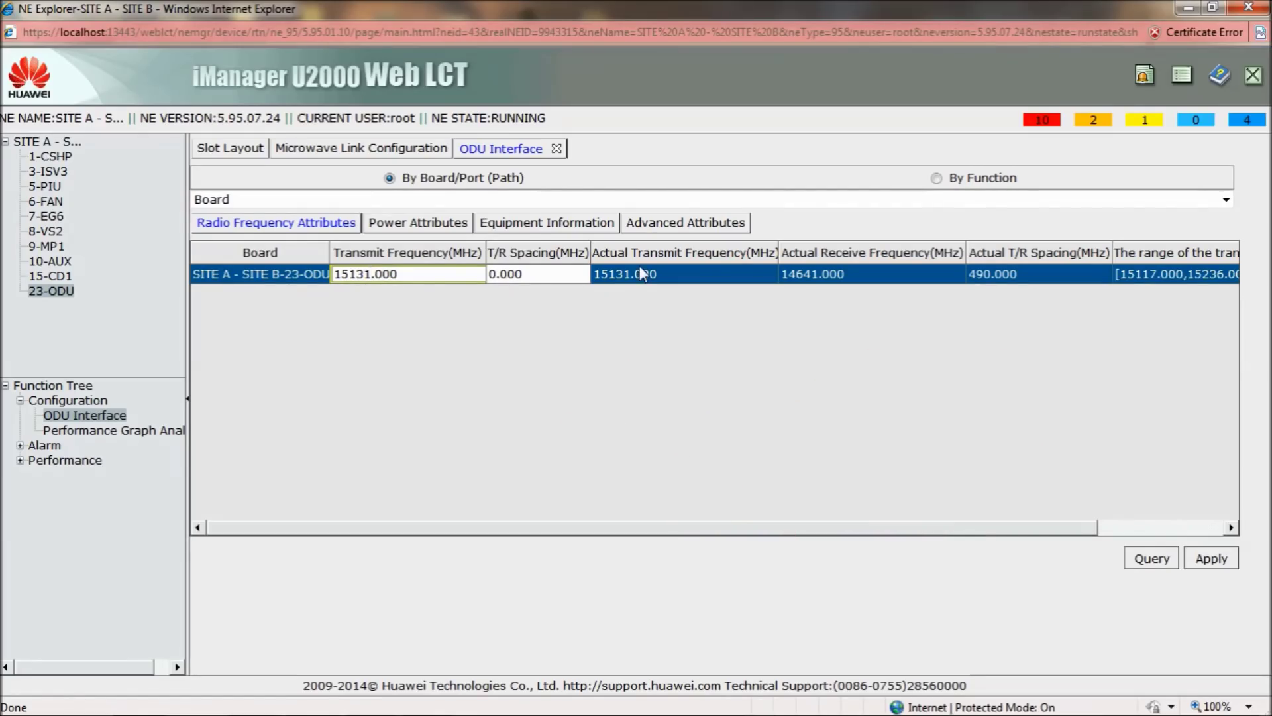
{"action": "mouse_move", "coordinate": [752, 527]}
{"action": "left_mouse_down"}
{"action": "mouse_move", "coordinate": [1042, 531]}
{"action": "mouse_move", "coordinate": [731, 527]}
{"action": "left_mouse_up"}
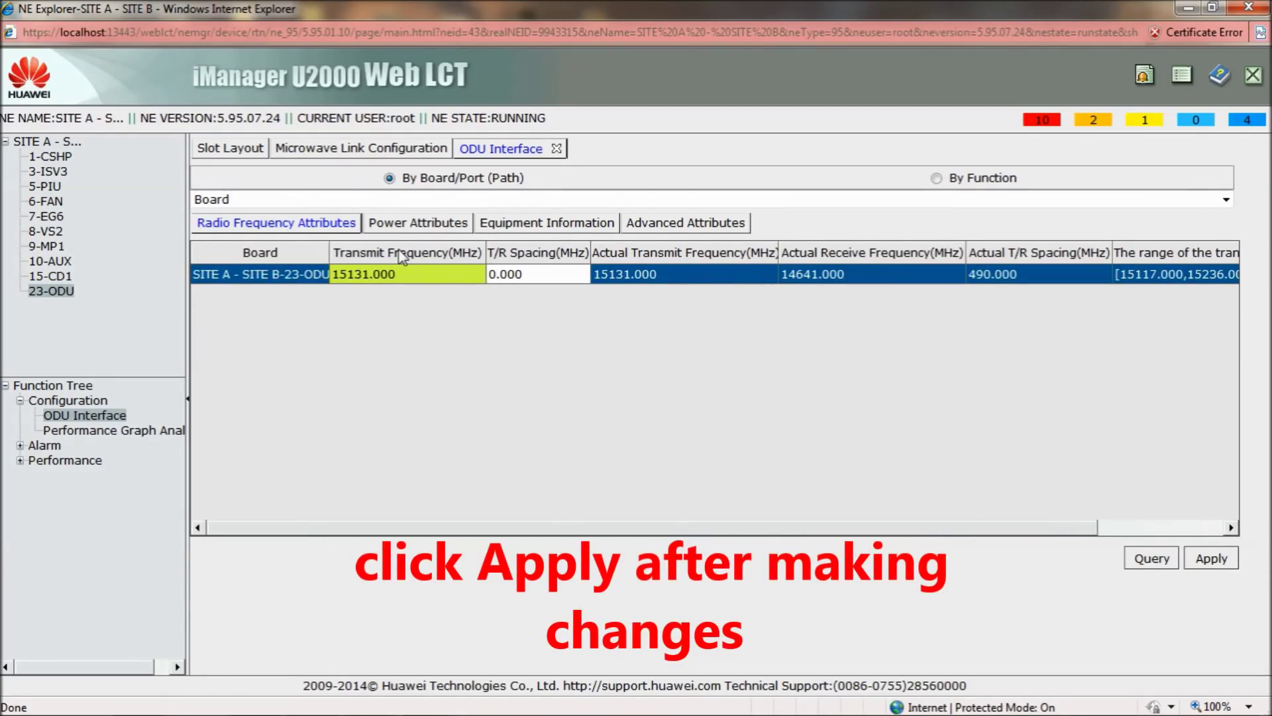
Set the ODU transmit power to 15.0 and maximum transmit power to 20.0 dBm
{"action": "left_click", "coordinate": [400, 225]}
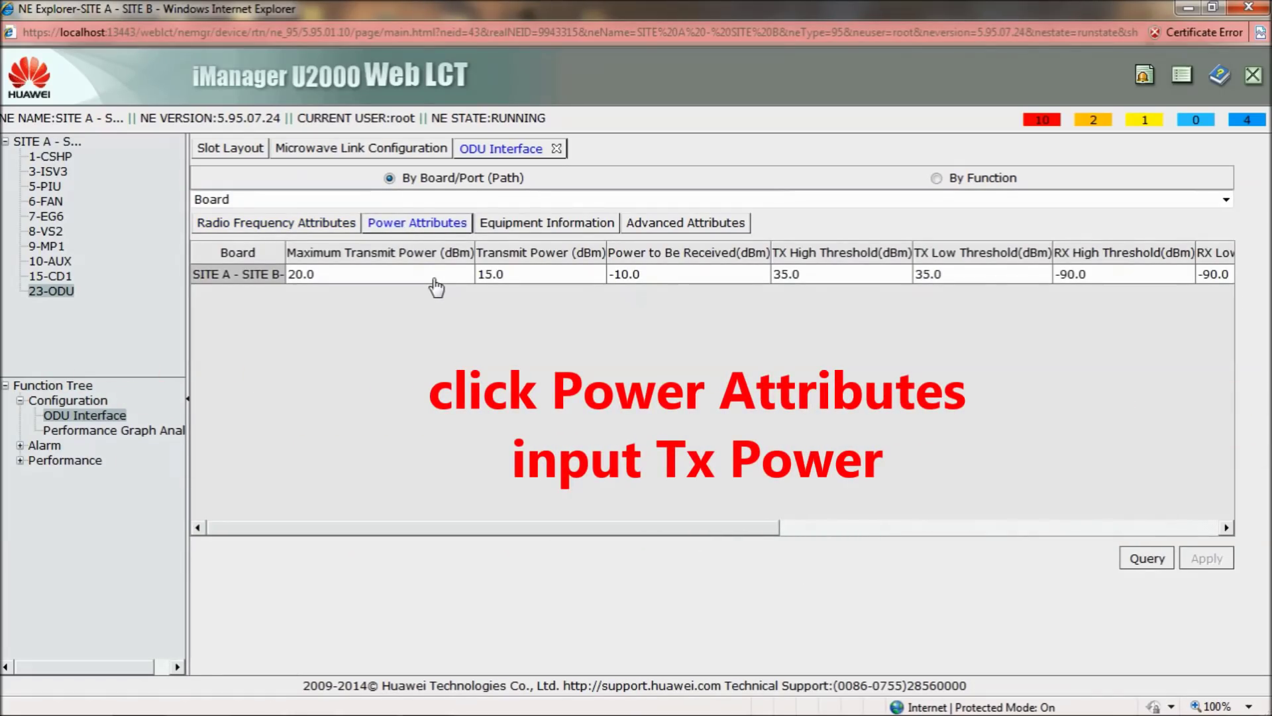
{"action": "left_click", "coordinate": [516, 282]}
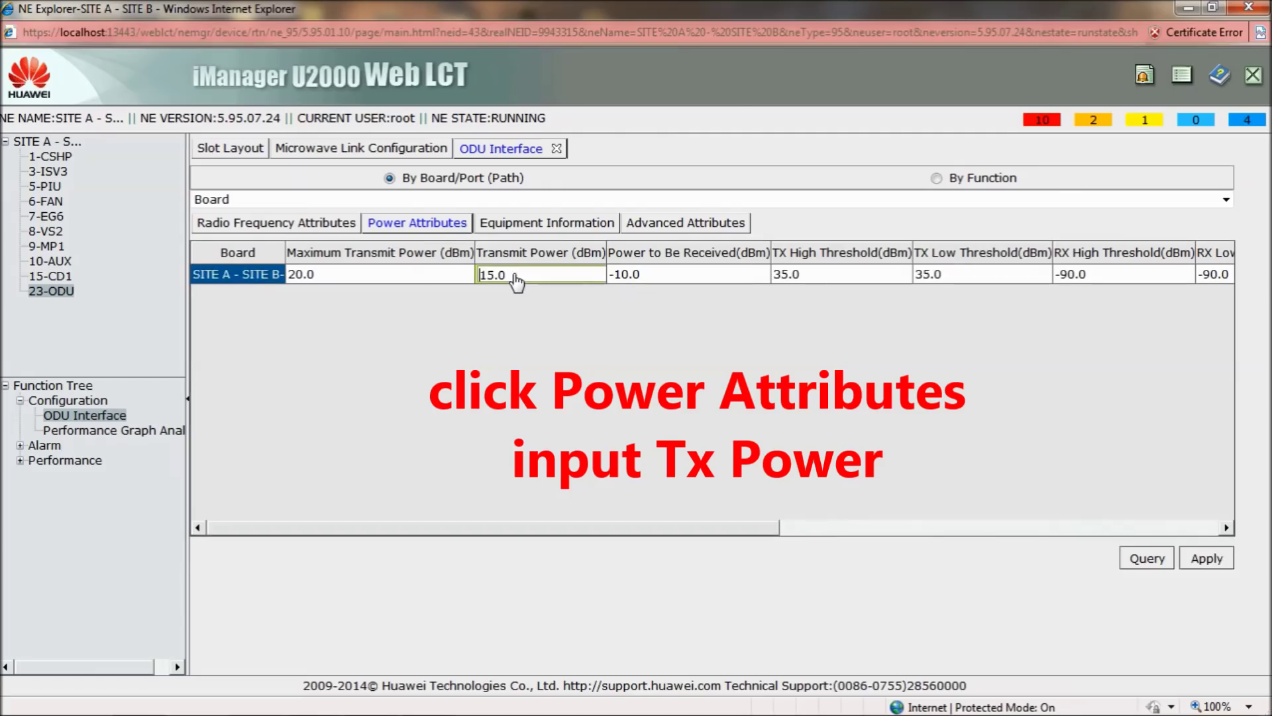
{"action": "left_click", "coordinate": [432, 279]}
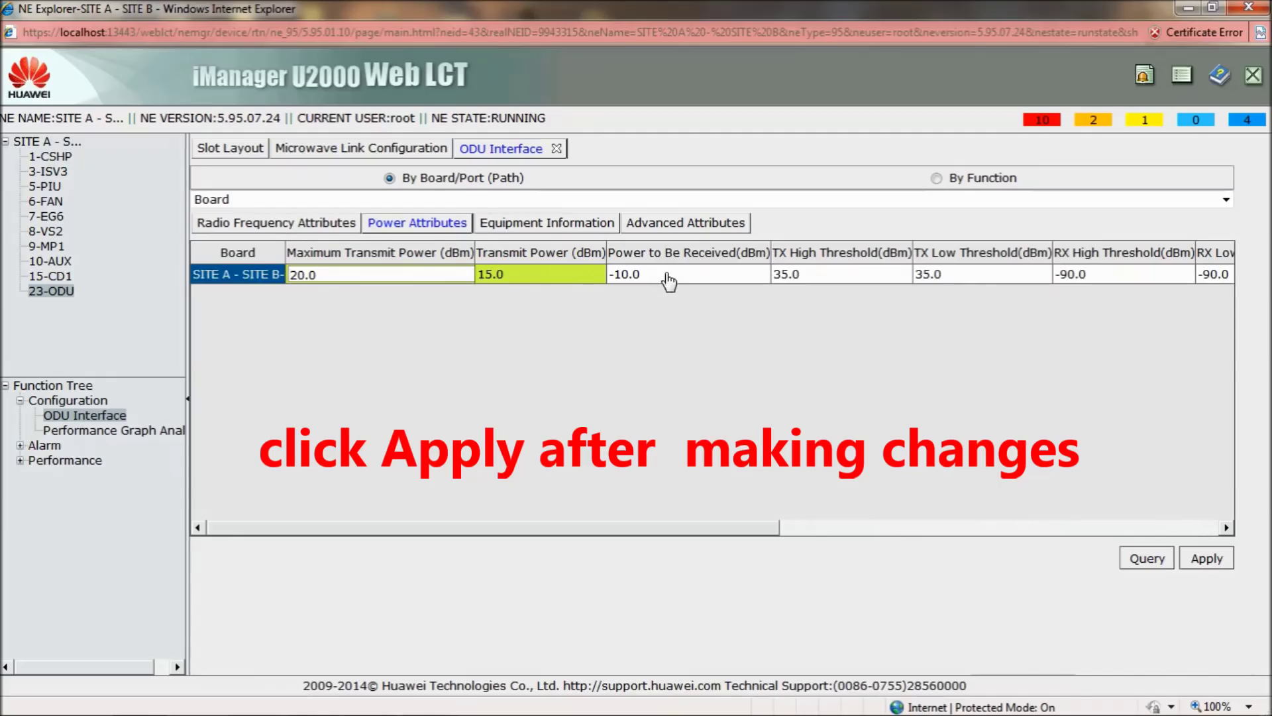
{"action": "left_click", "coordinate": [621, 542]}
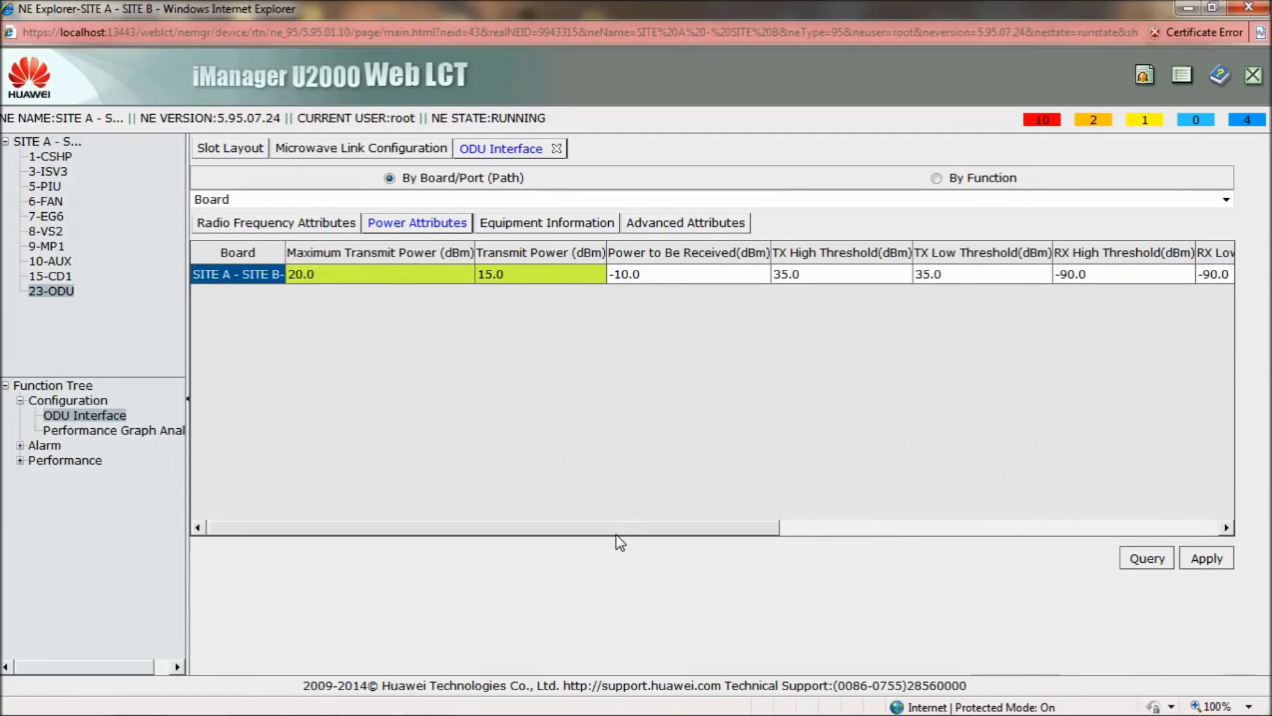
{"action": "left_click_drag", "start_coordinate": [616, 535], "coordinate": [600, 498]}
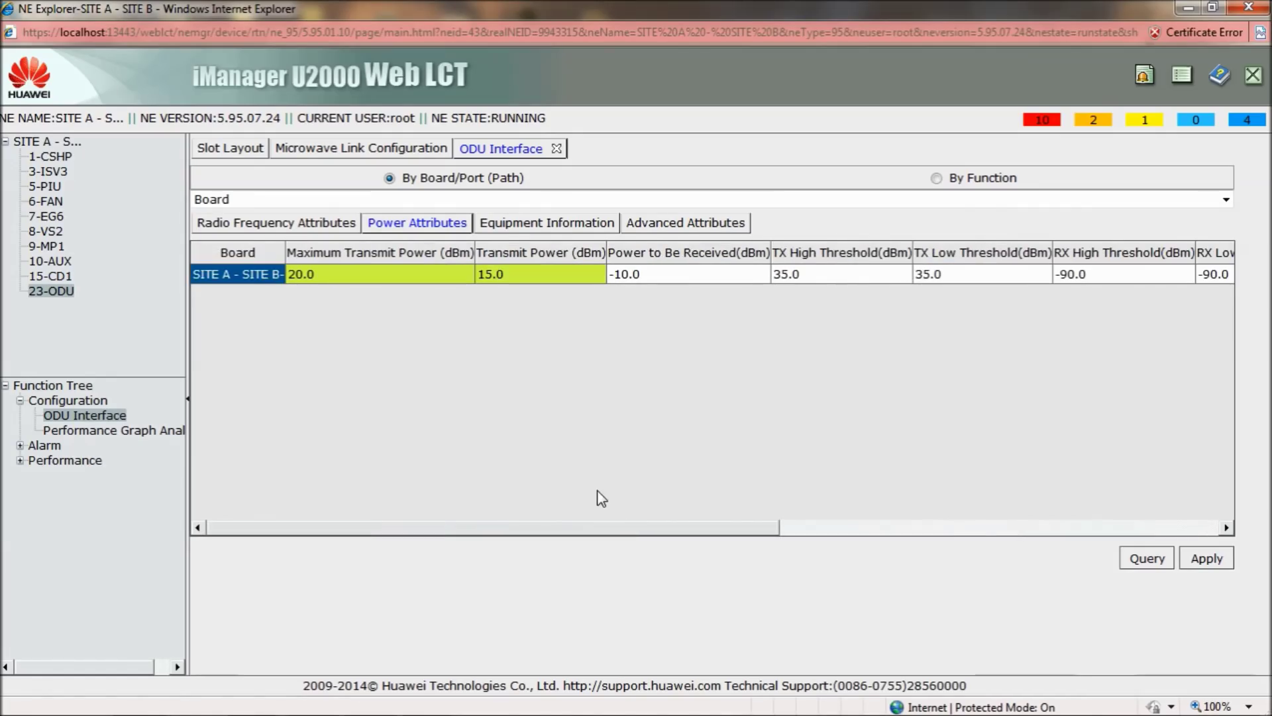
Set the 23-ODU's RF Loopback to Non-Loopback in Advanced Attributes, then return to Microwave Link Configuration
{"action": "left_click", "coordinate": [520, 225]}
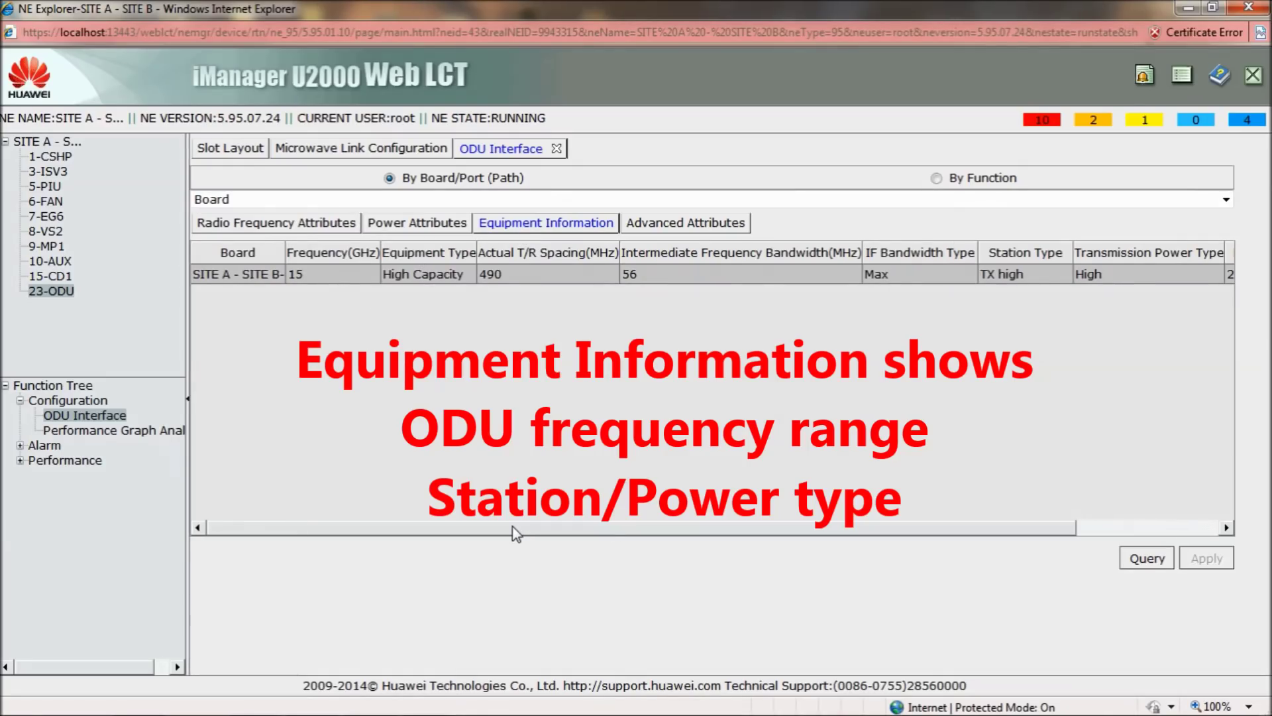
{"action": "left_click_drag", "start_coordinate": [516, 532], "coordinate": [477, 535]}
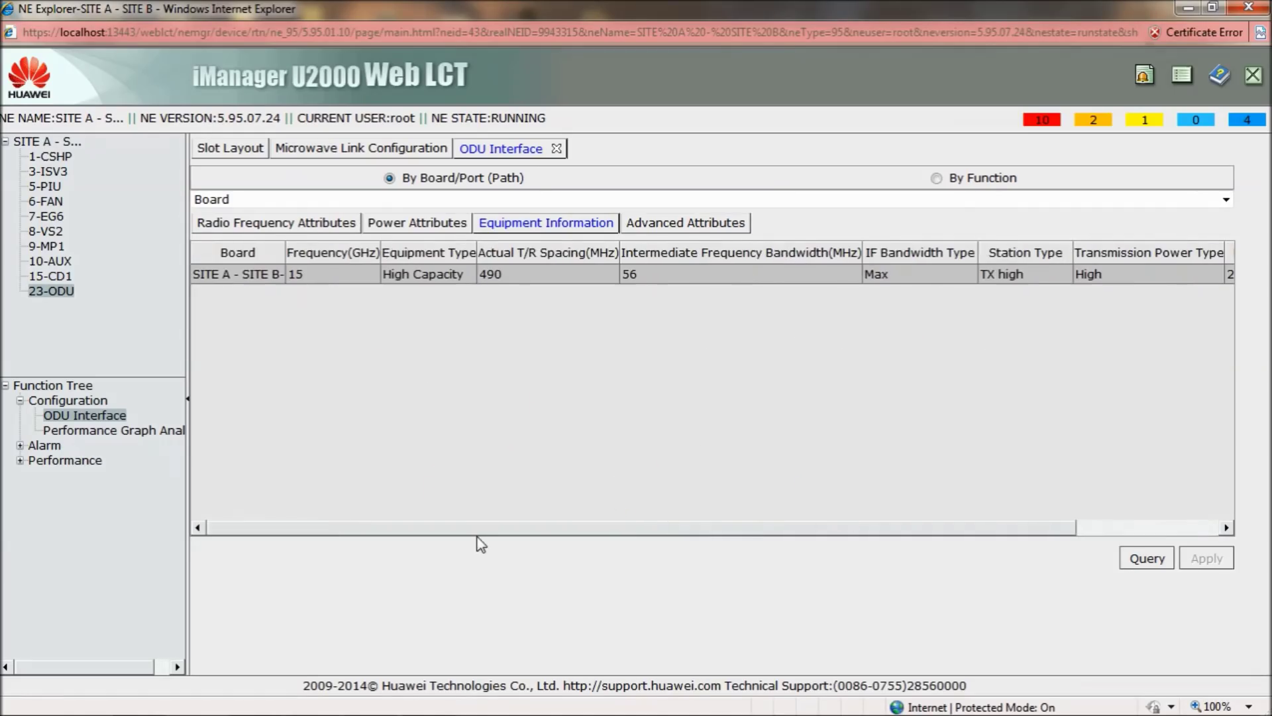
{"action": "left_click", "coordinate": [646, 228]}
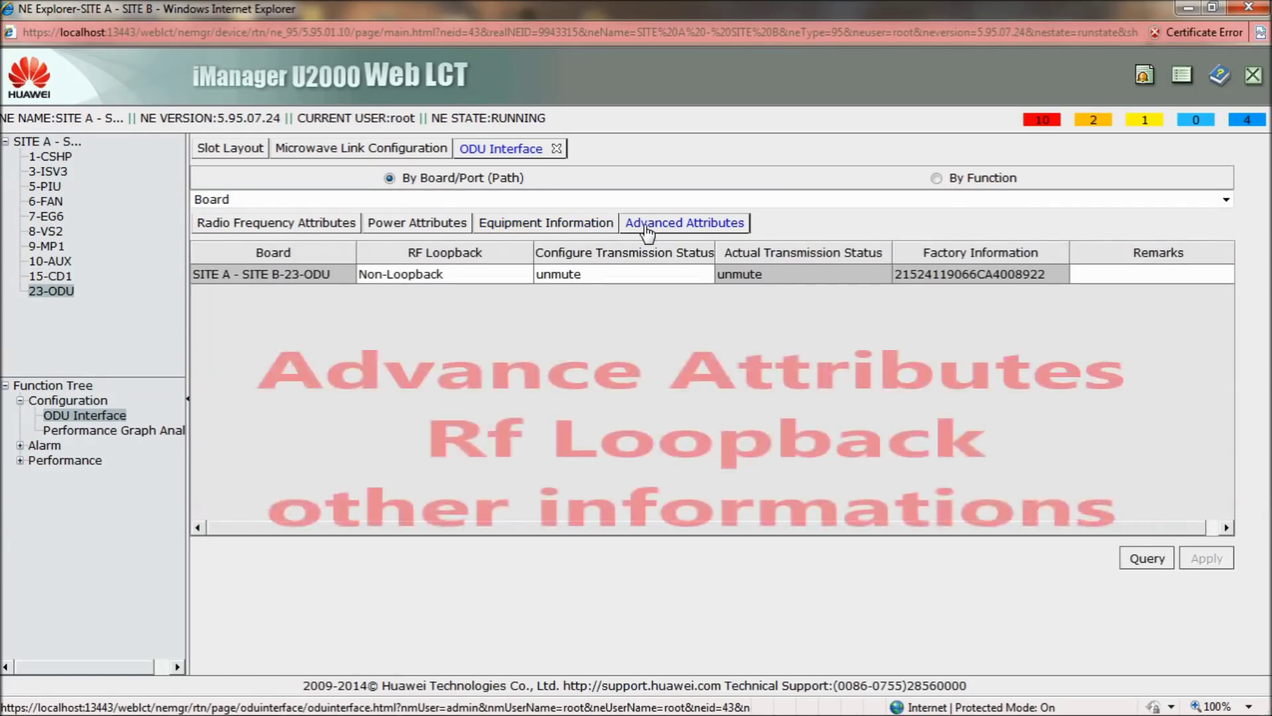
{"action": "left_click", "coordinate": [502, 279]}
{"action": "left_click", "coordinate": [502, 279]}
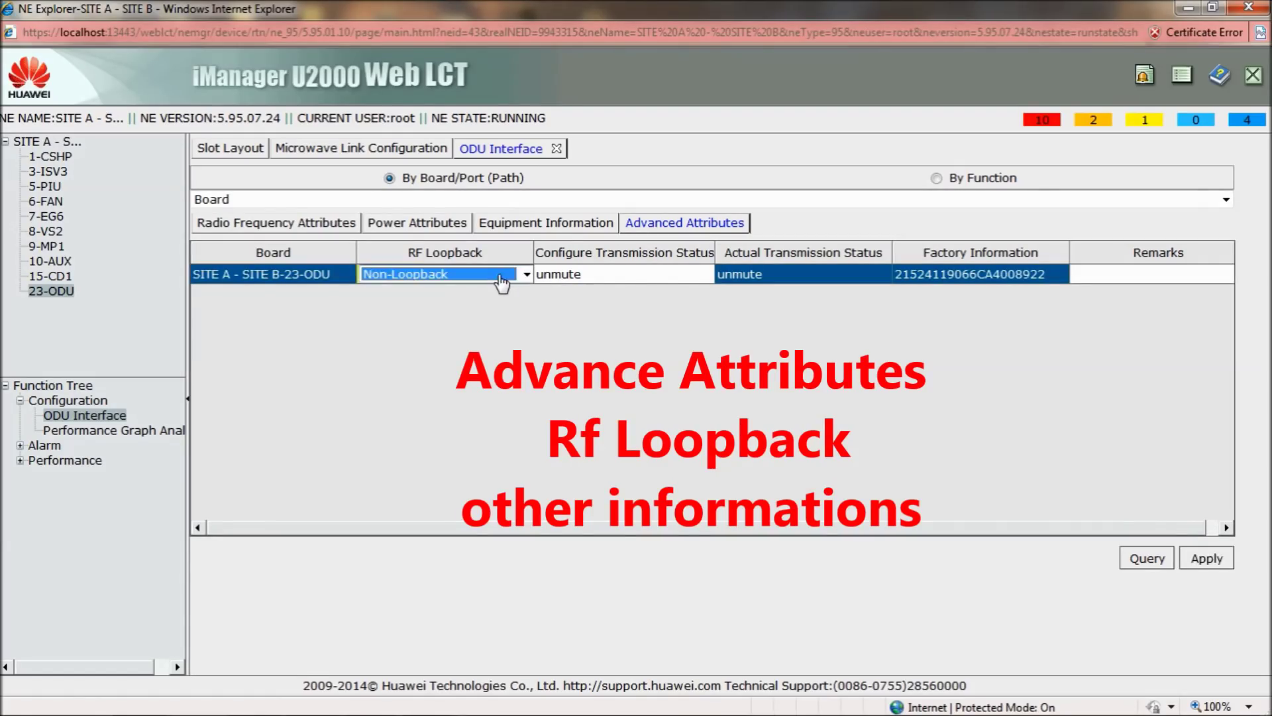
{"action": "left_click", "coordinate": [516, 281]}
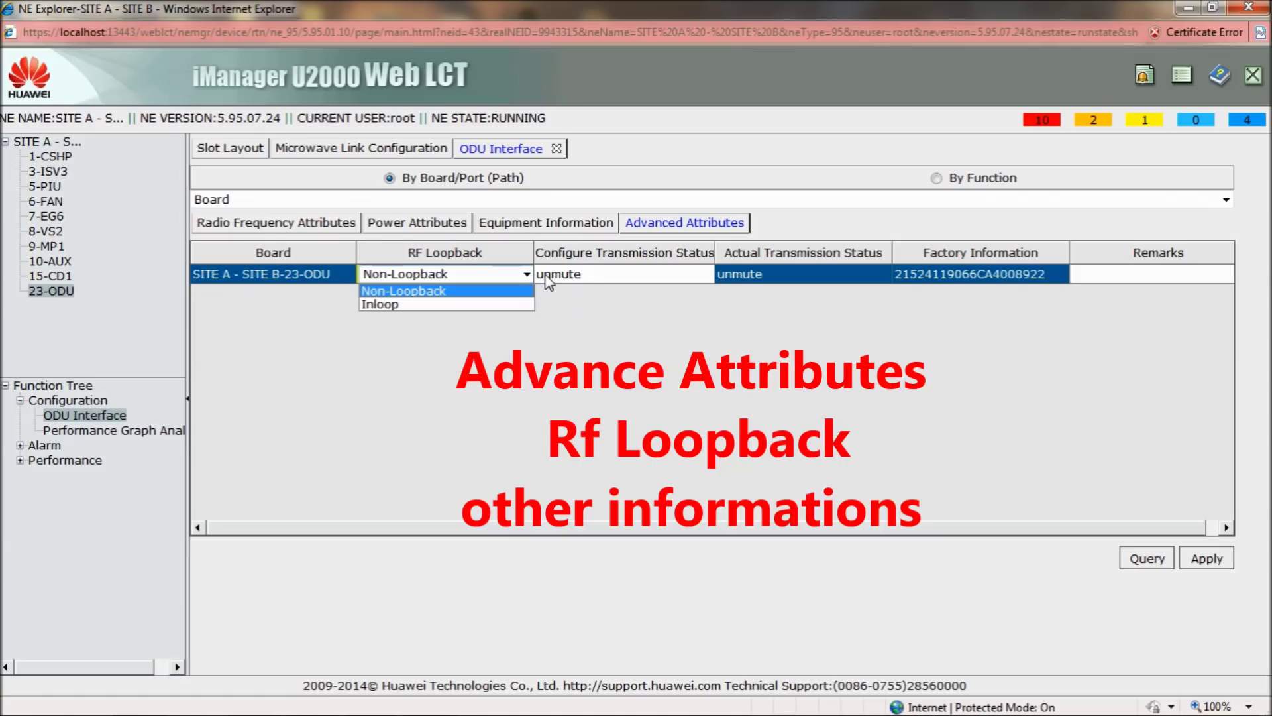
{"action": "left_click", "coordinate": [603, 341]}
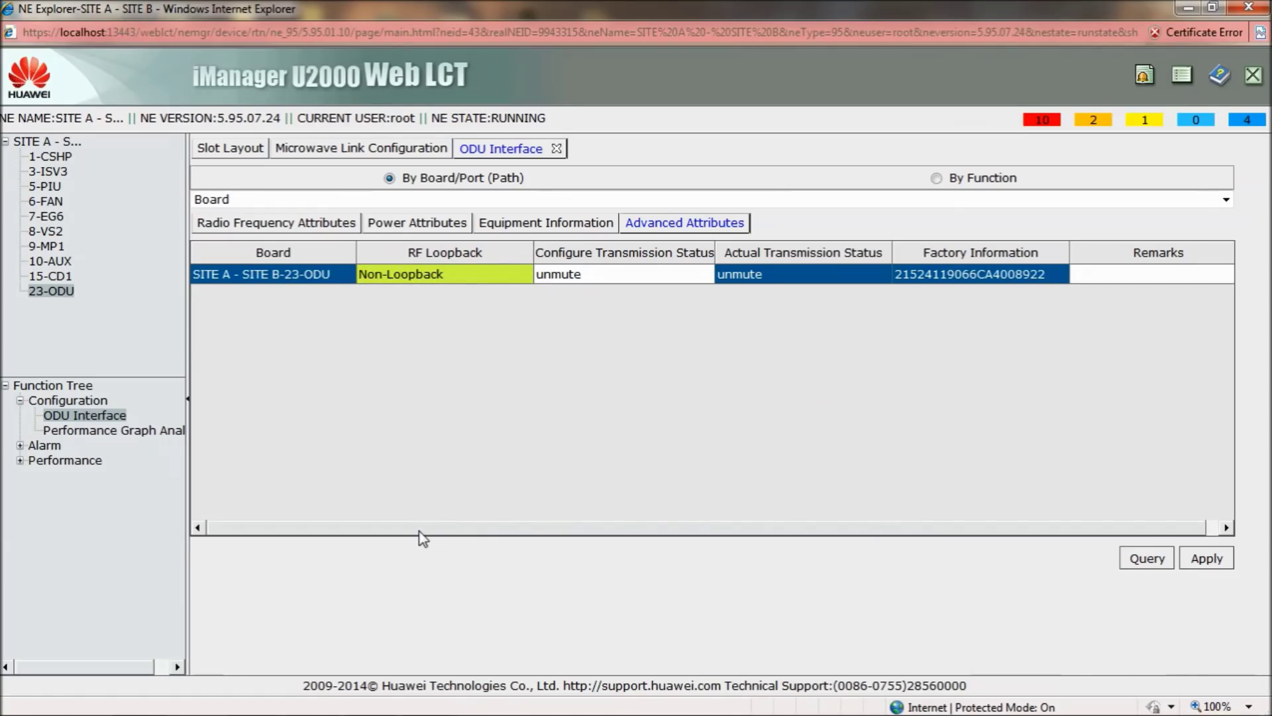
{"action": "left_click_drag", "start_coordinate": [419, 531], "coordinate": [537, 528]}
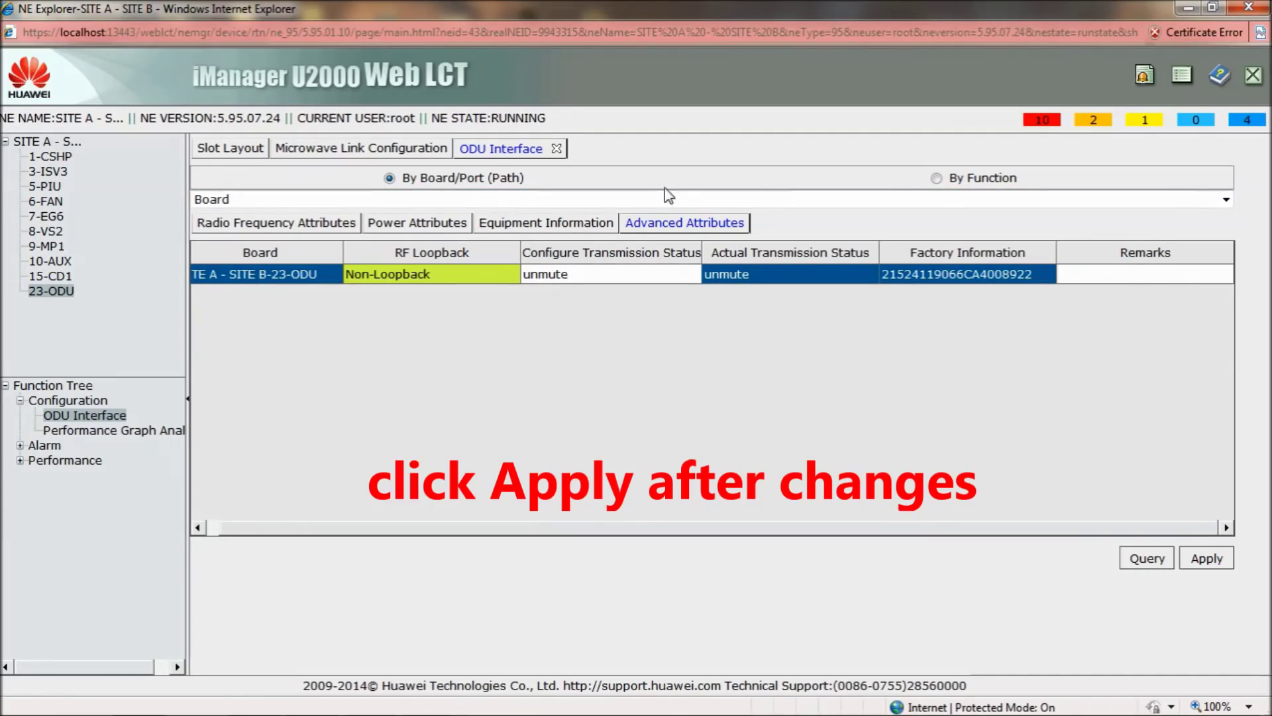
{"action": "left_click", "coordinate": [297, 149]}
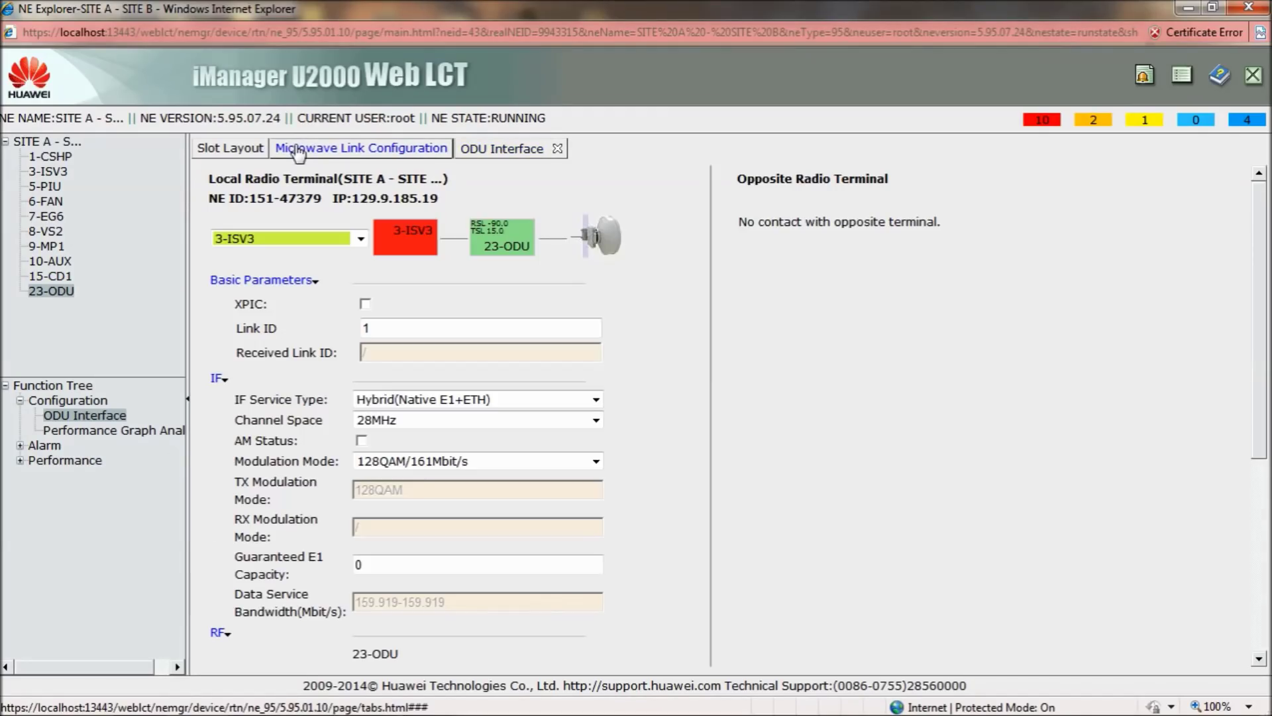
Select 23-ODU in the device tree, then the SITE A root node to show the slot layout
{"action": "left_click", "coordinate": [59, 294]}
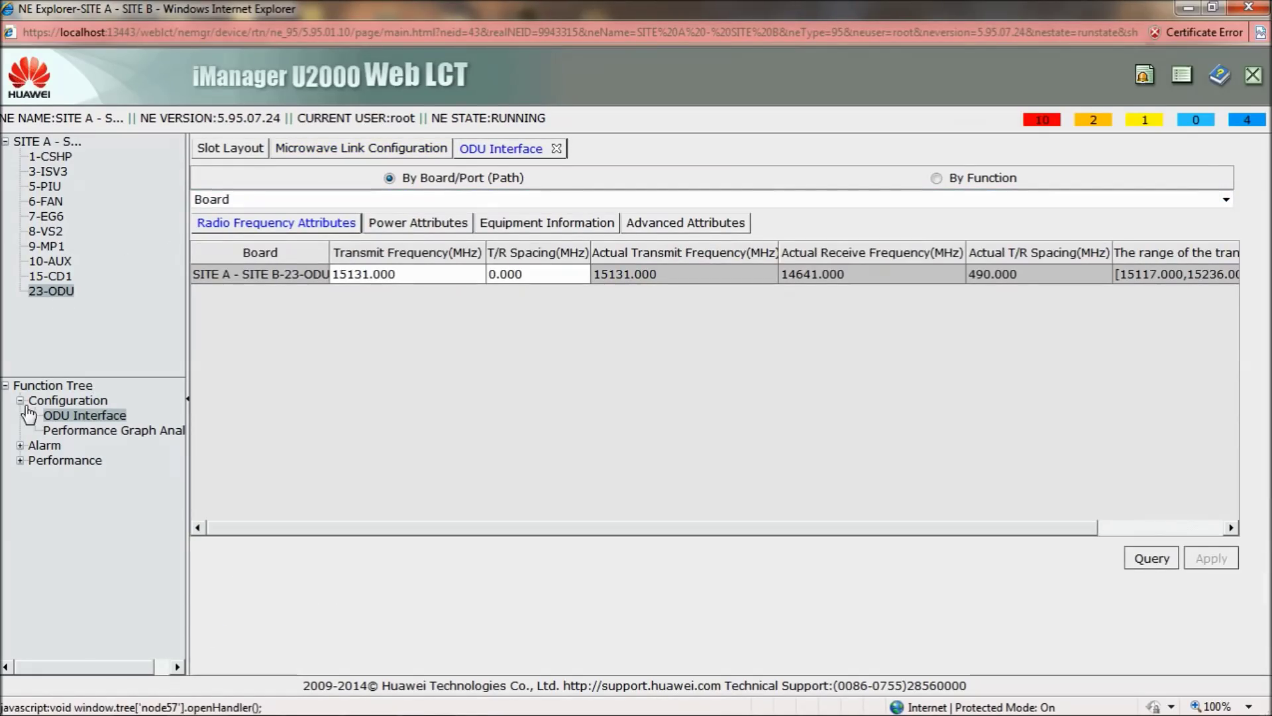
{"action": "left_click", "coordinate": [46, 141]}
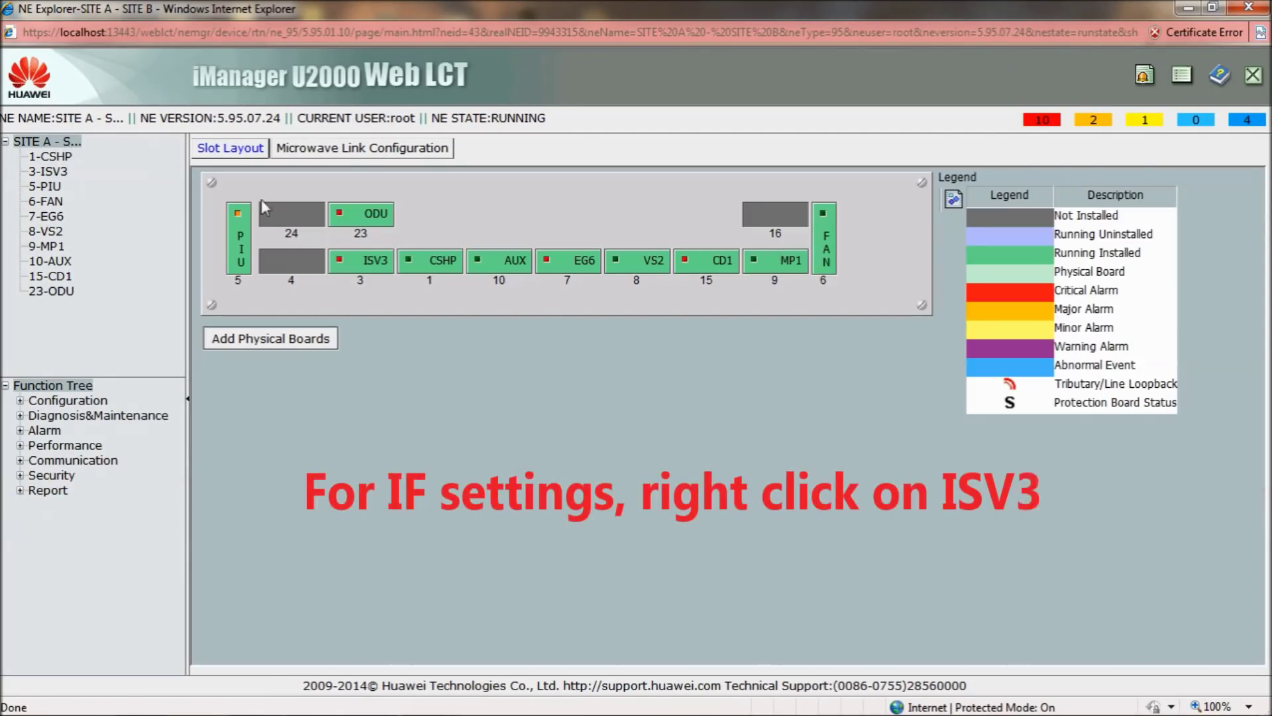
Open the 3-ISV3 board's IF Interface settings and set IF channel bandwidth to 28MHz
{"action": "right_click", "coordinate": [363, 265]}
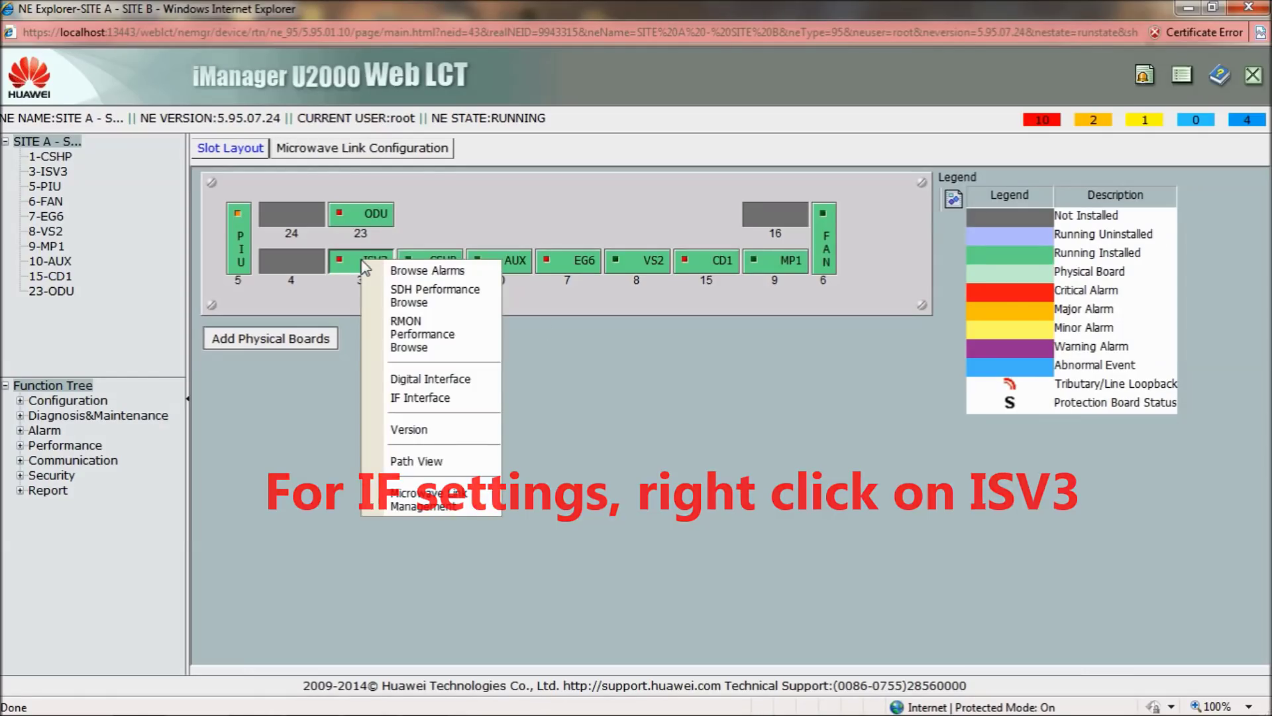
{"action": "left_click", "coordinate": [439, 400]}
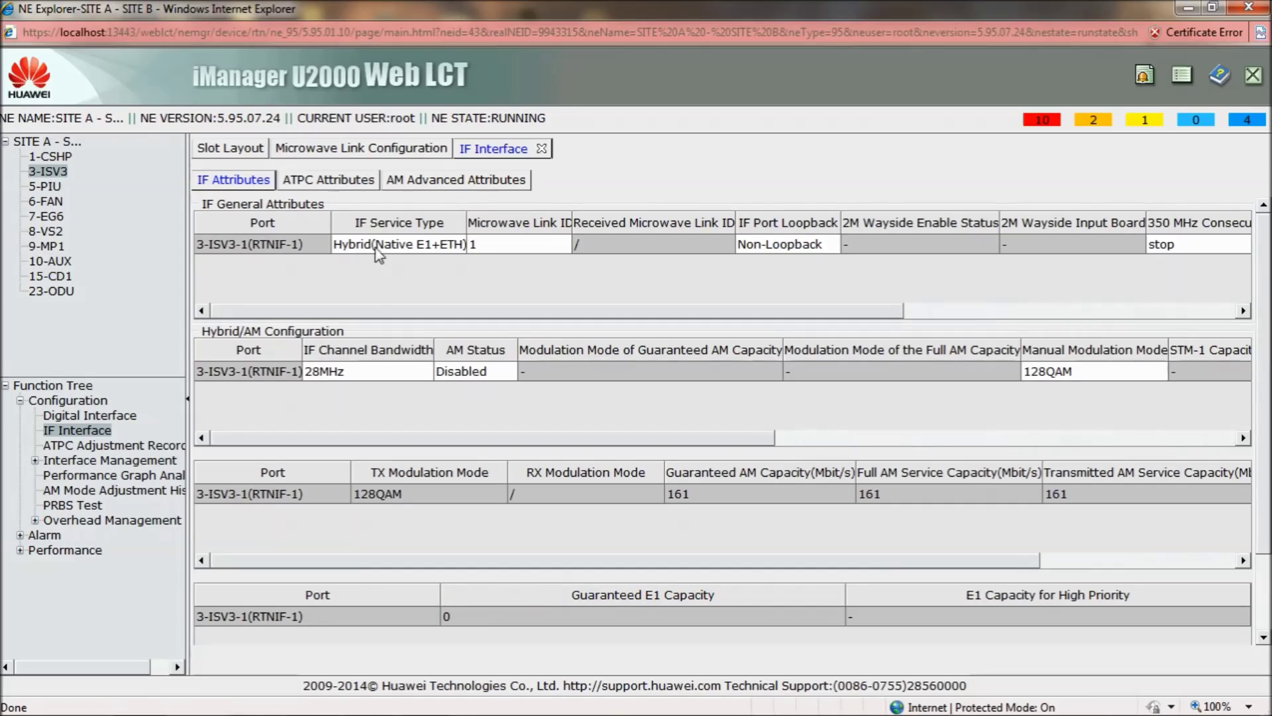
{"action": "left_click", "coordinate": [362, 377]}
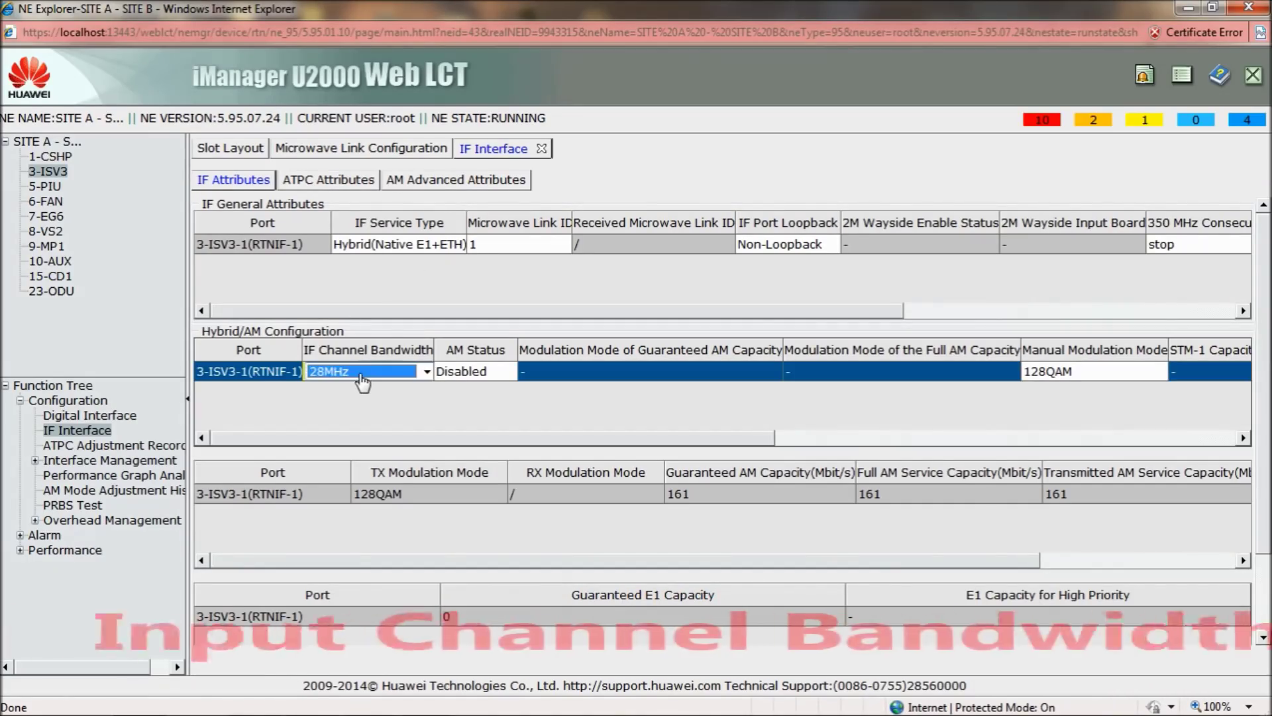
{"action": "left_click", "coordinate": [426, 373]}
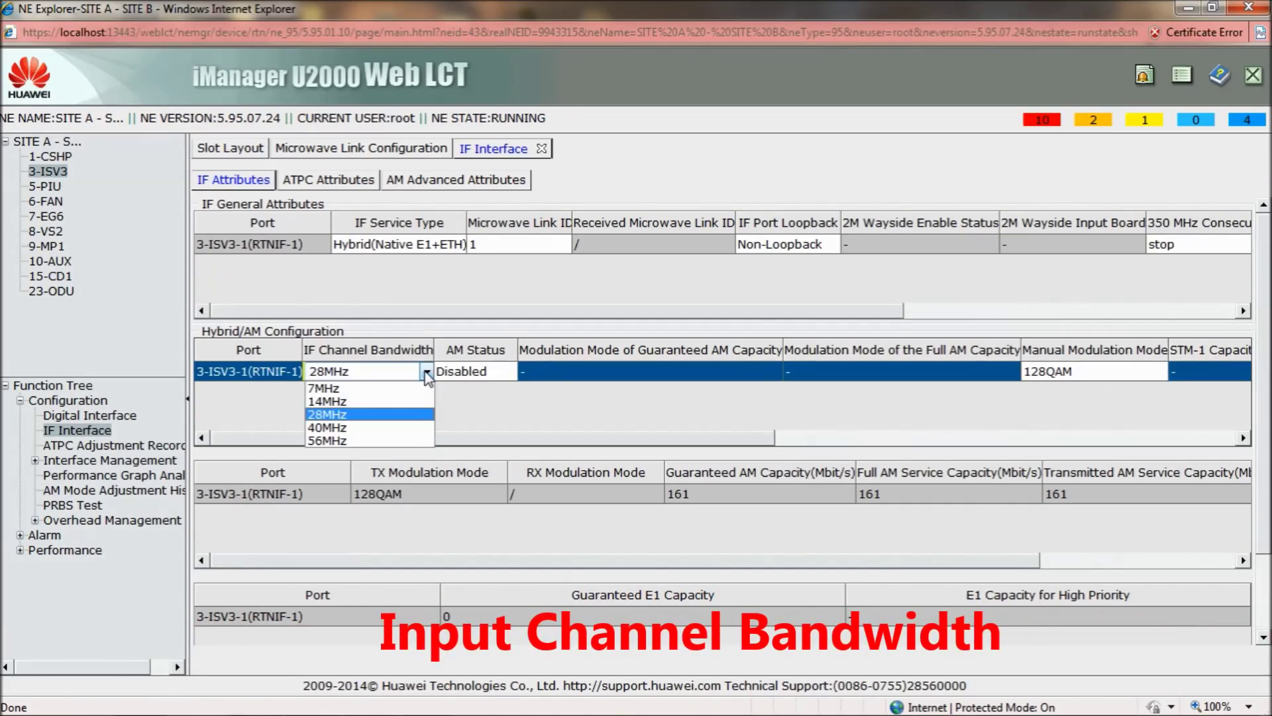
{"action": "left_click", "coordinate": [326, 414]}
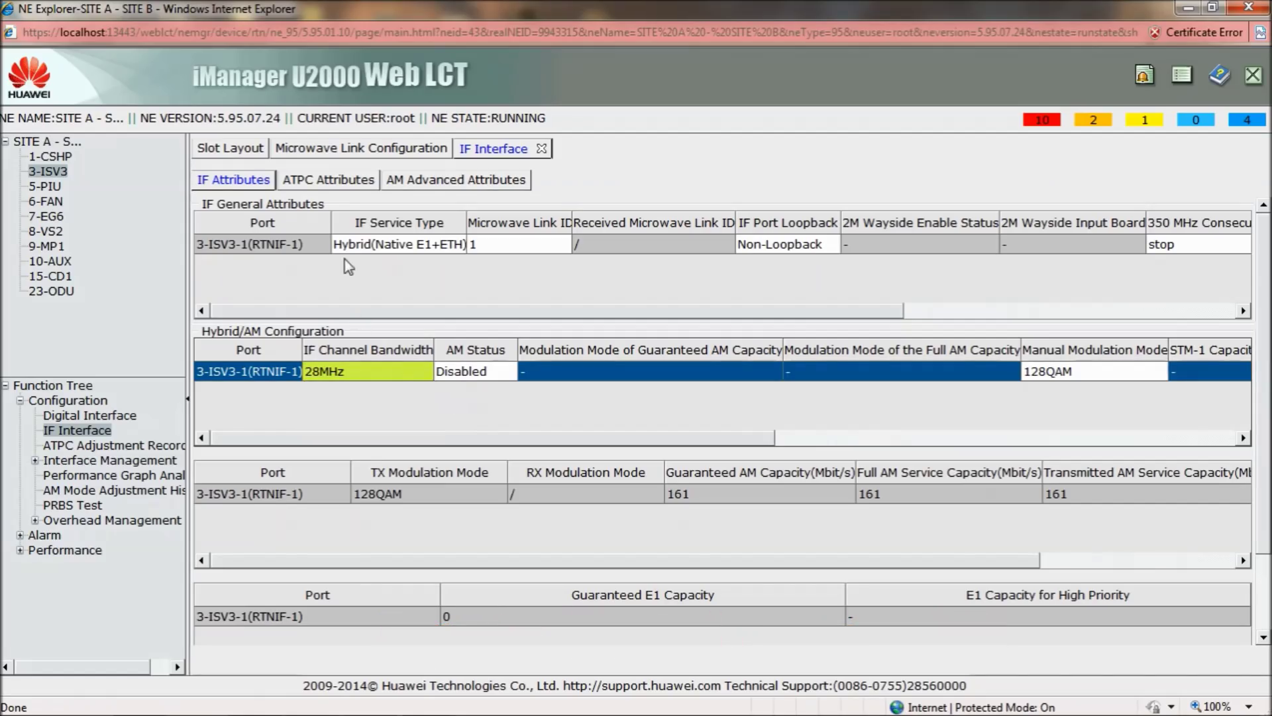
{"action": "left_click_drag", "start_coordinate": [622, 439], "coordinate": [874, 443]}
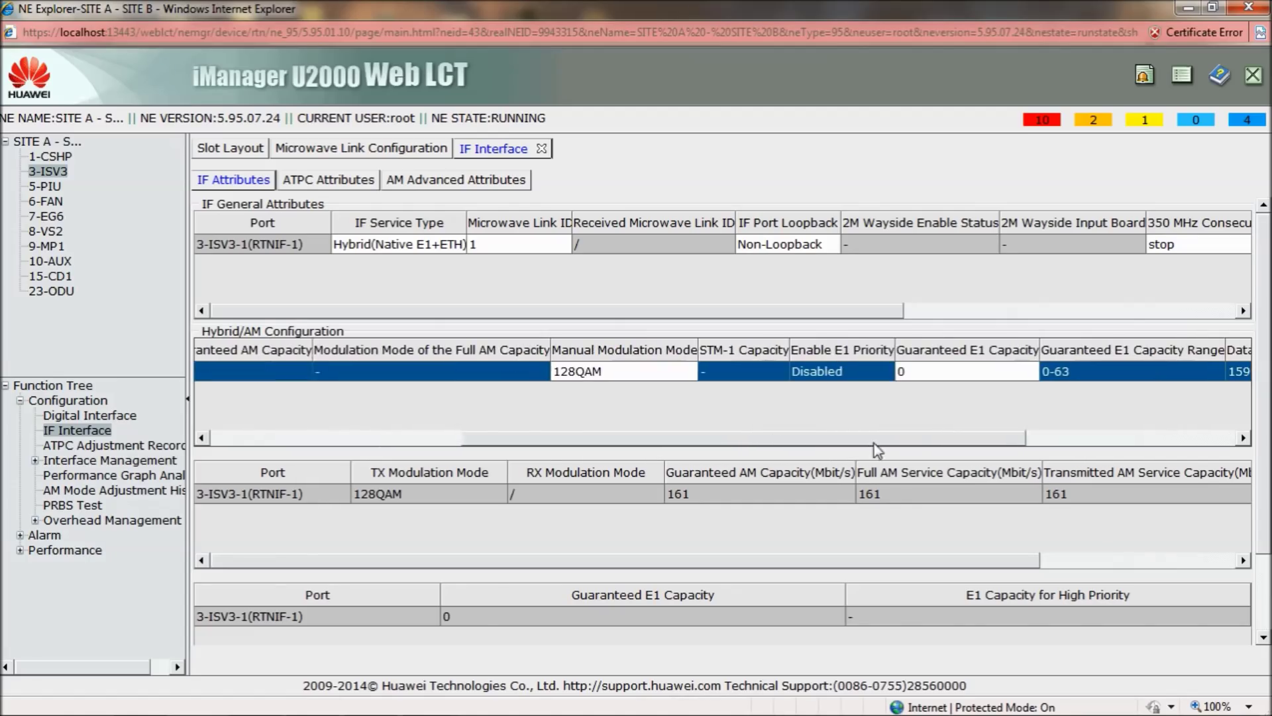
Set the manual modulation mode to 128QAM and reload the 3-ISV3 IF settings
{"action": "left_click", "coordinate": [669, 371]}
{"action": "left_click", "coordinate": [687, 372]}
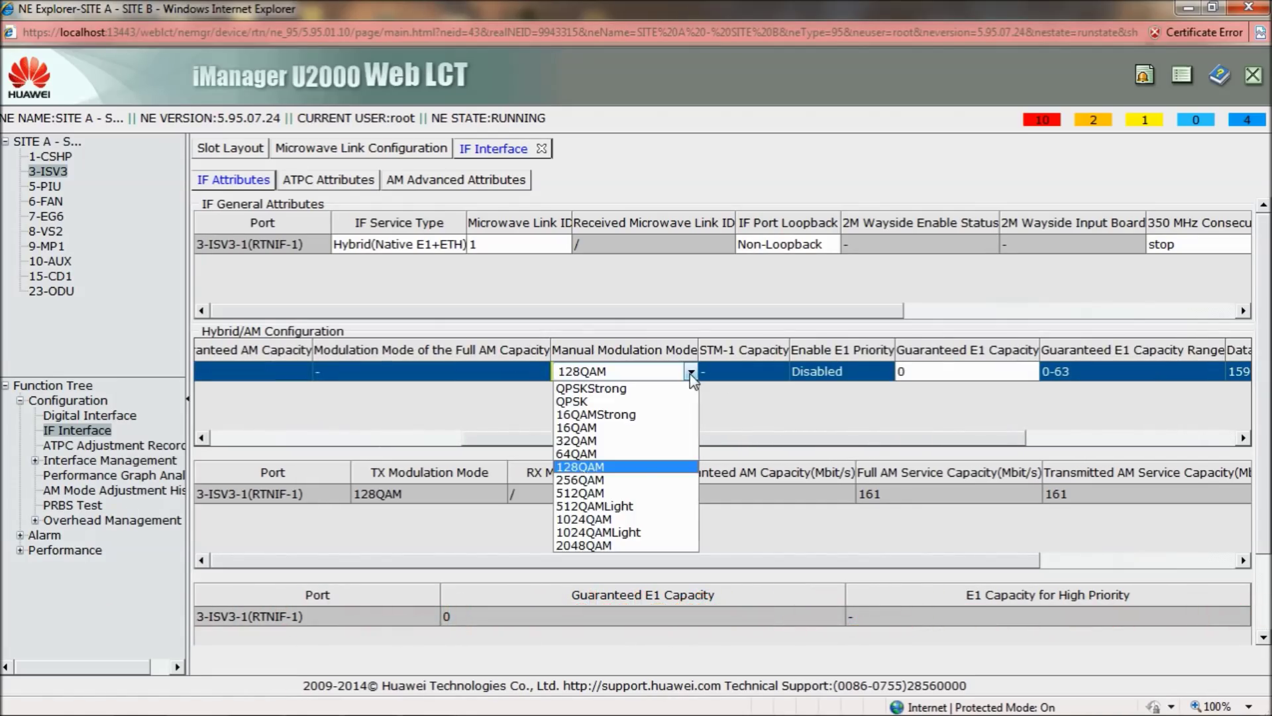
{"action": "left_click", "coordinate": [730, 396]}
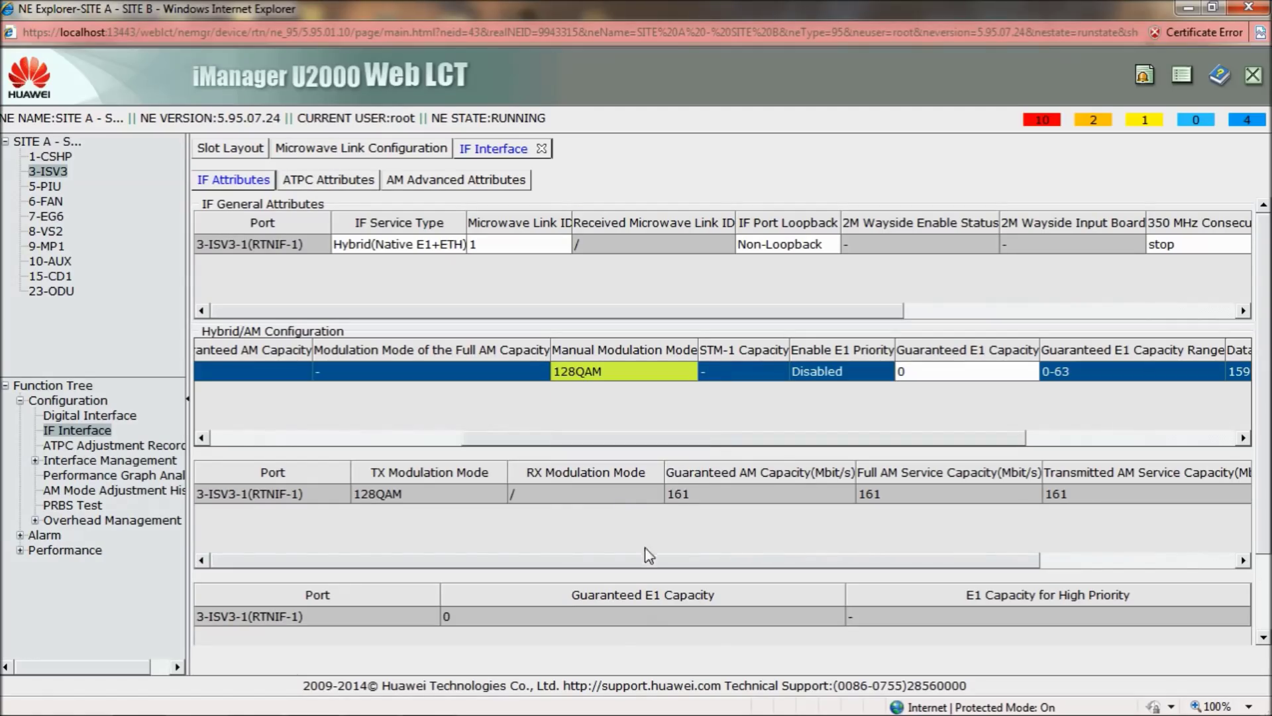
{"action": "left_click_drag", "start_coordinate": [644, 561], "coordinate": [895, 560]}
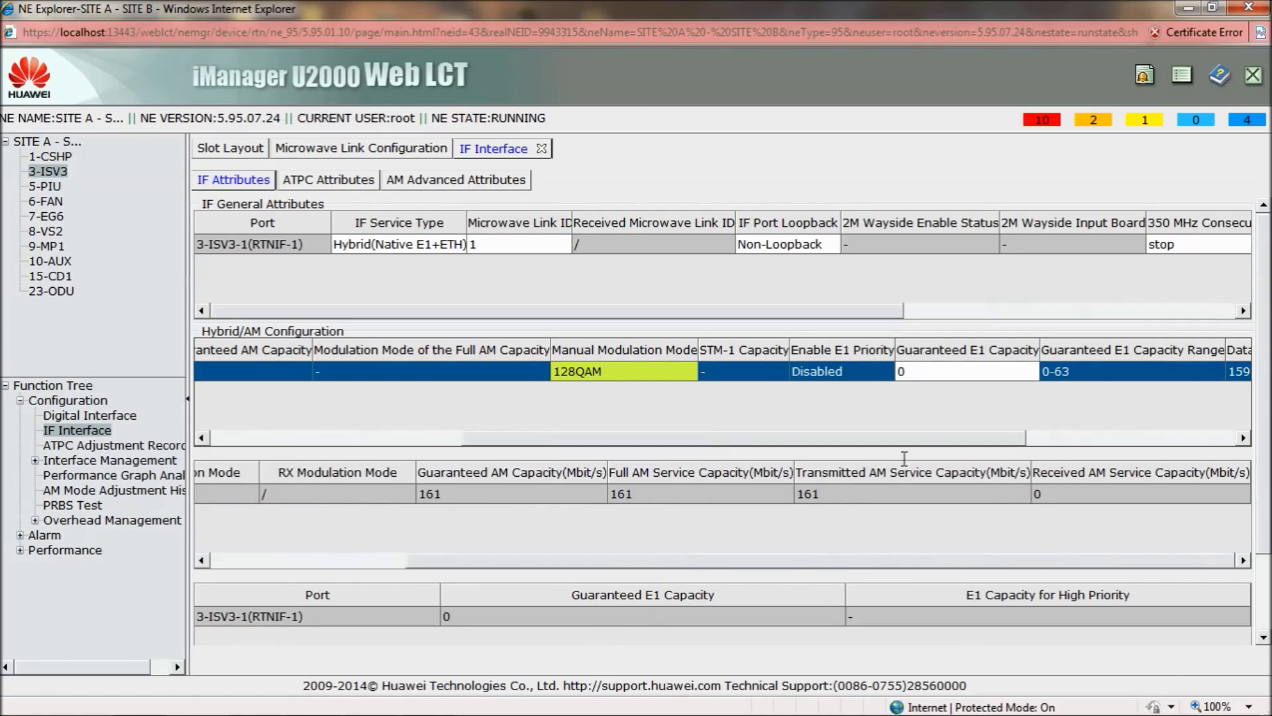
{"action": "left_click_drag", "start_coordinate": [890, 438], "coordinate": [990, 440]}
{"action": "left_click_drag", "start_coordinate": [990, 496], "coordinate": [605, 543]}
{"action": "left_click_drag", "start_coordinate": [494, 563], "coordinate": [262, 562]}
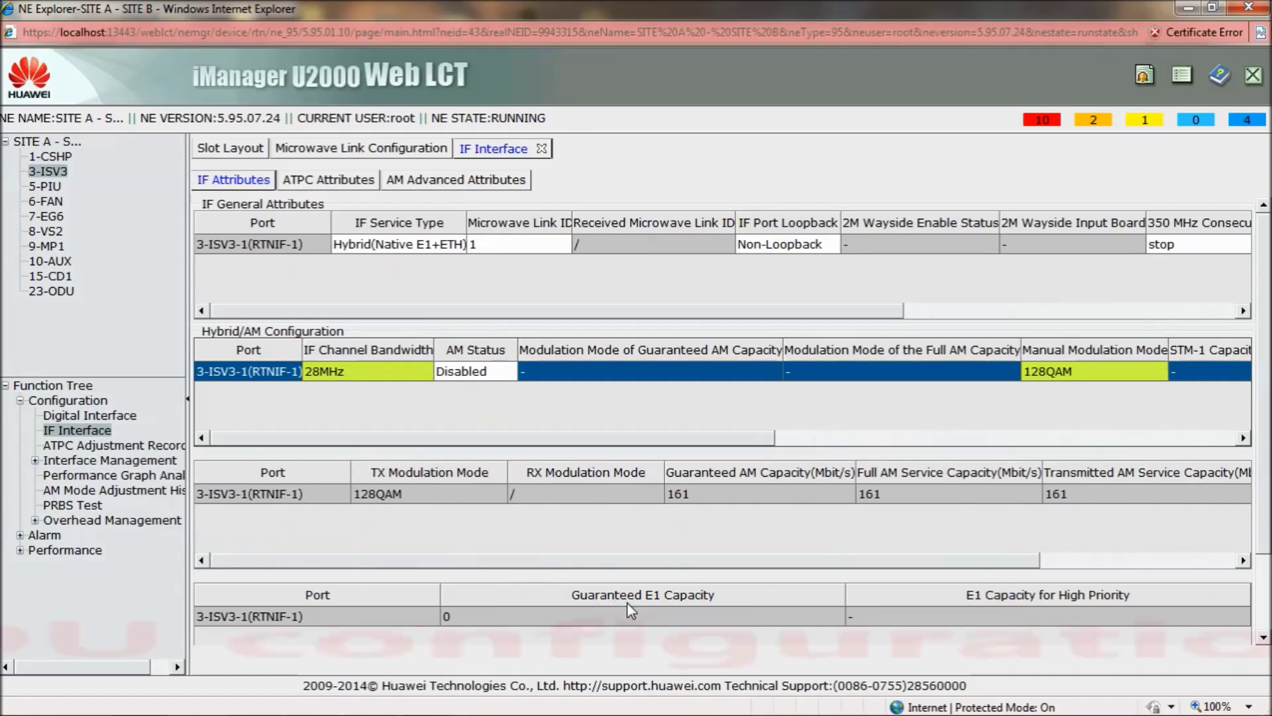
{"action": "left_click", "coordinate": [53, 174]}
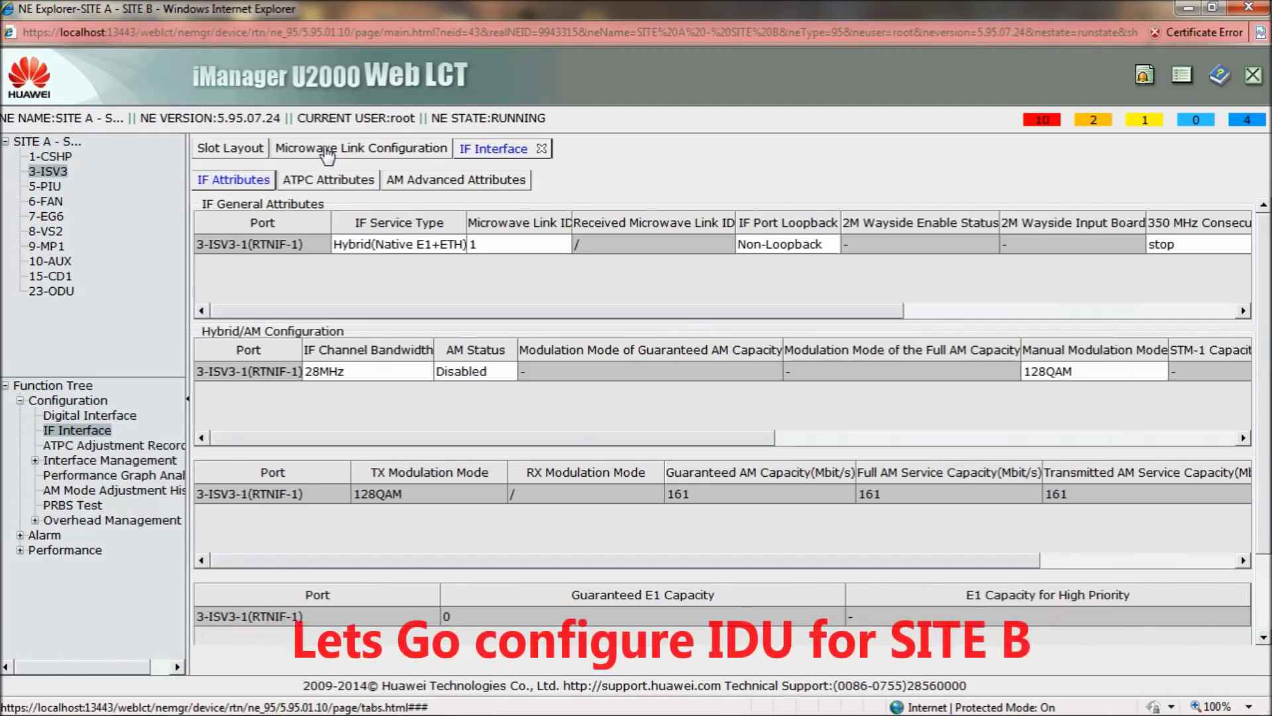
Check SITE A's Microwave Link Configuration and Slot Layout tabs before leaving the NE Explorer
{"action": "left_click", "coordinate": [327, 151]}
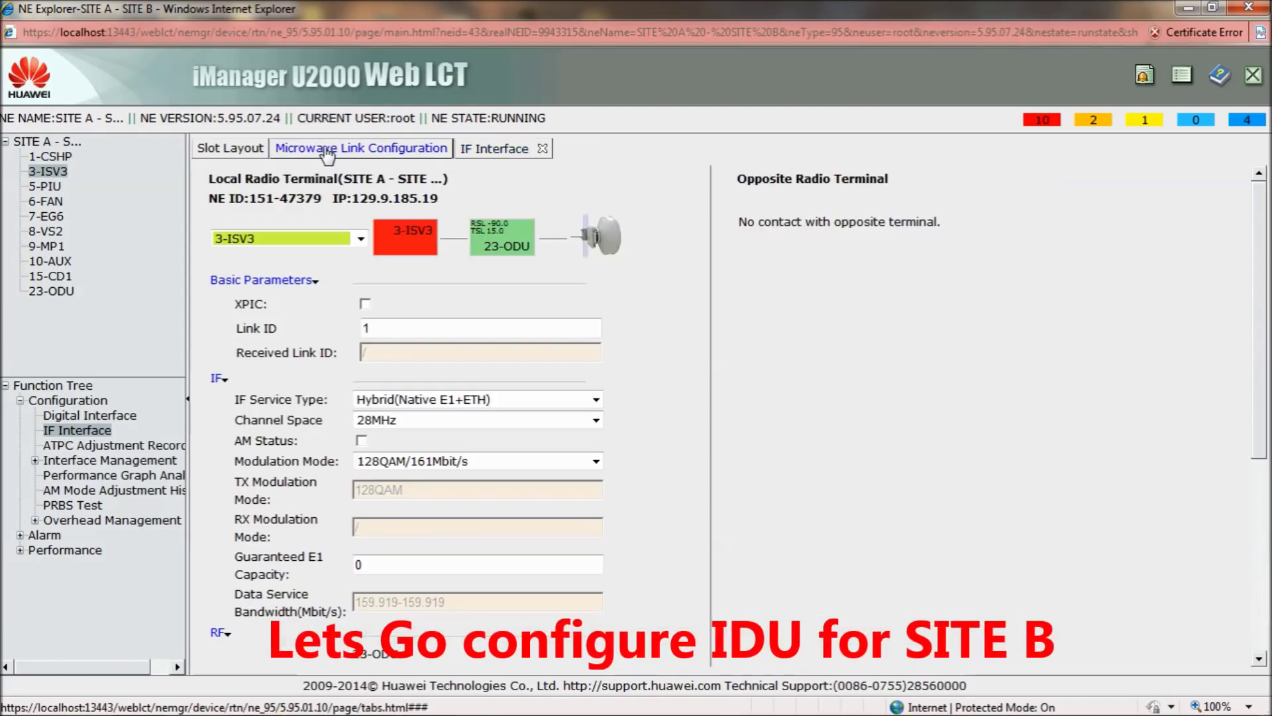
{"action": "left_click", "coordinate": [240, 159]}
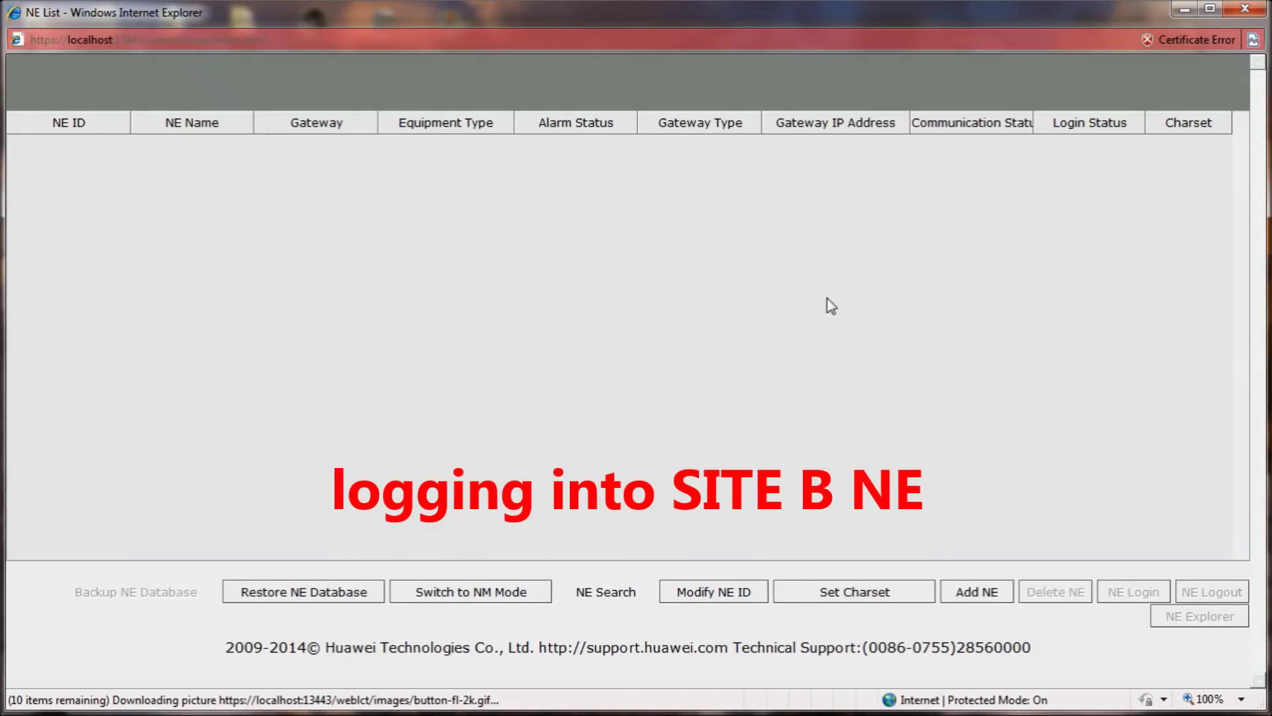
Search for the Site B NE using local IP 129.9.0.12, log in with the root password, and maximize its explorer
{"action": "left_click", "coordinate": [642, 591]}
{"action": "left_click", "coordinate": [667, 603]}
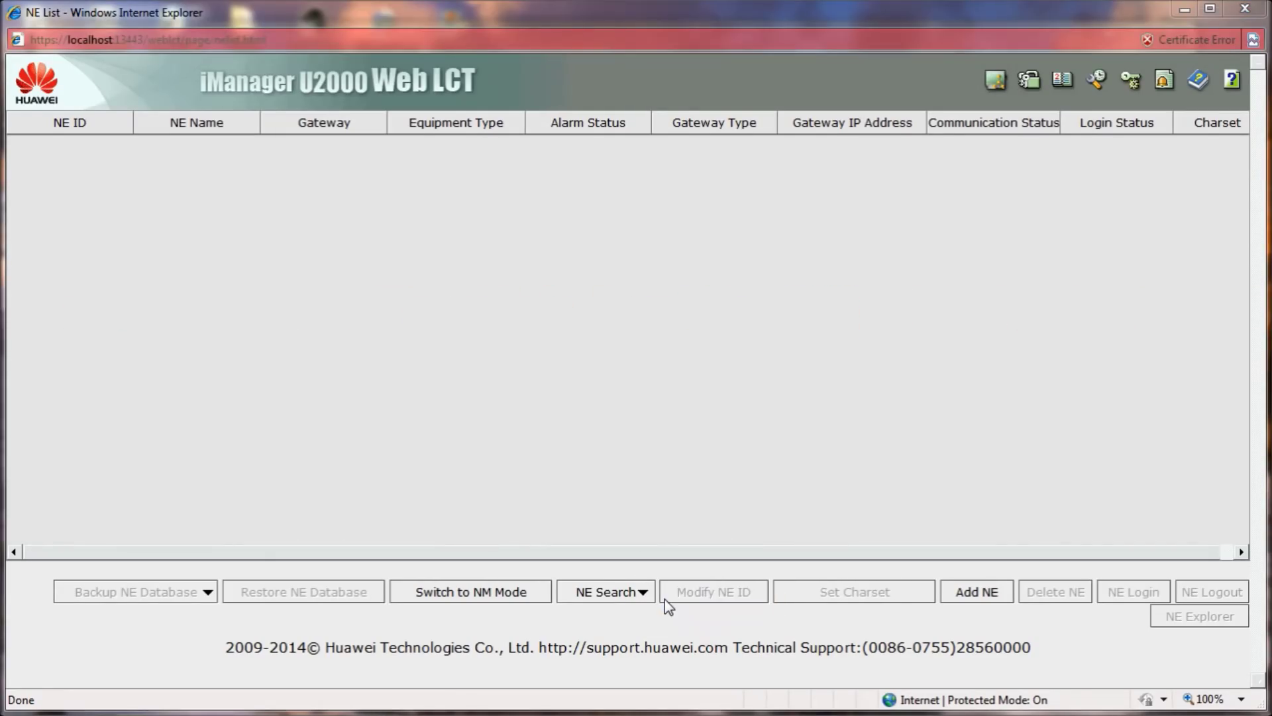
{"action": "left_click", "coordinate": [659, 409]}
{"action": "left_click", "coordinate": [660, 438]}
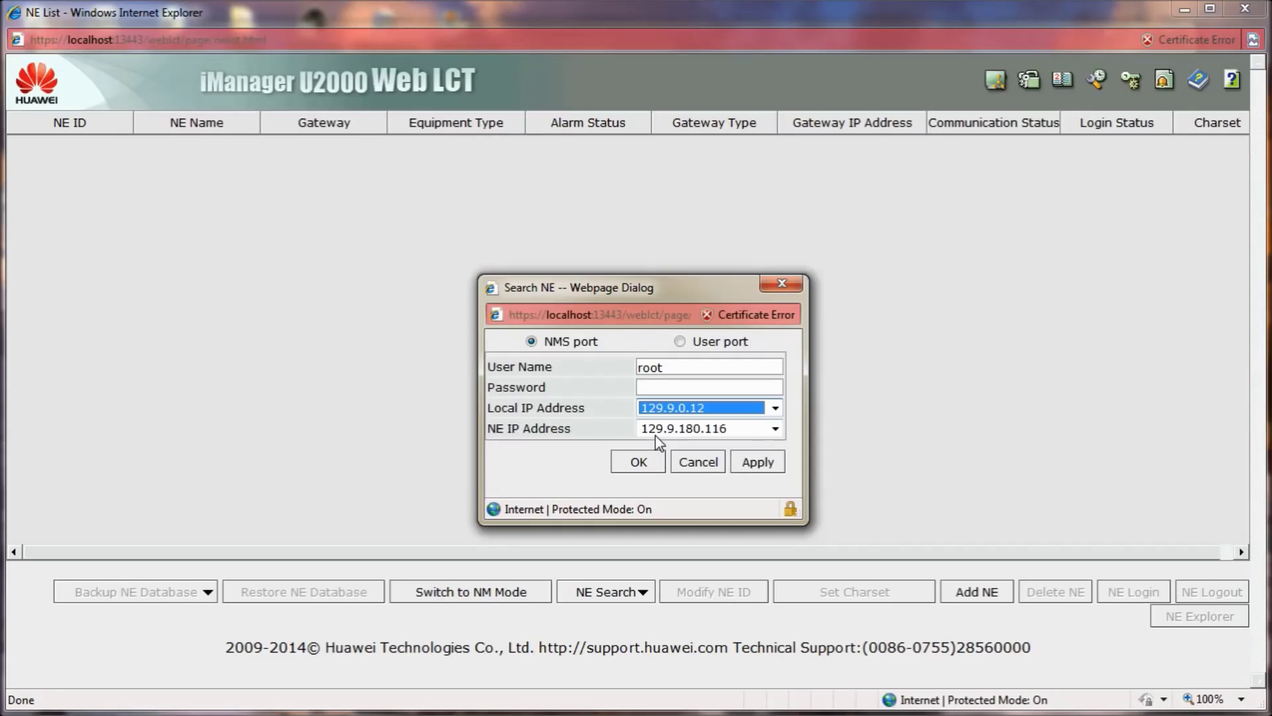
{"action": "left_click", "coordinate": [658, 389]}
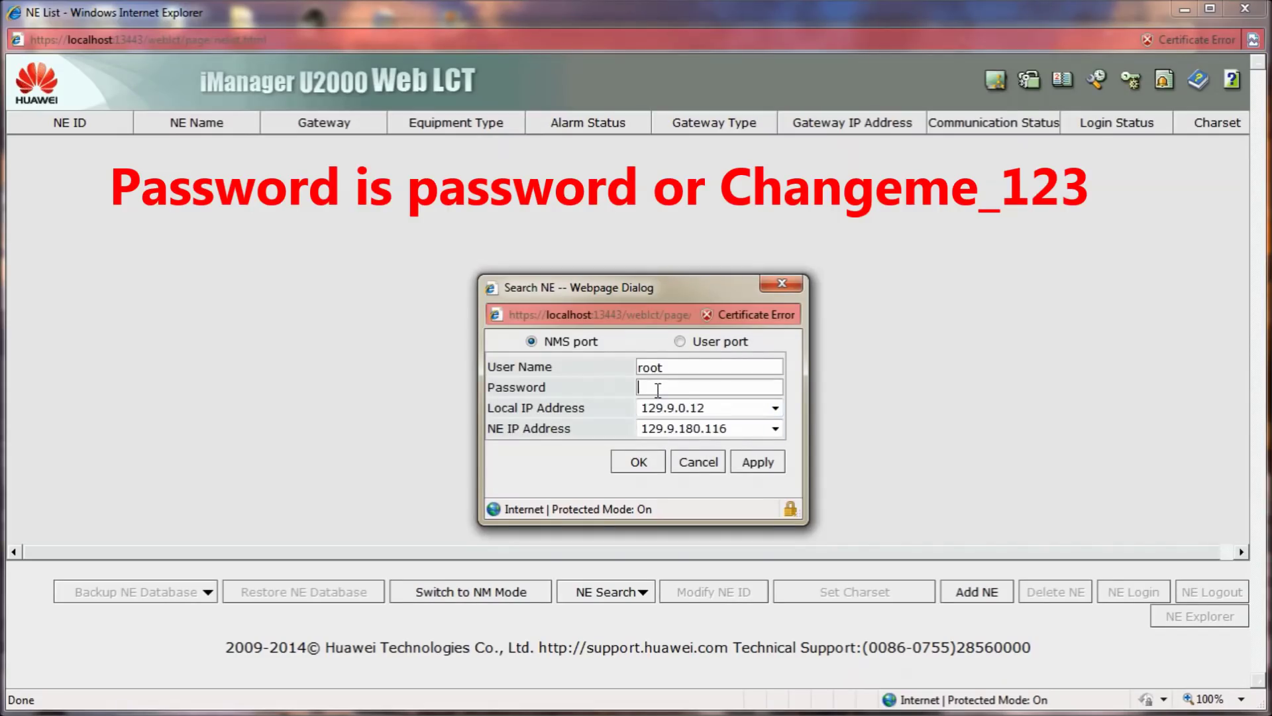
{"action": "type", "text": "pass"}
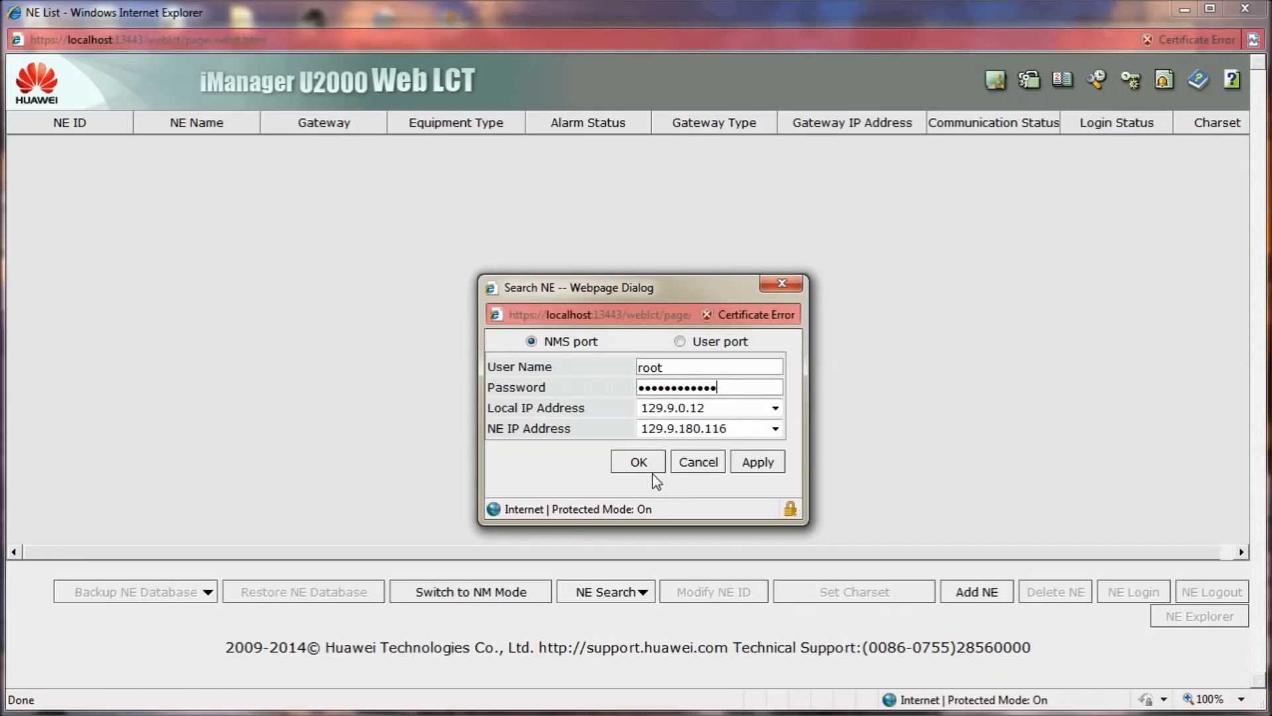
{"action": "left_click", "coordinate": [638, 462]}
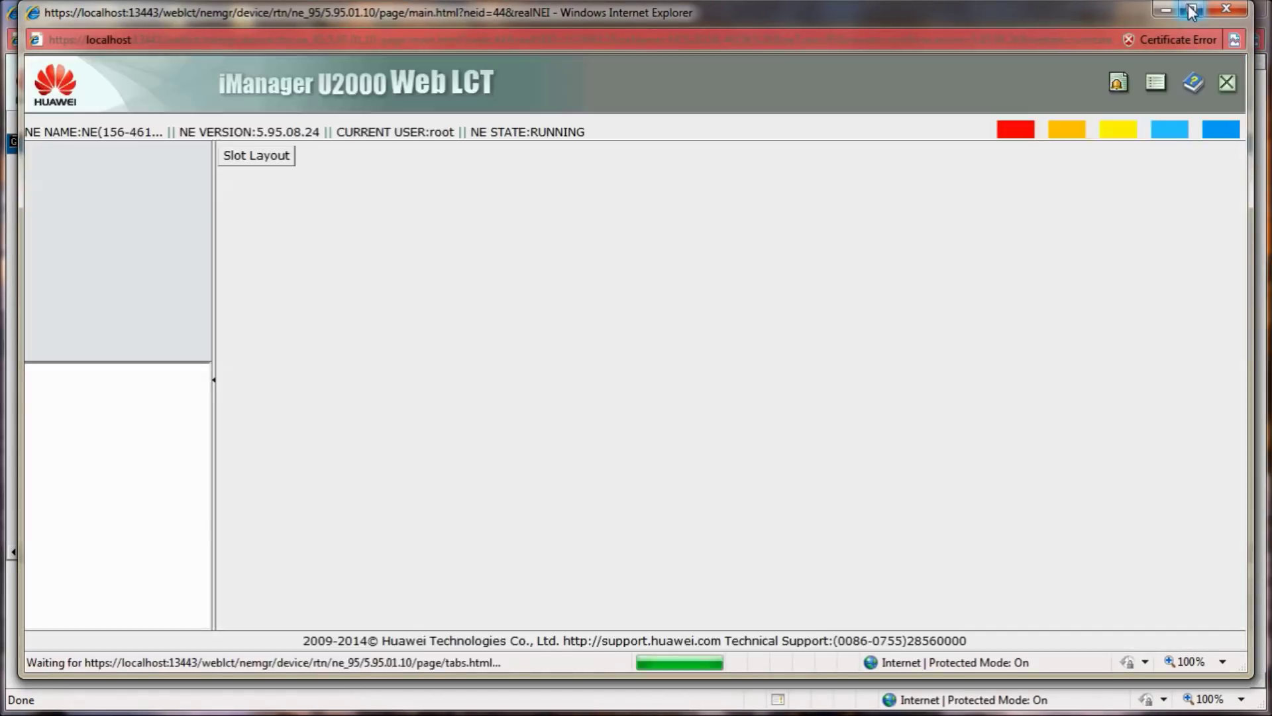
{"action": "left_click", "coordinate": [1191, 11]}
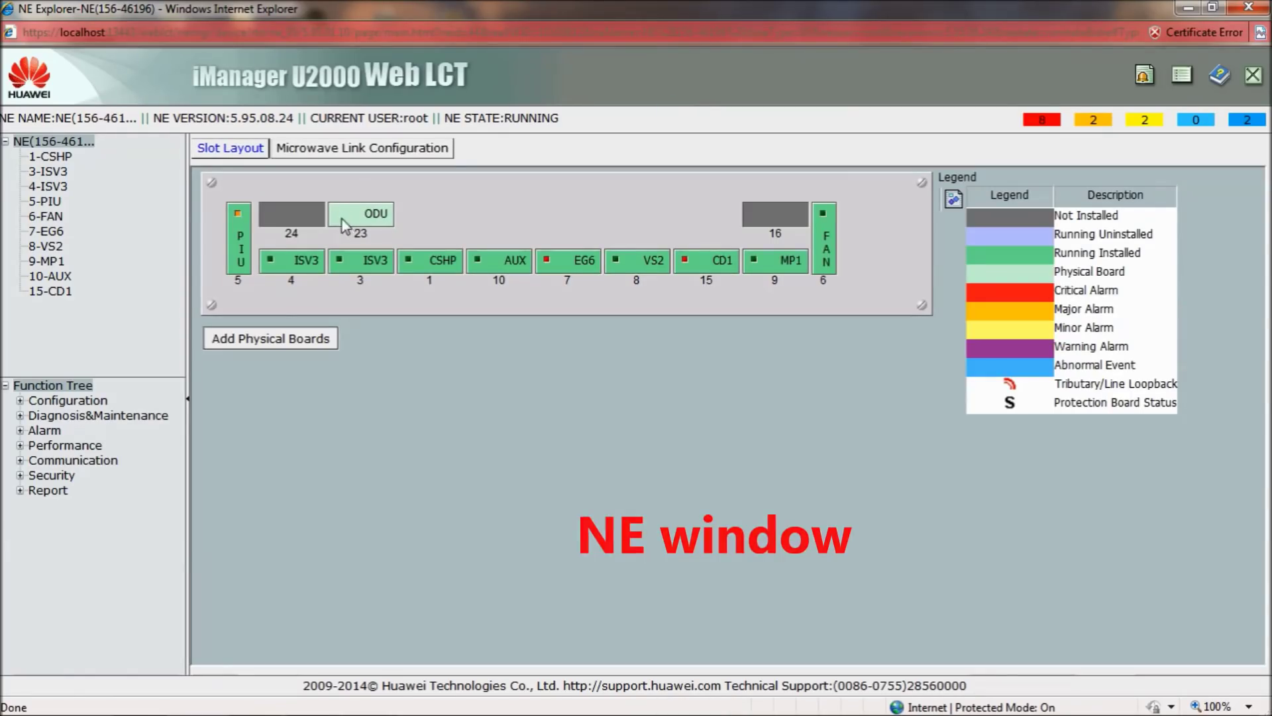
Show the Site B NE's attributes: OptiX RTN 905, ID 46196, named NE(156-46196)
{"action": "left_click", "coordinate": [21, 400]}
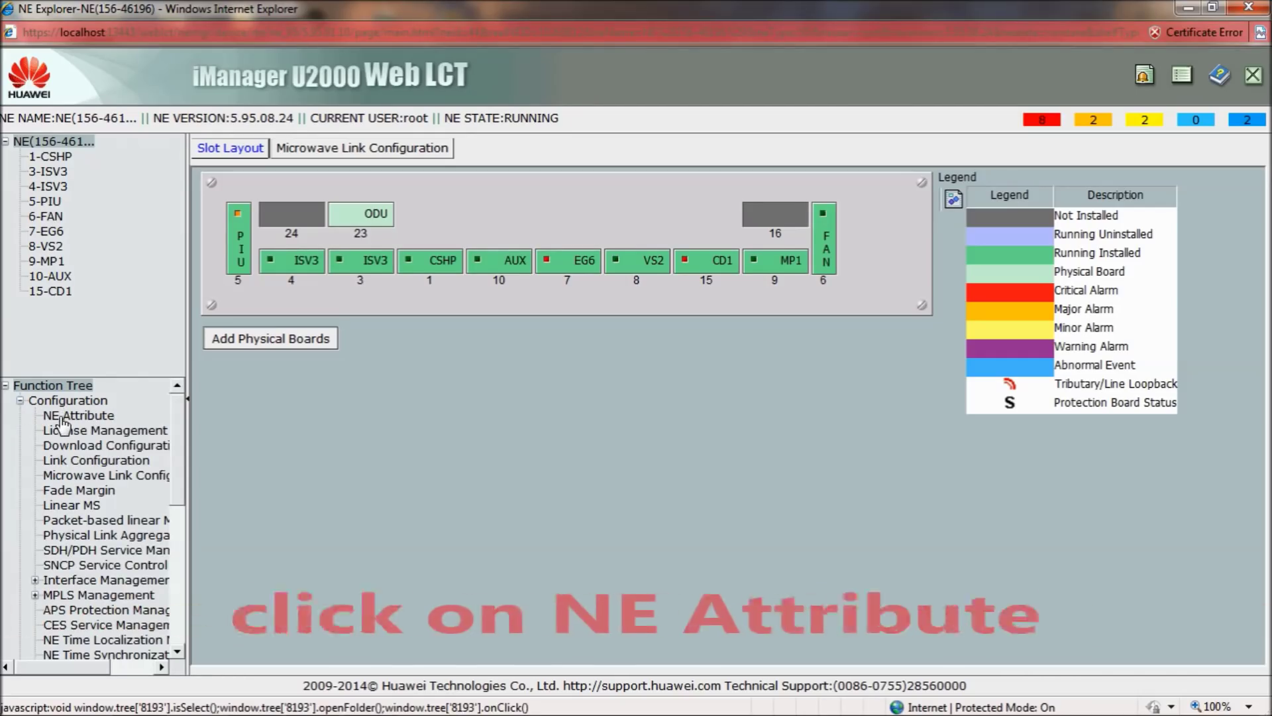
{"action": "left_click", "coordinate": [64, 415]}
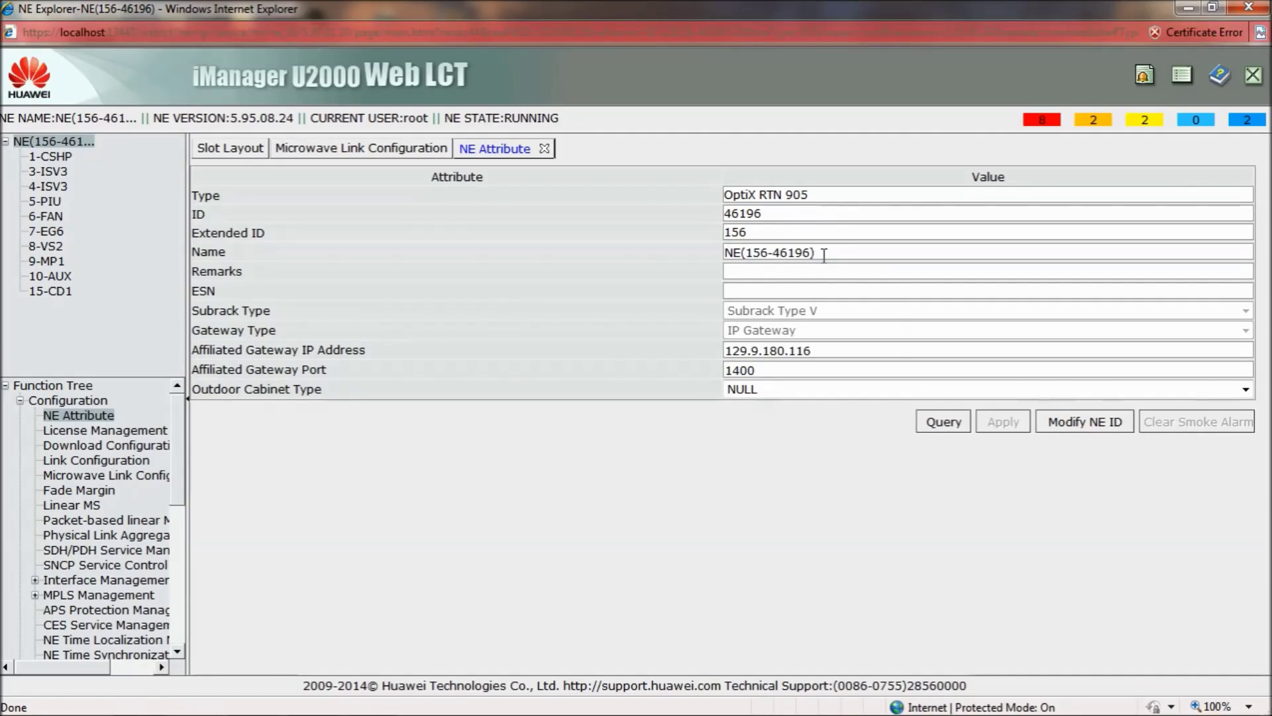
Rename the NE to 'SITE B - SITE A' and apply the change
{"action": "key", "text": "BackSpace"}
{"action": "key", "text": "BackSpace"}
{"action": "key", "text": "BackSpace"}
{"action": "key", "text": "BackSpace"}
{"action": "key", "text": "BackSpace"}
{"action": "key", "text": "BackSpace"}
{"action": "key", "text": "BackSpace"}
{"action": "key", "text": "BackSpace"}
{"action": "key", "text": "BackSpace"}
{"action": "key", "text": "BackSpace"}
{"action": "key", "text": "BackSpace"}
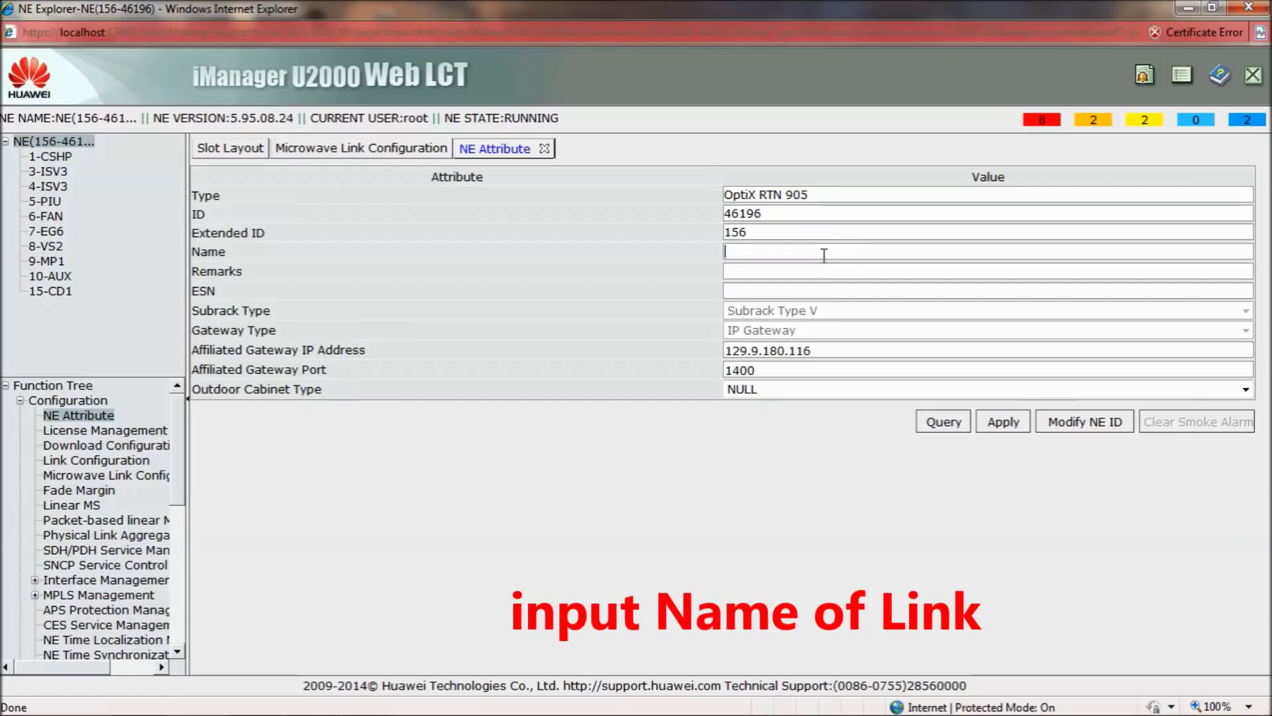
{"action": "type", "text": "SITE B - "}
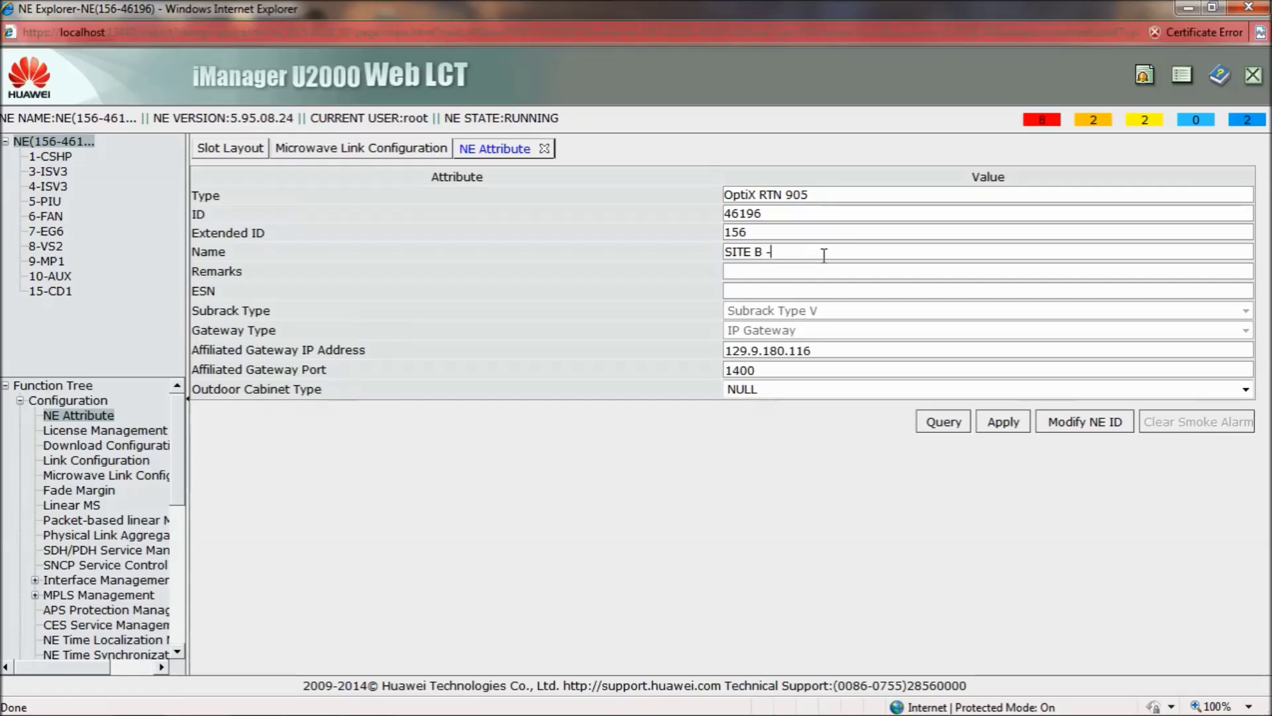
{"action": "type", "text": "SITE"}
{"action": "left_click", "coordinate": [1001, 422]}
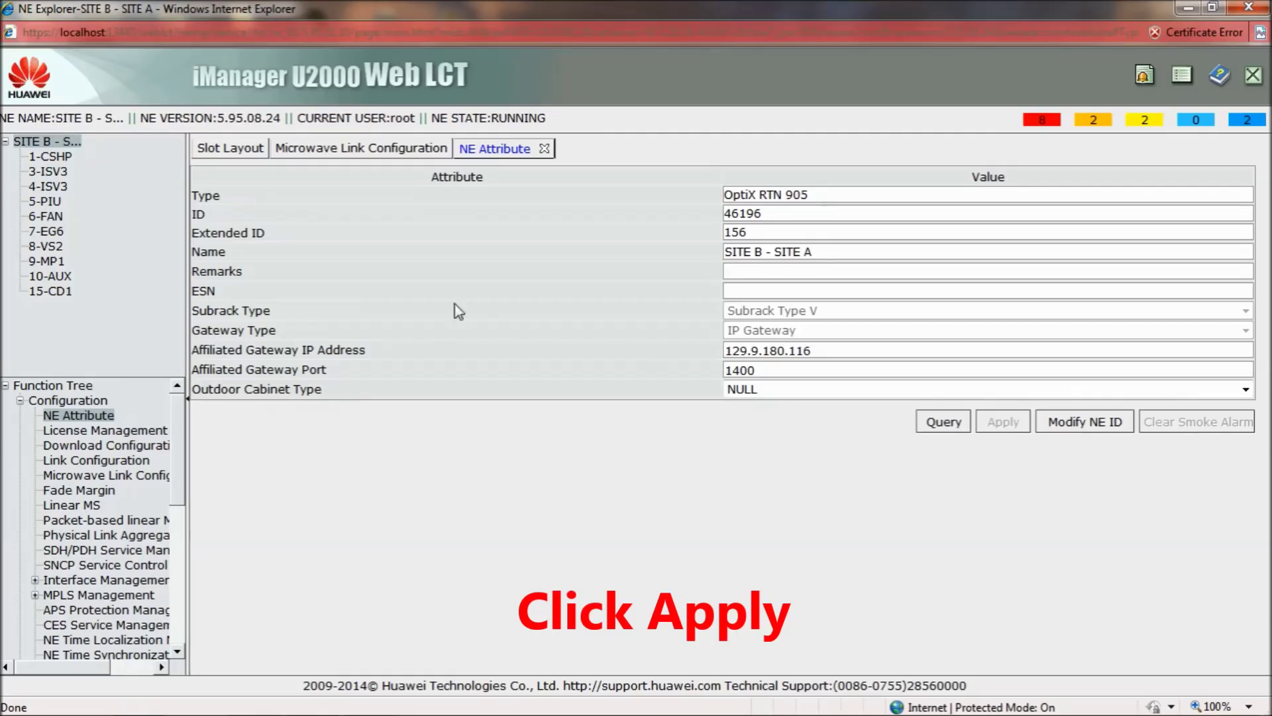
Close the NE Attribute tab and bring up the ODU slot's options in Slot Layout
{"action": "left_click", "coordinate": [545, 150]}
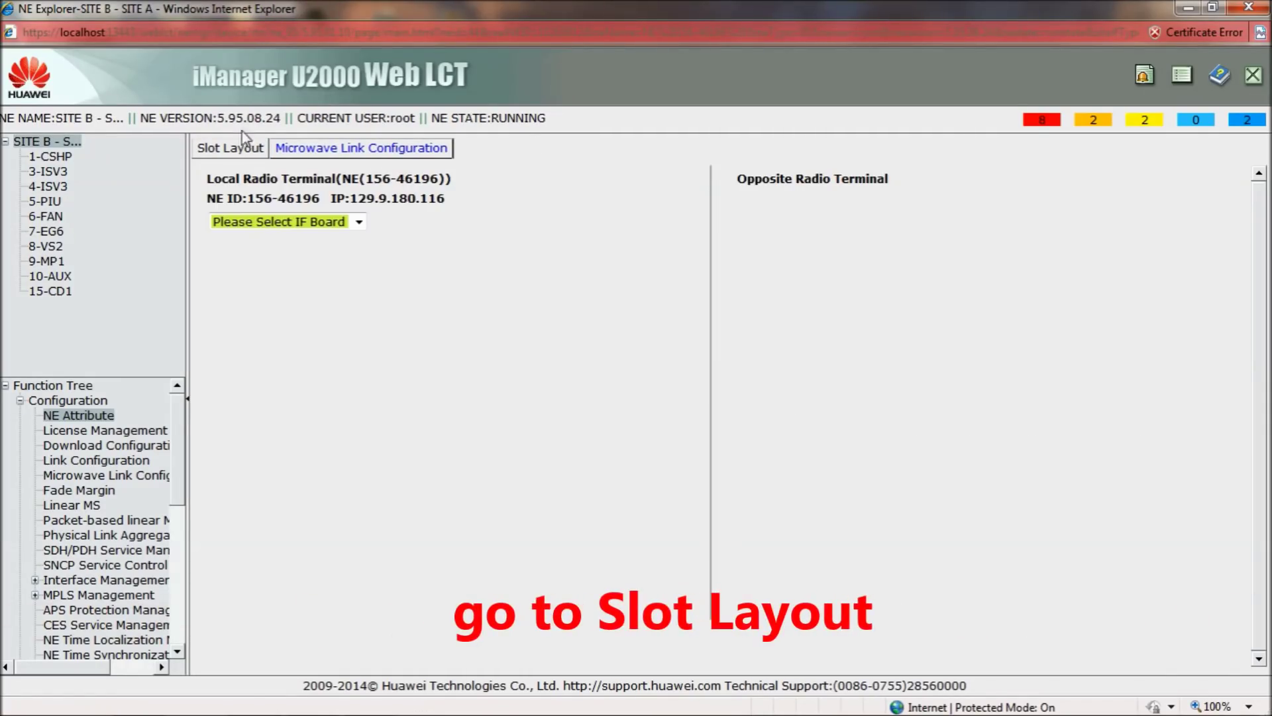
{"action": "left_click", "coordinate": [232, 149]}
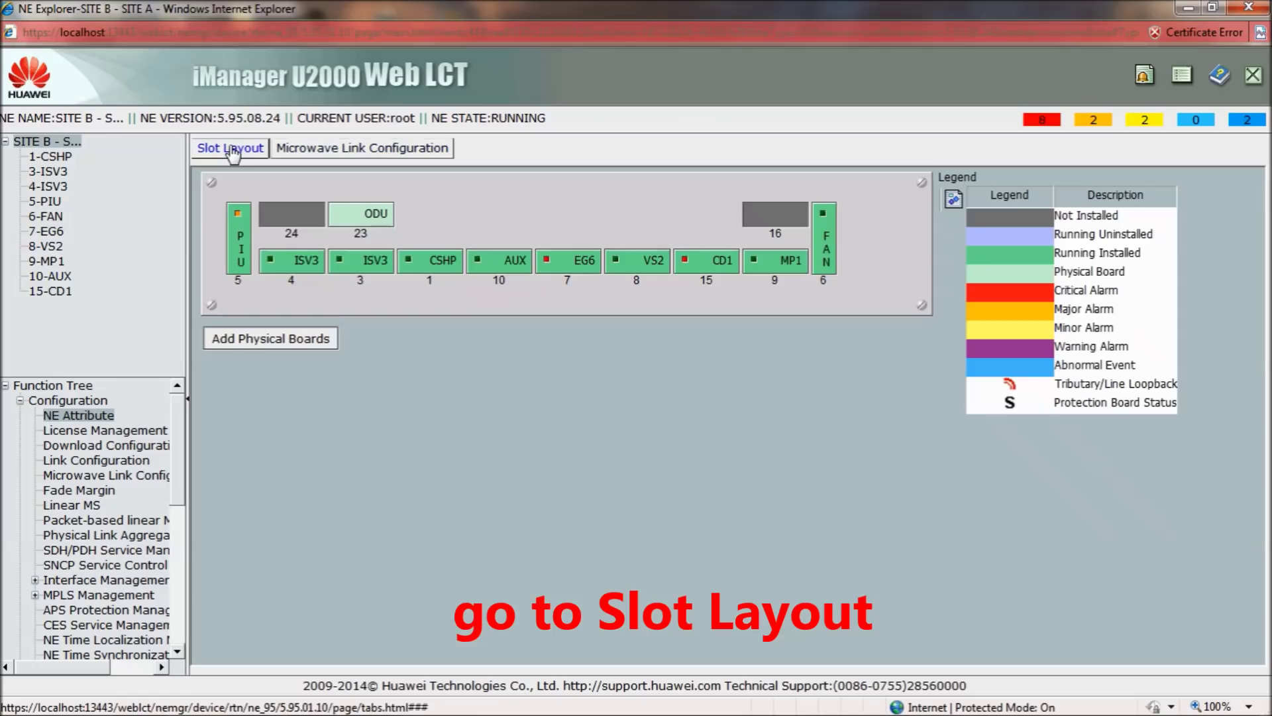
{"action": "right_click", "coordinate": [360, 216]}
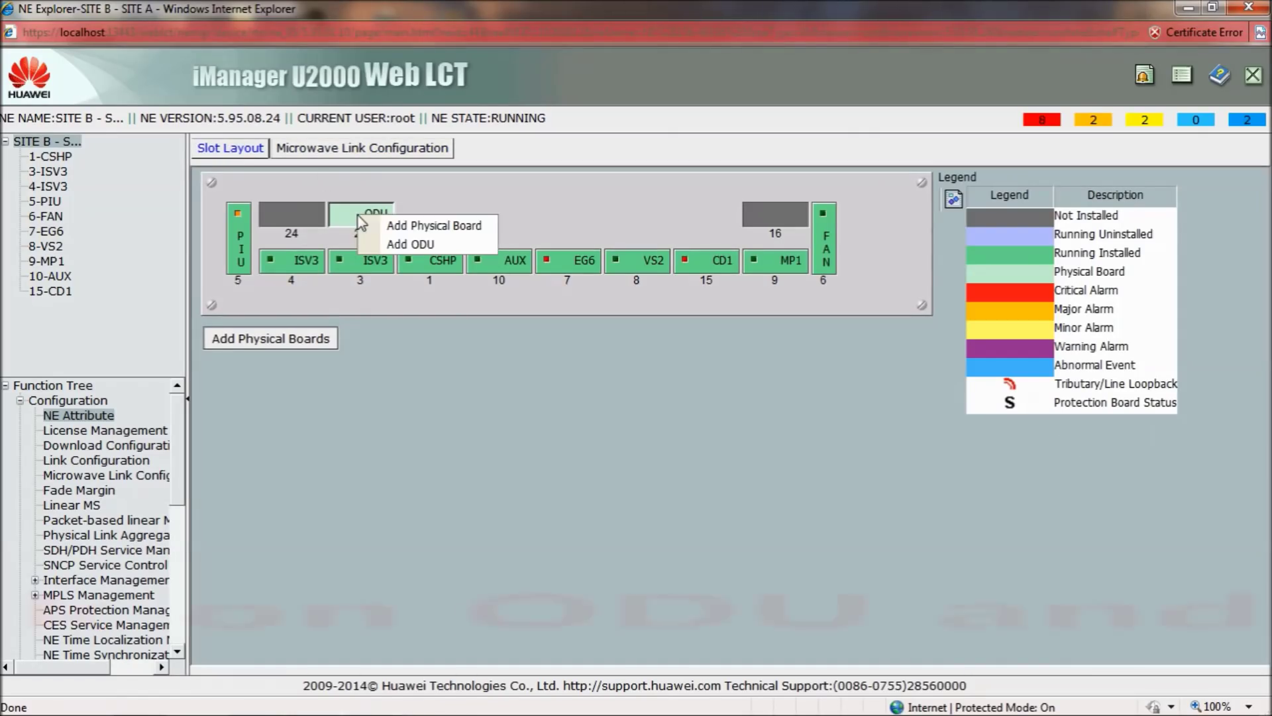
Add an ODU in slot 23 and check the IF board list in Microwave Link Configuration
{"action": "left_click", "coordinate": [426, 244]}
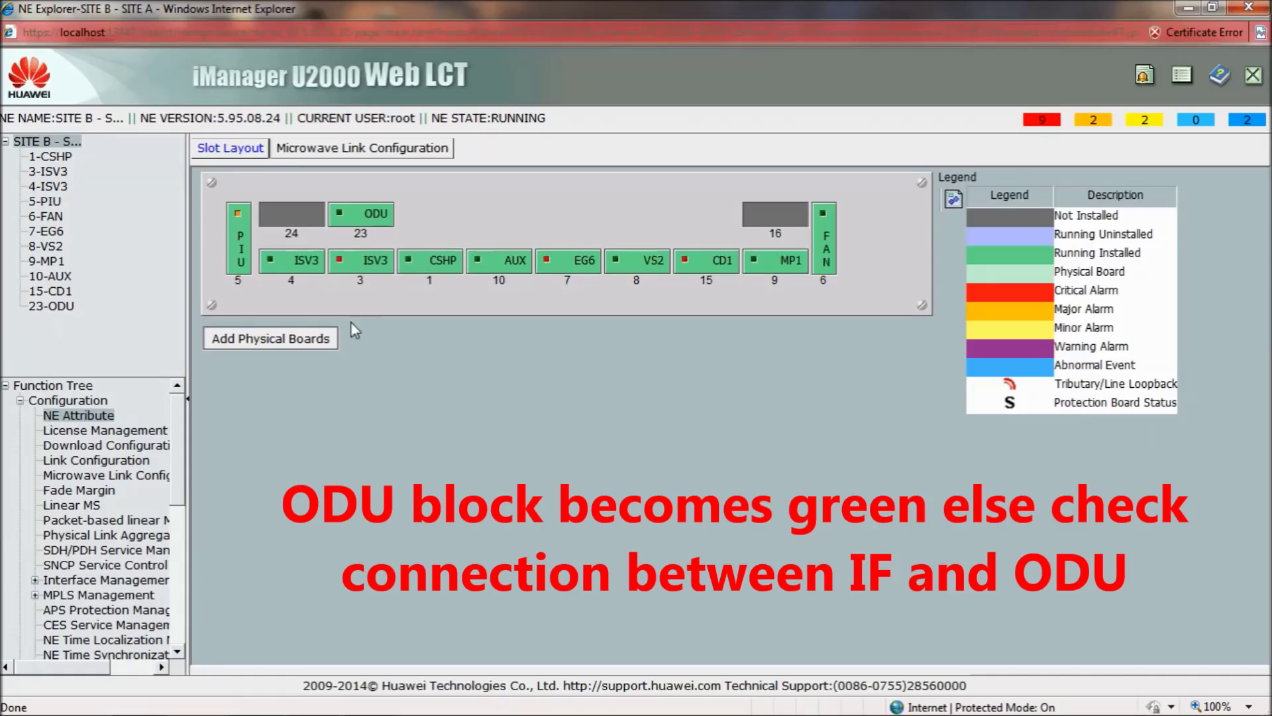
{"action": "left_click", "coordinate": [364, 150]}
{"action": "left_click", "coordinate": [357, 222]}
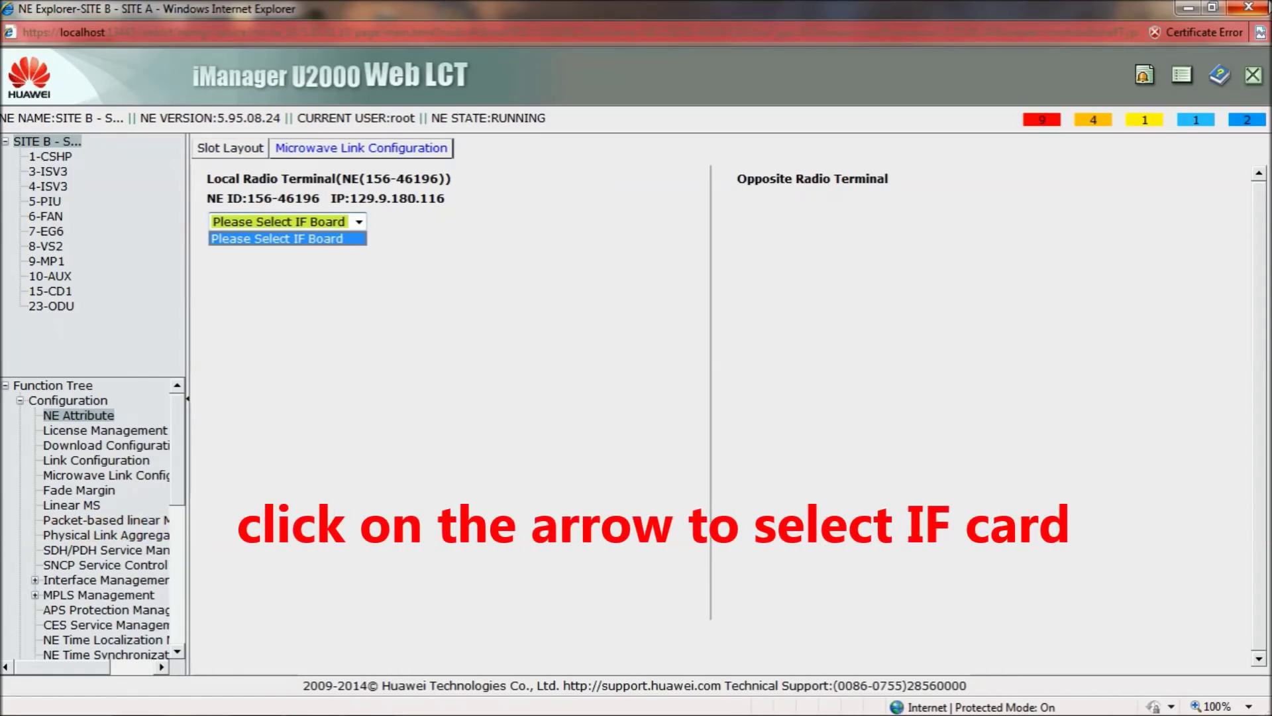
Reopen the SITE B - SITE A NE Explorer from the NE List, maximized
{"action": "left_click", "coordinate": [1248, 7]}
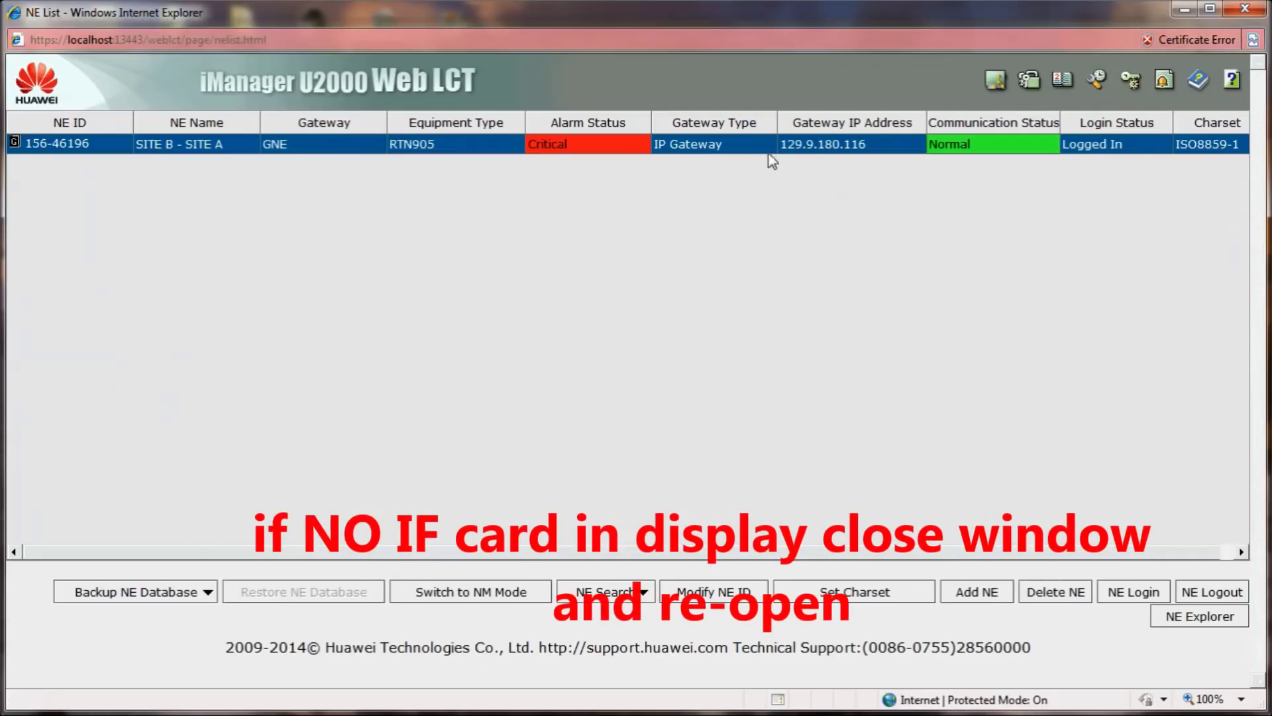
{"action": "right_click", "coordinate": [737, 149]}
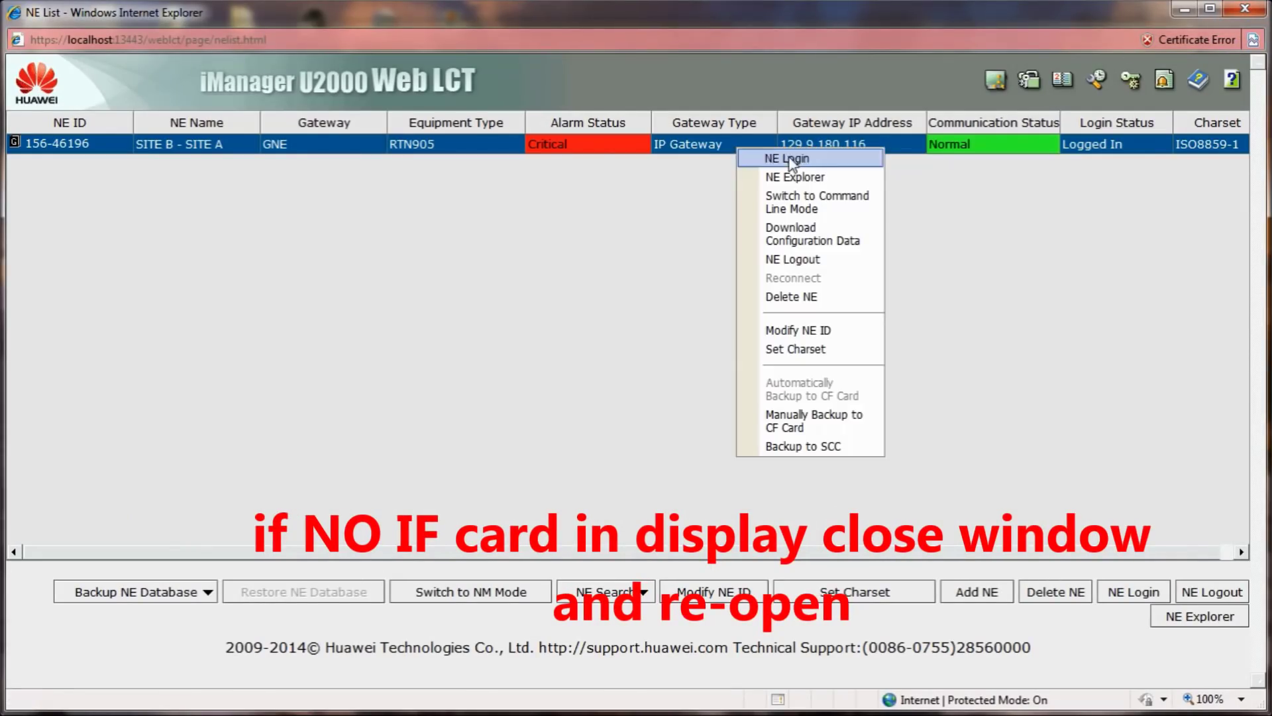
{"action": "left_click", "coordinate": [799, 179]}
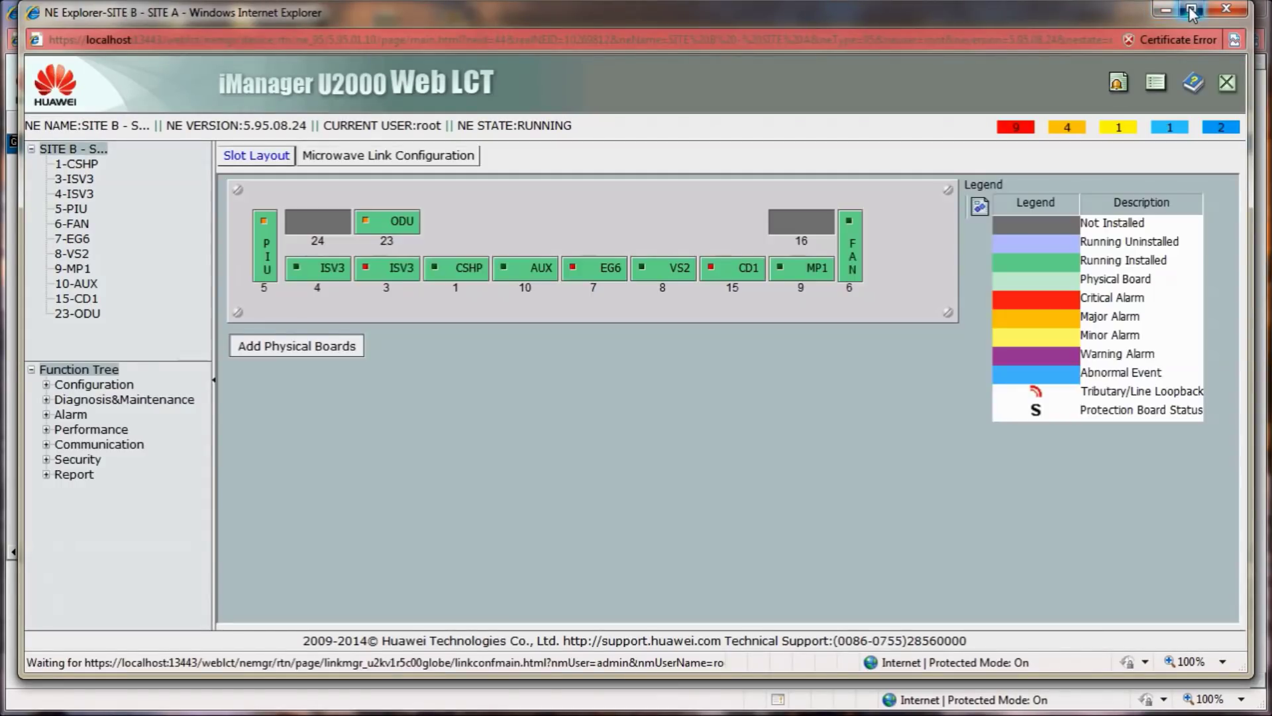
{"action": "left_click", "coordinate": [1192, 10]}
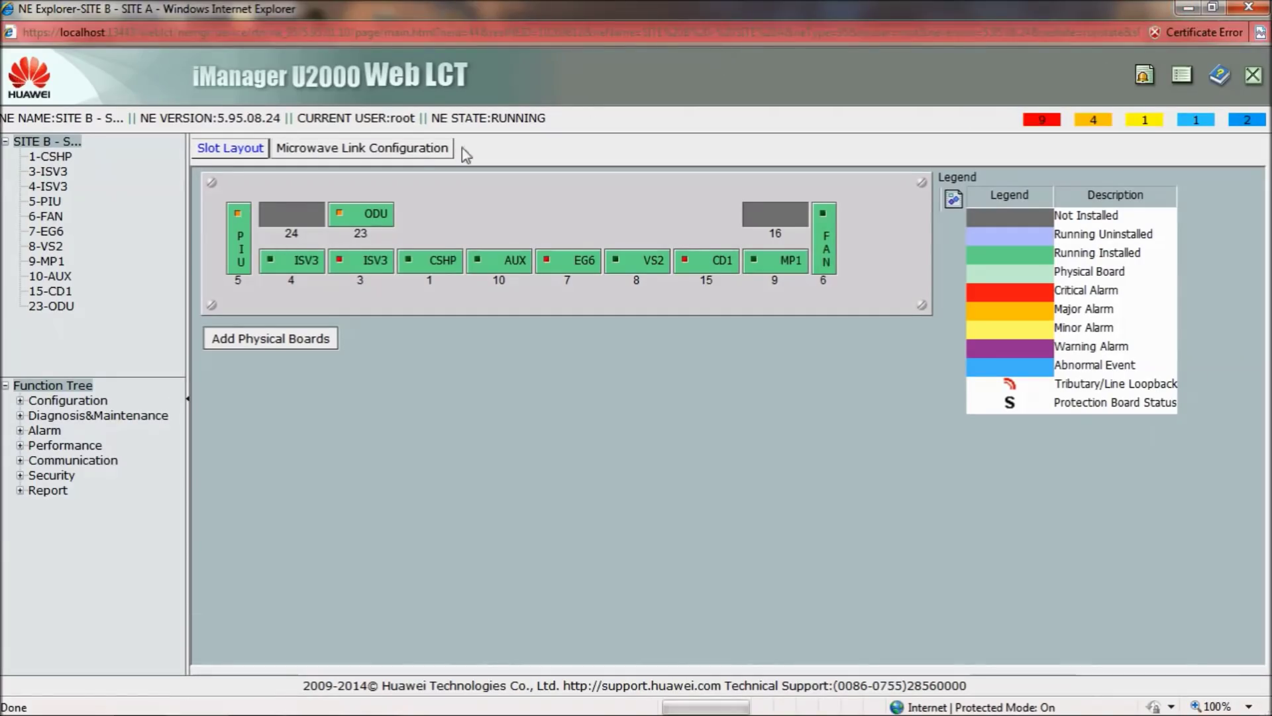
Select the 3-ISV3 IF board for the microwave link
{"action": "left_click", "coordinate": [398, 148]}
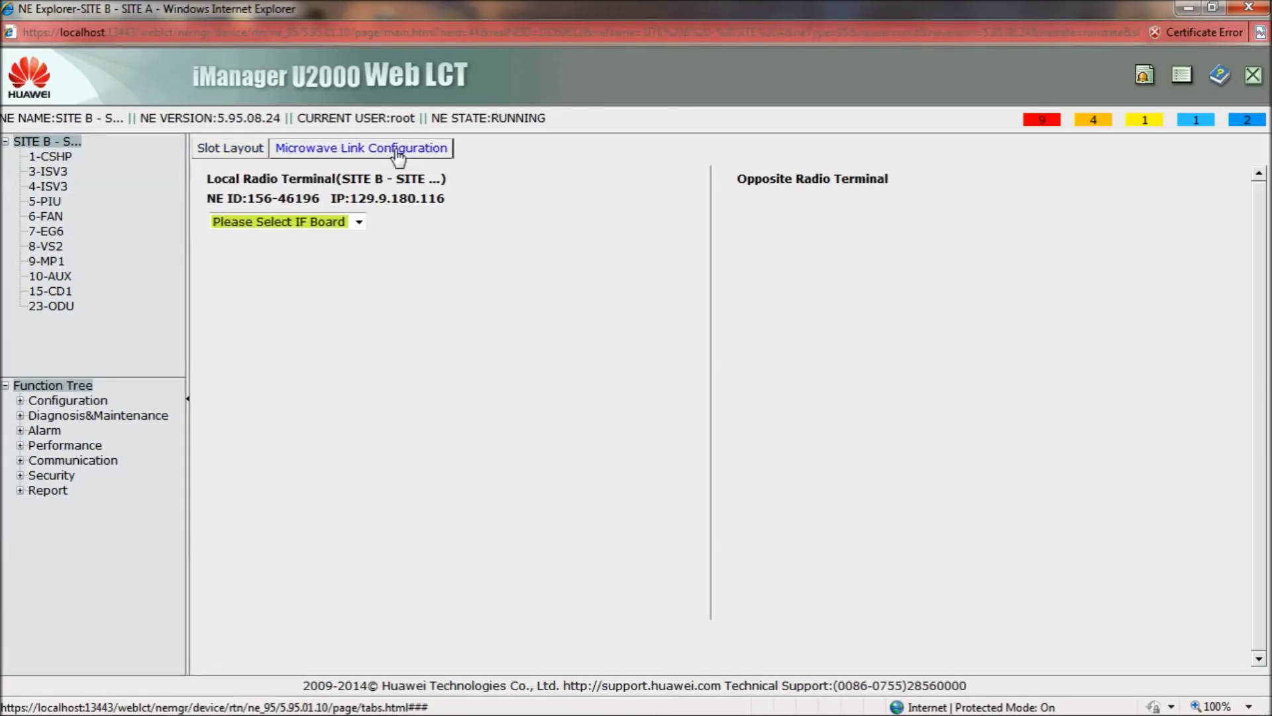
{"action": "left_click", "coordinate": [359, 222]}
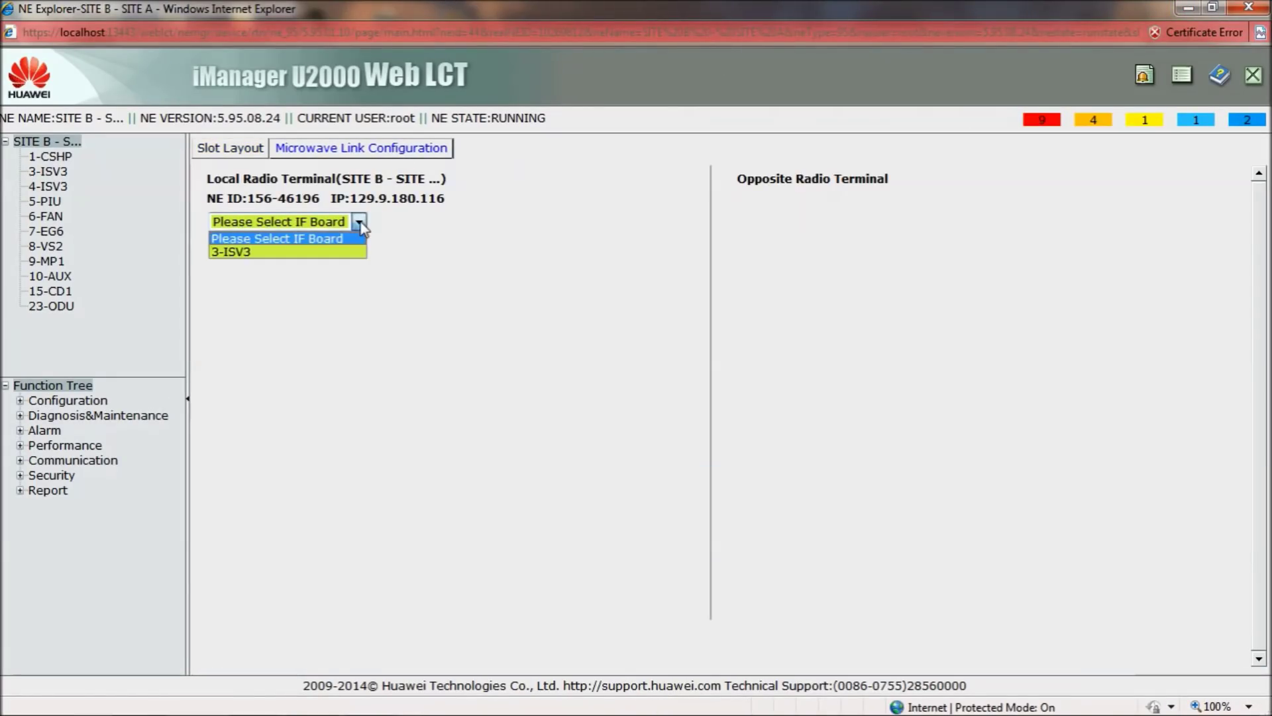
{"action": "left_click", "coordinate": [322, 253]}
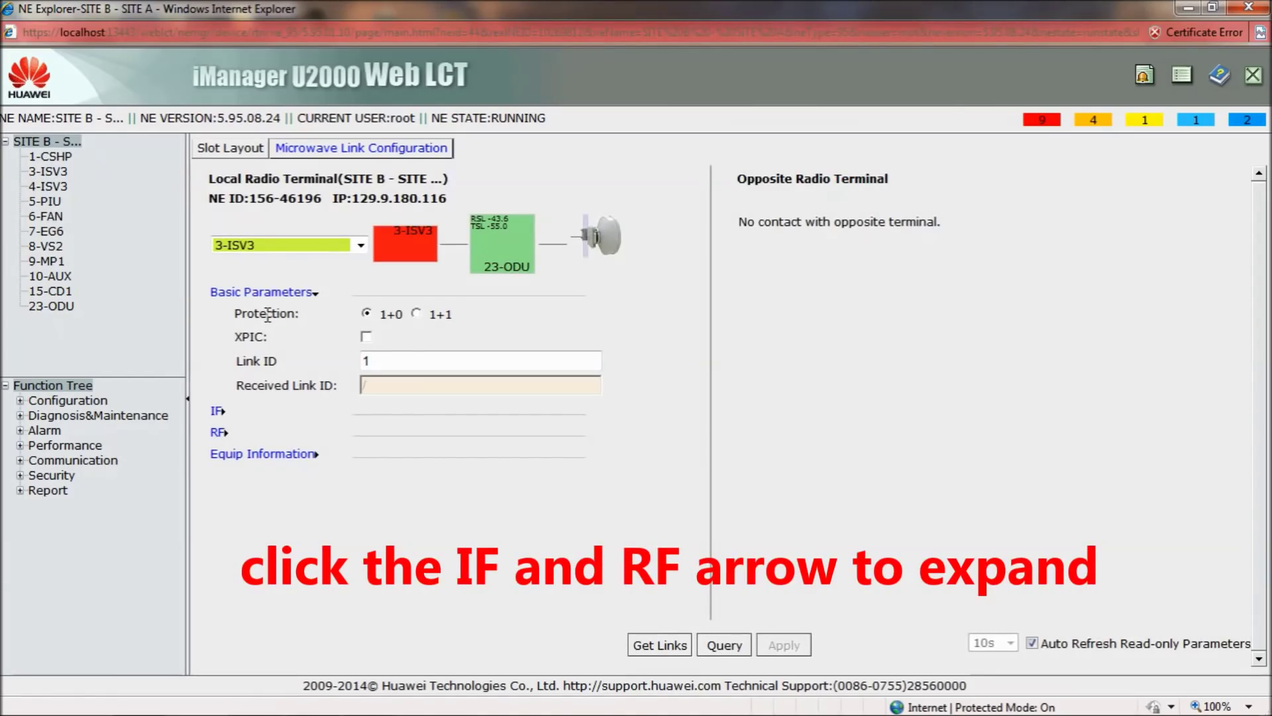
Set IF channel space 28MHz, modulation 128QAM/161Mbit/s and guaranteed E1 capacity 0
{"action": "left_click", "coordinate": [217, 412]}
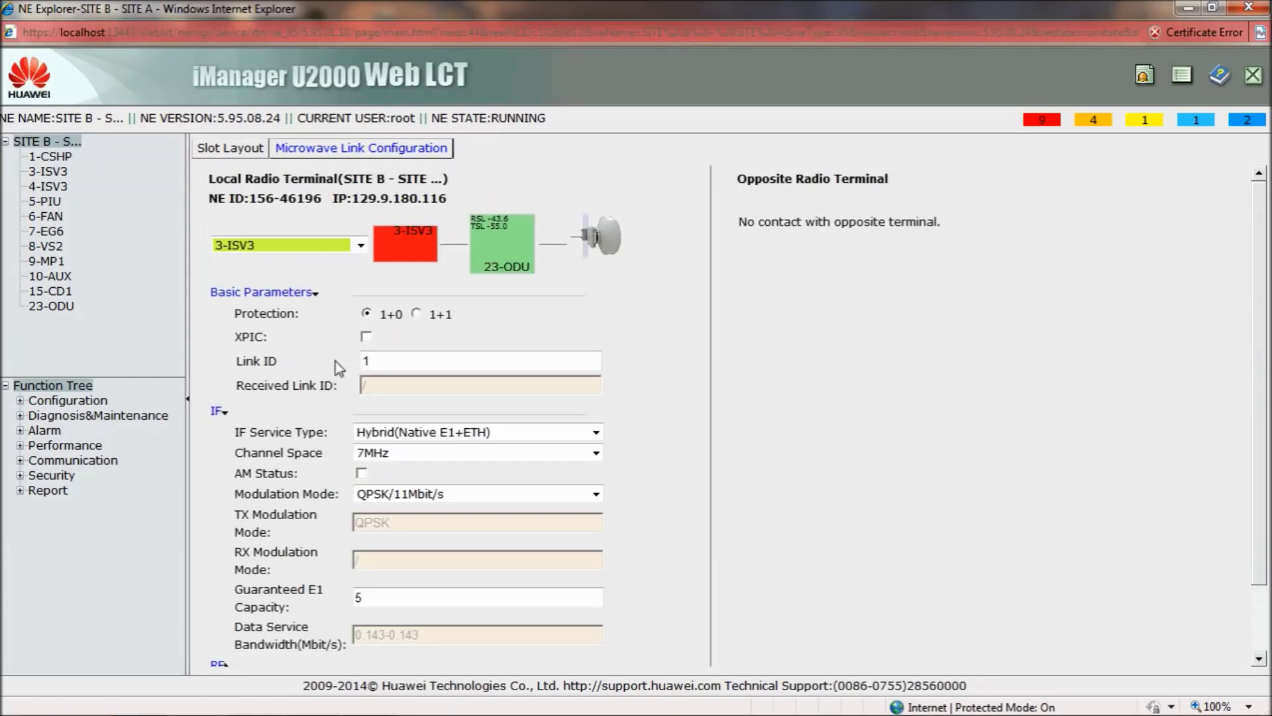
{"action": "scroll", "coordinate": [563, 325], "scroll_direction": "down", "scroll_amount": 3}
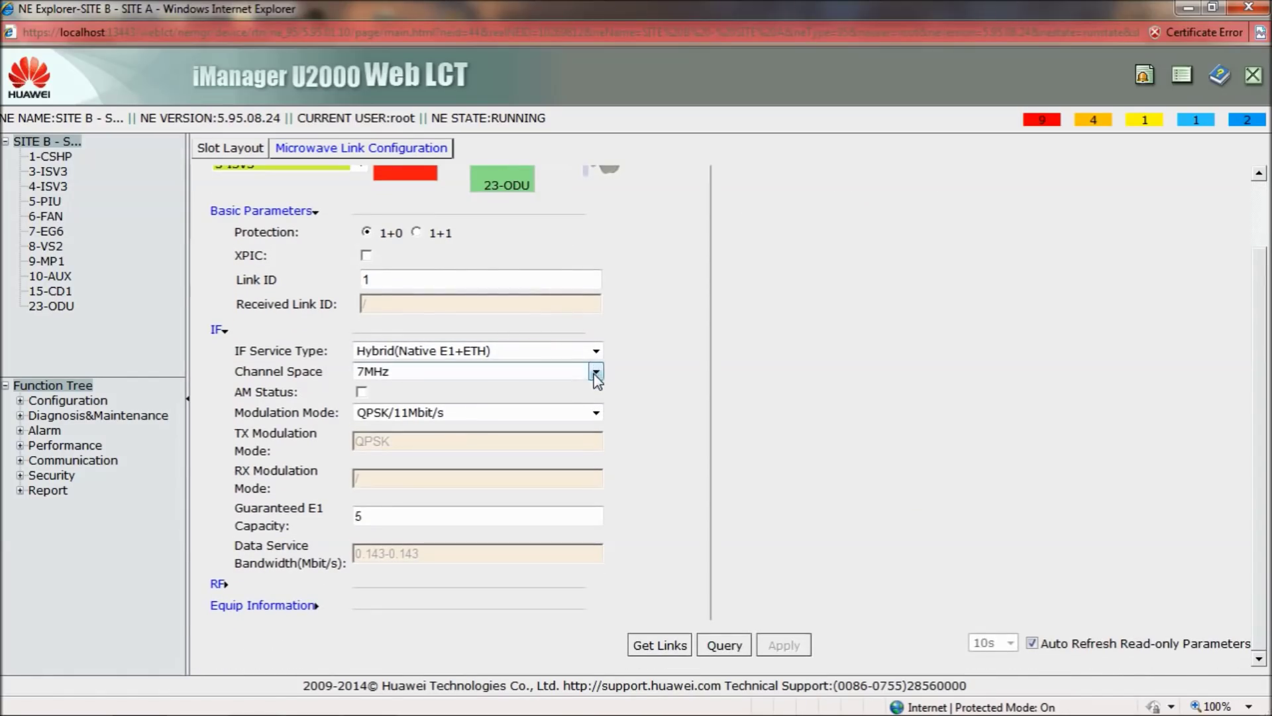
{"action": "left_click", "coordinate": [596, 371]}
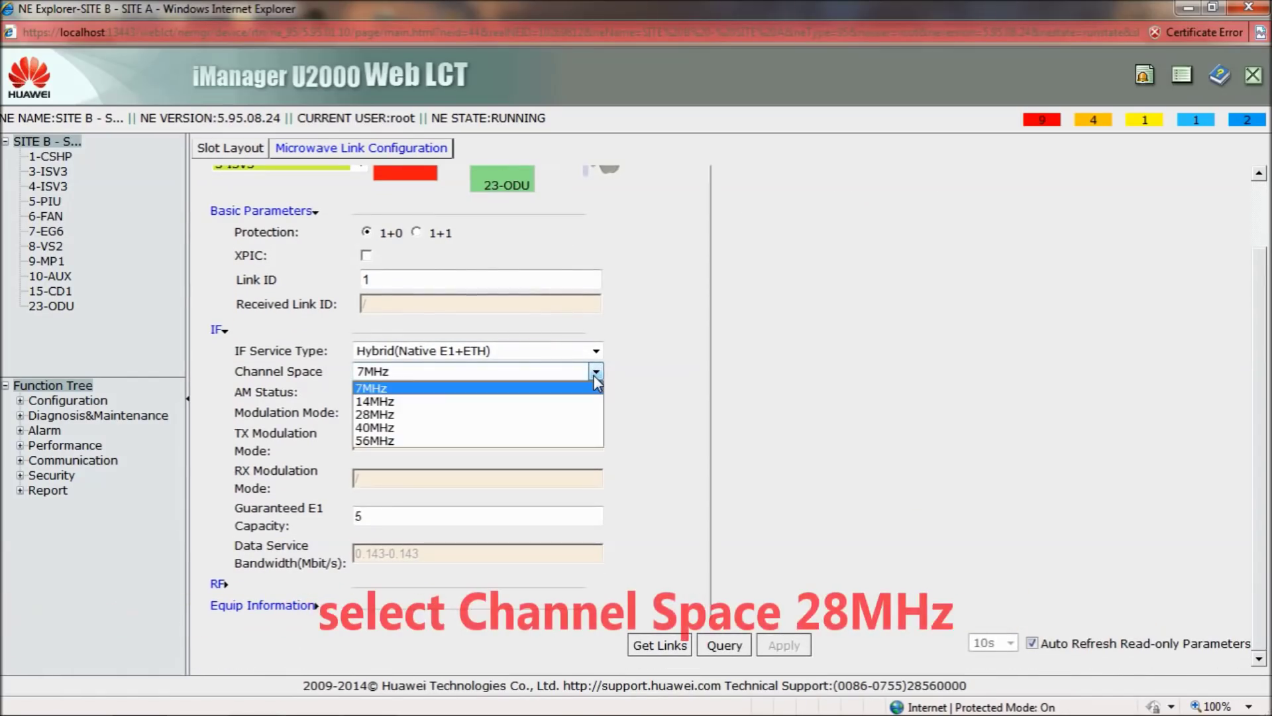
{"action": "left_click", "coordinate": [500, 415]}
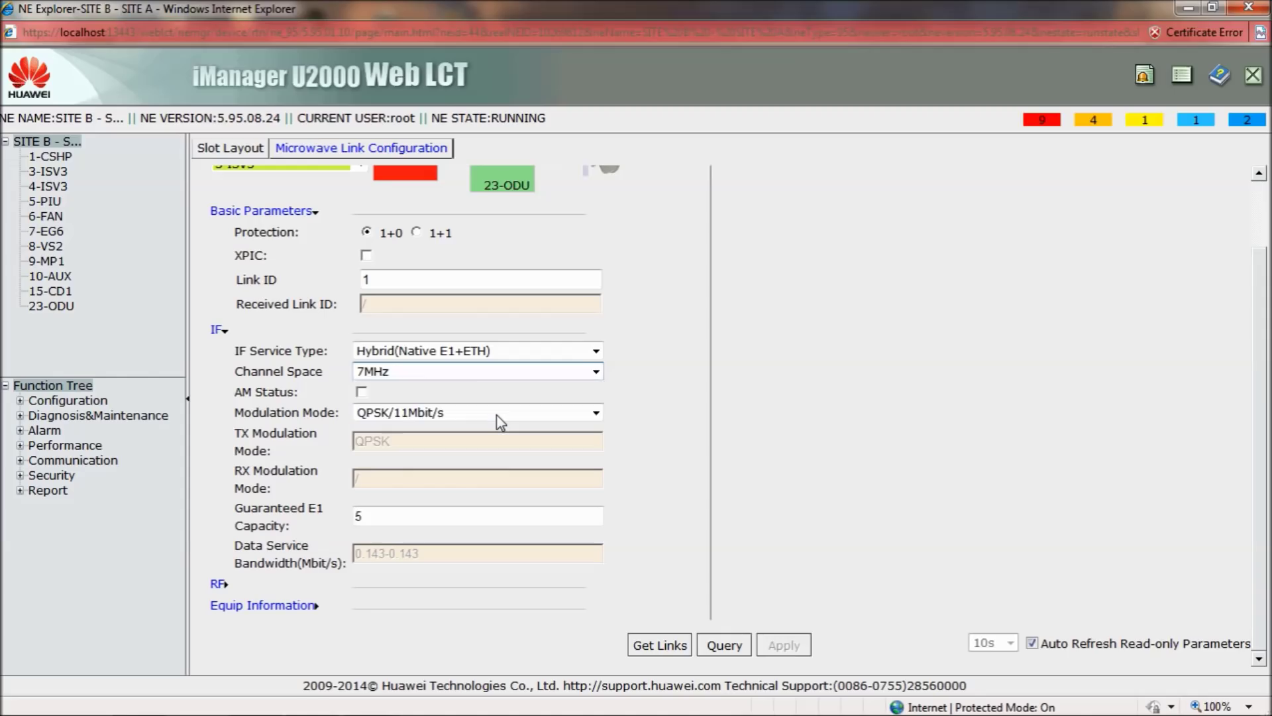
{"action": "left_click", "coordinate": [596, 412]}
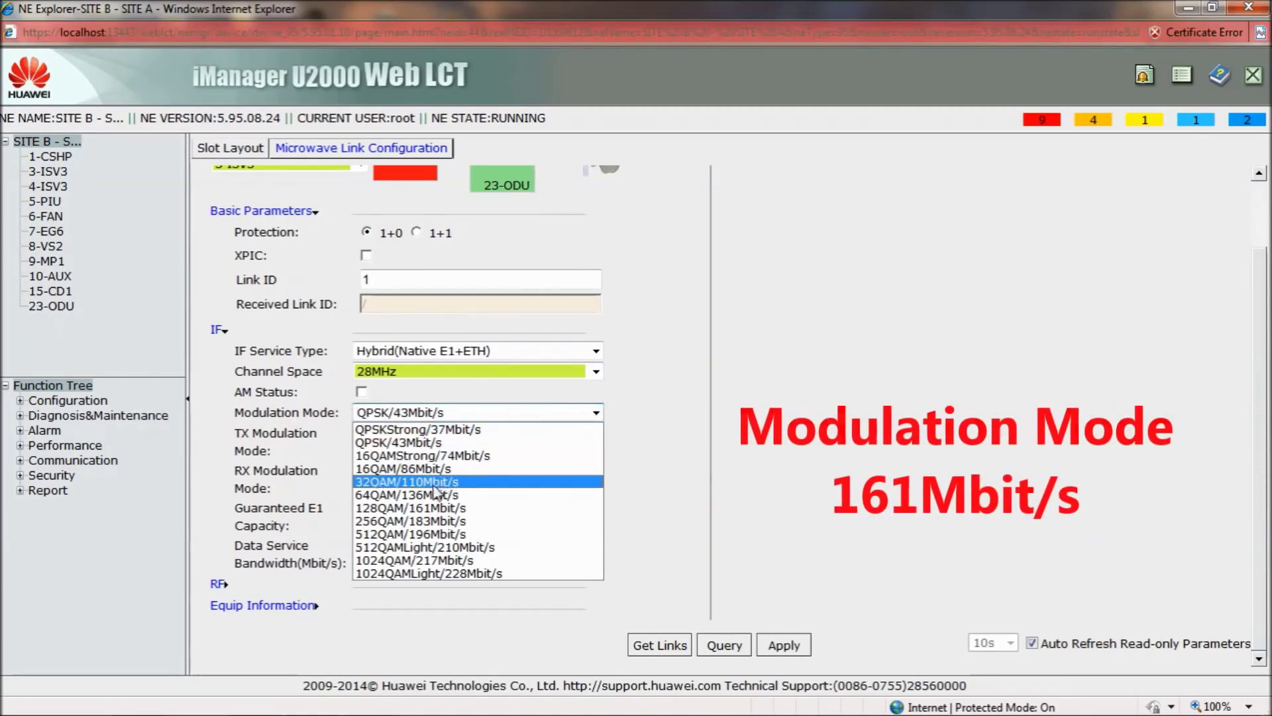
{"action": "left_click", "coordinate": [402, 509]}
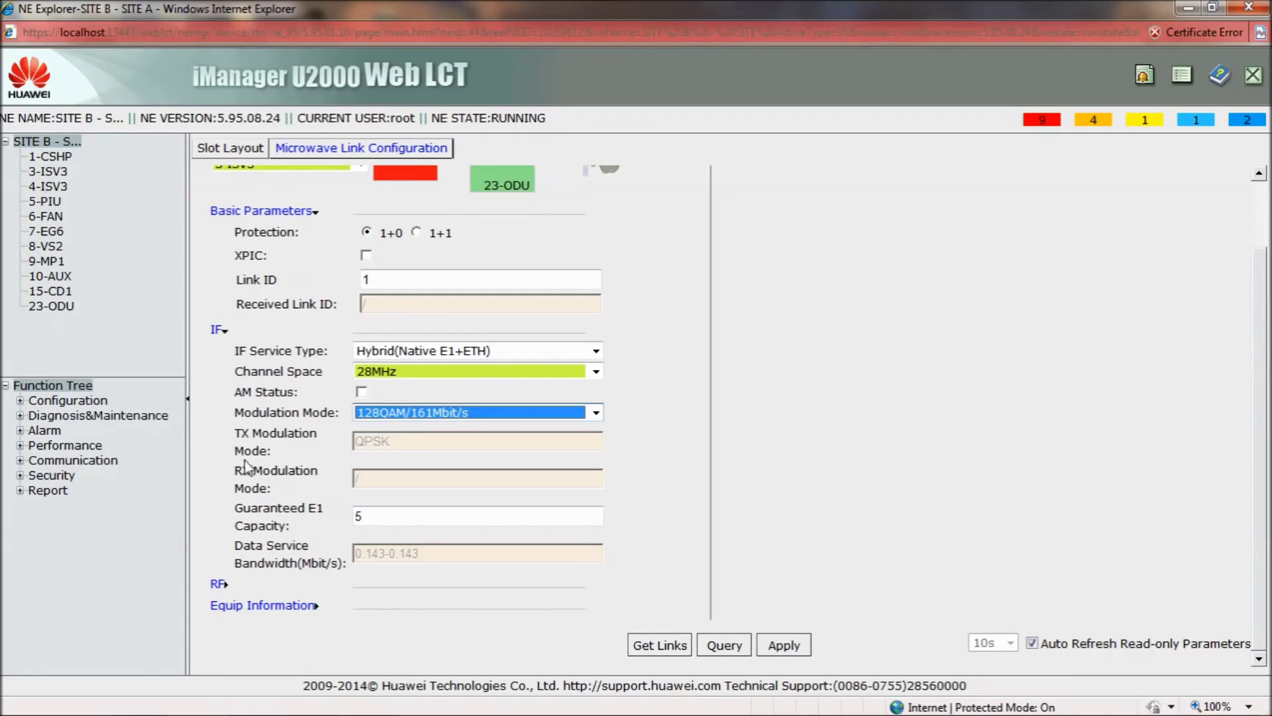
{"action": "left_click", "coordinate": [391, 514]}
{"action": "type", "text": "0"}
{"action": "left_click", "coordinate": [478, 623]}
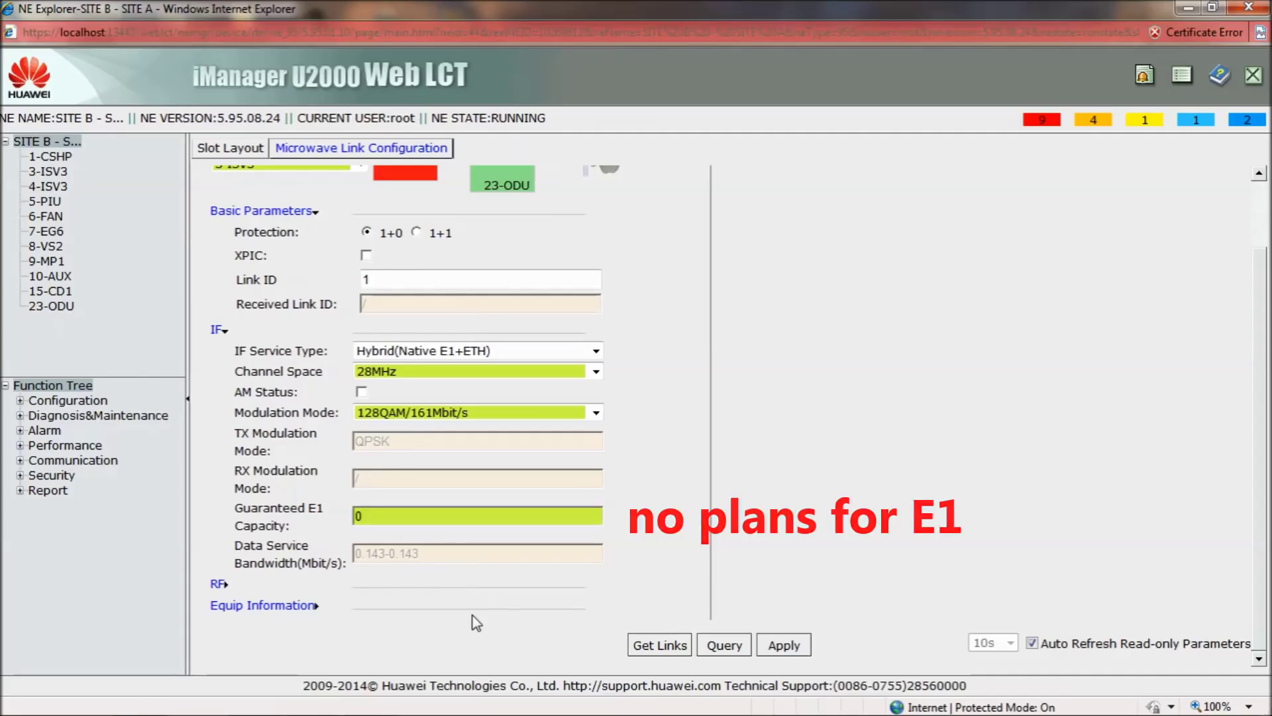
Enter a TX frequency of 14631 MHz in the 23-ODU RF settings
{"action": "left_click", "coordinate": [220, 584]}
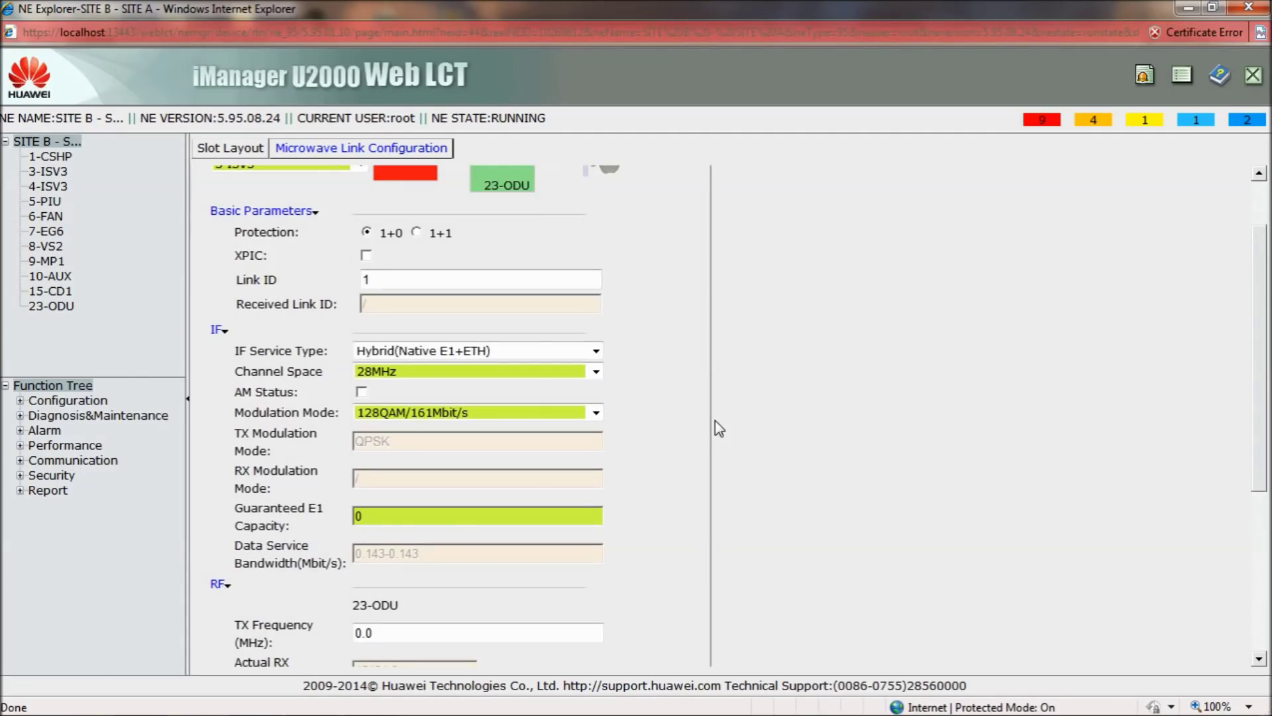
{"action": "scroll", "coordinate": [714, 420], "scroll_direction": "down", "scroll_amount": 5}
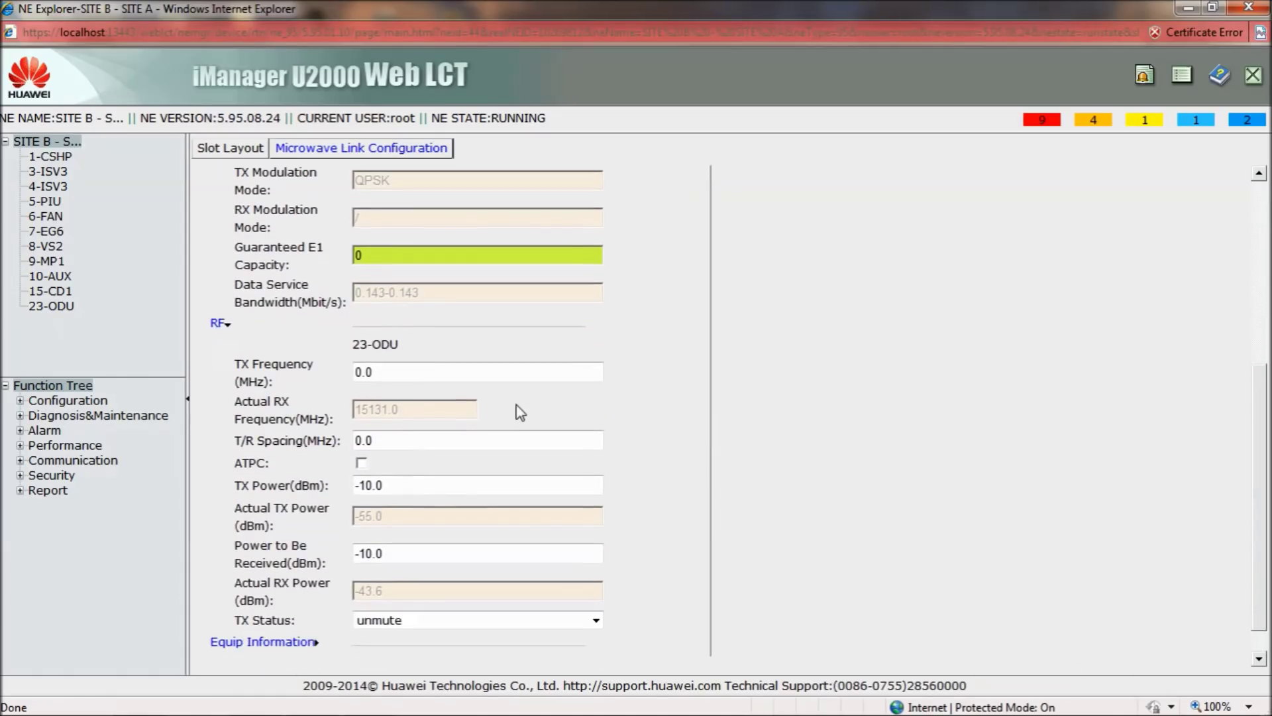
{"action": "left_click", "coordinate": [373, 375]}
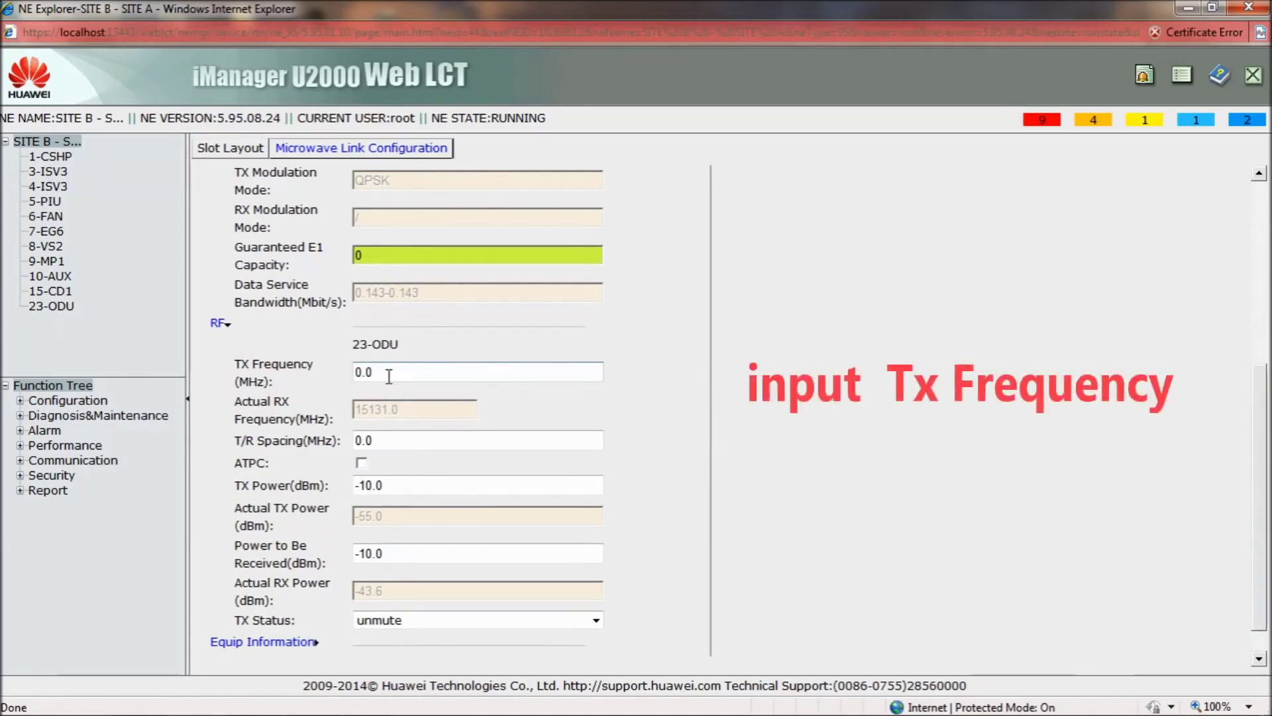
{"action": "left_click", "coordinate": [389, 374]}
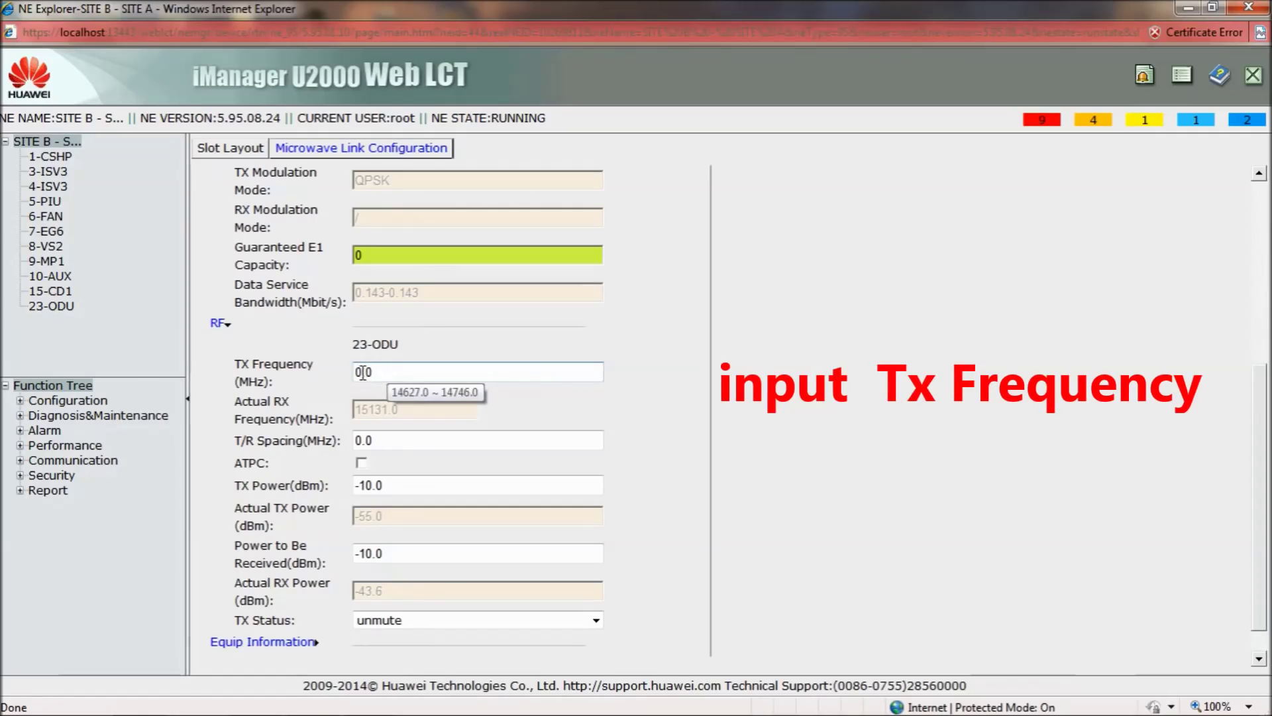
{"action": "key", "text": "BackSpace"}
{"action": "key", "text": "BackSpace"}
{"action": "key", "text": "BackSpace"}
{"action": "type", "text": "1"}
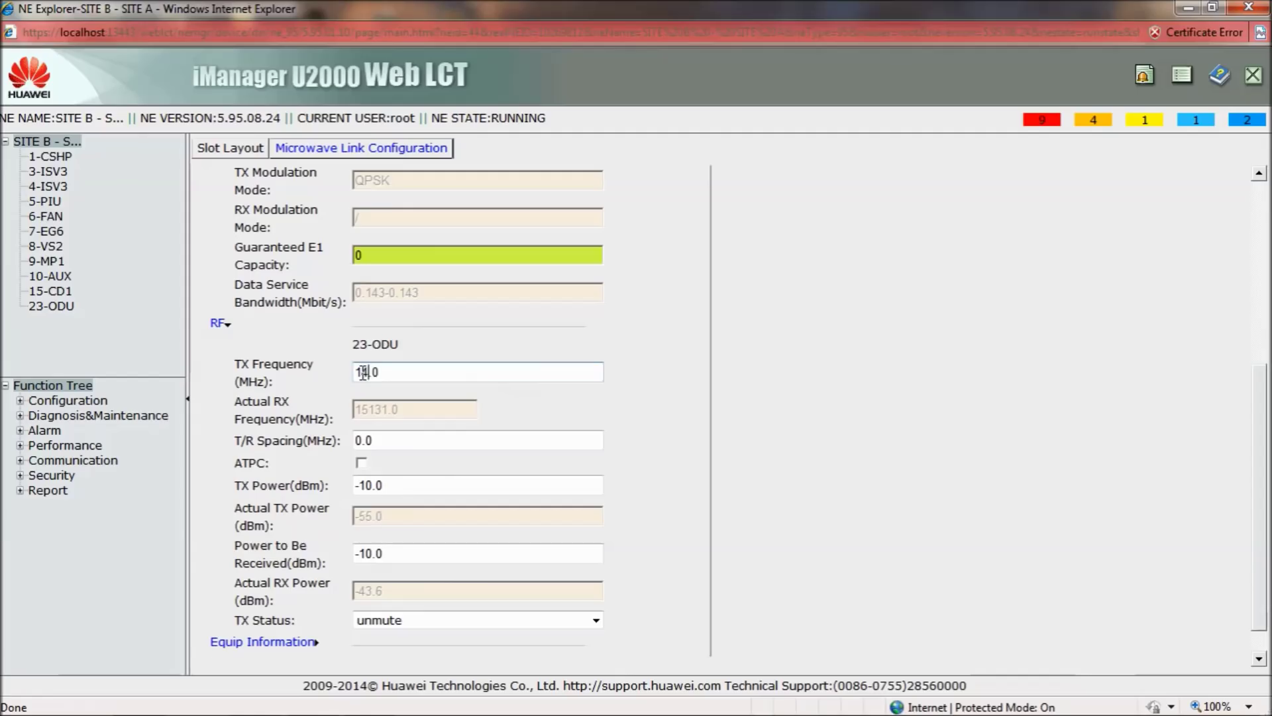
{"action": "type", "text": "4631"}
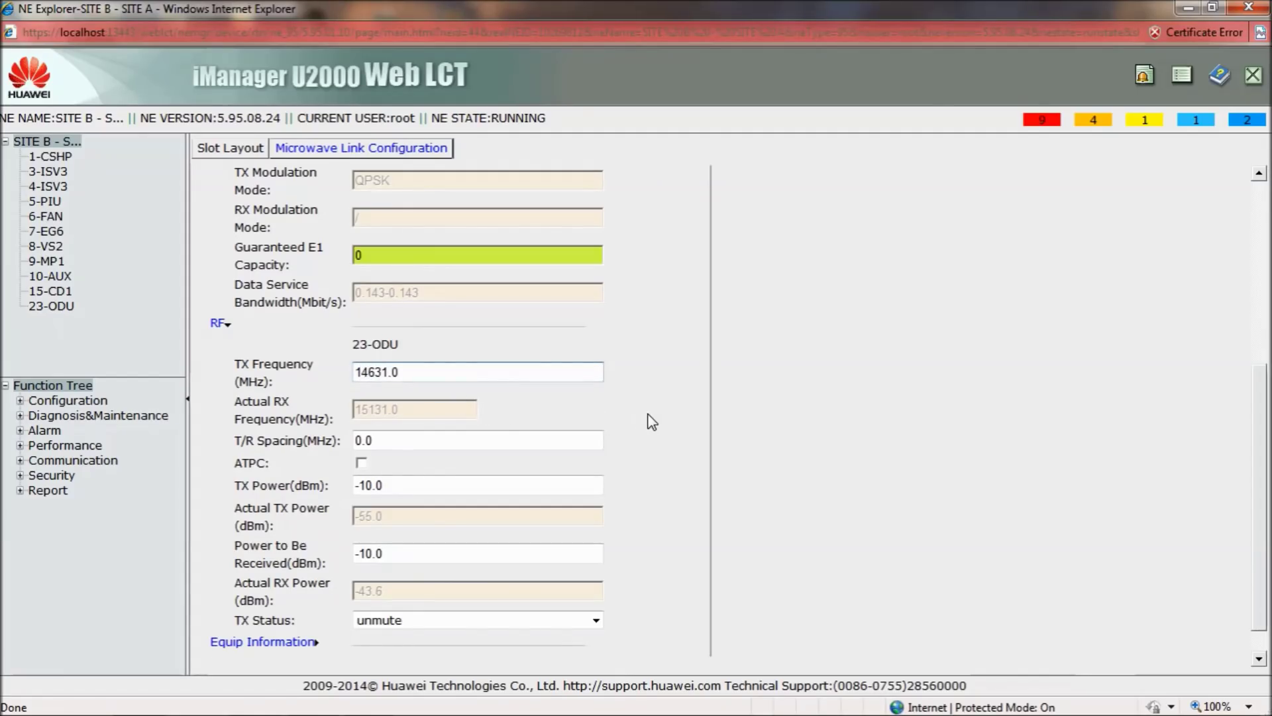
{"action": "key", "text": "Return"}
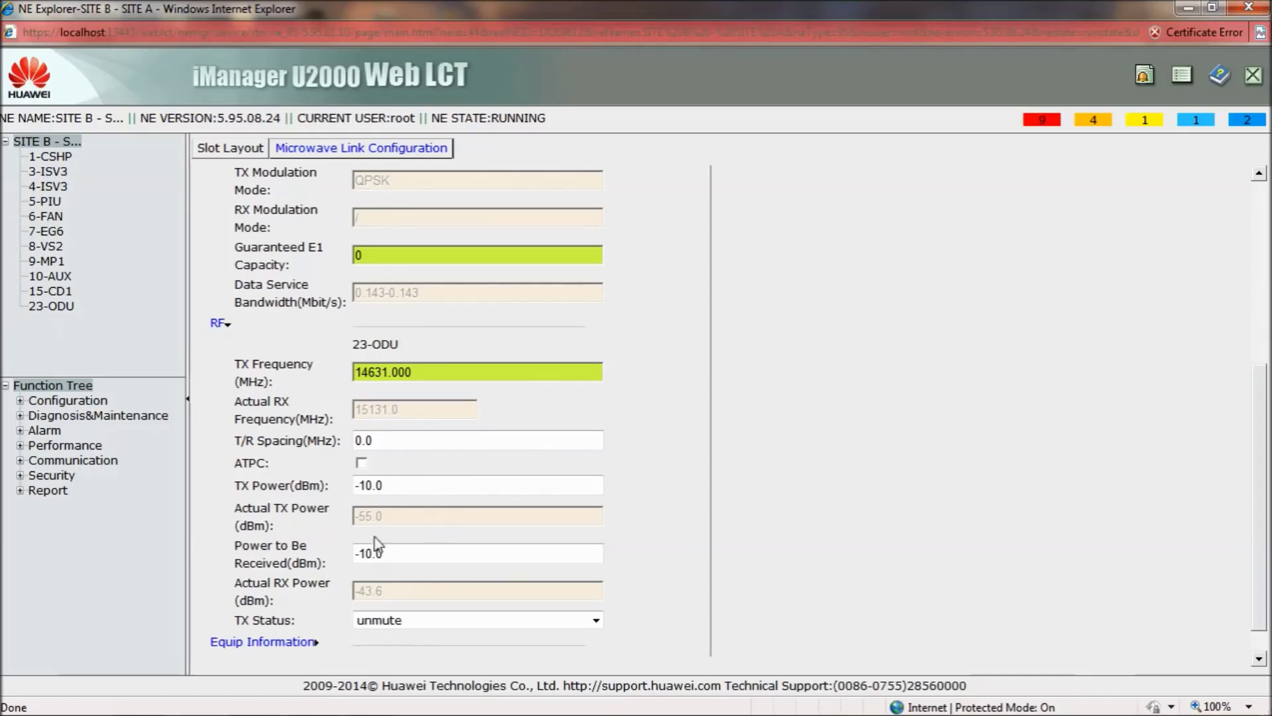
Set TX power to 15 dBm, checking the link budget table in Word
{"action": "left_click", "coordinate": [371, 485]}
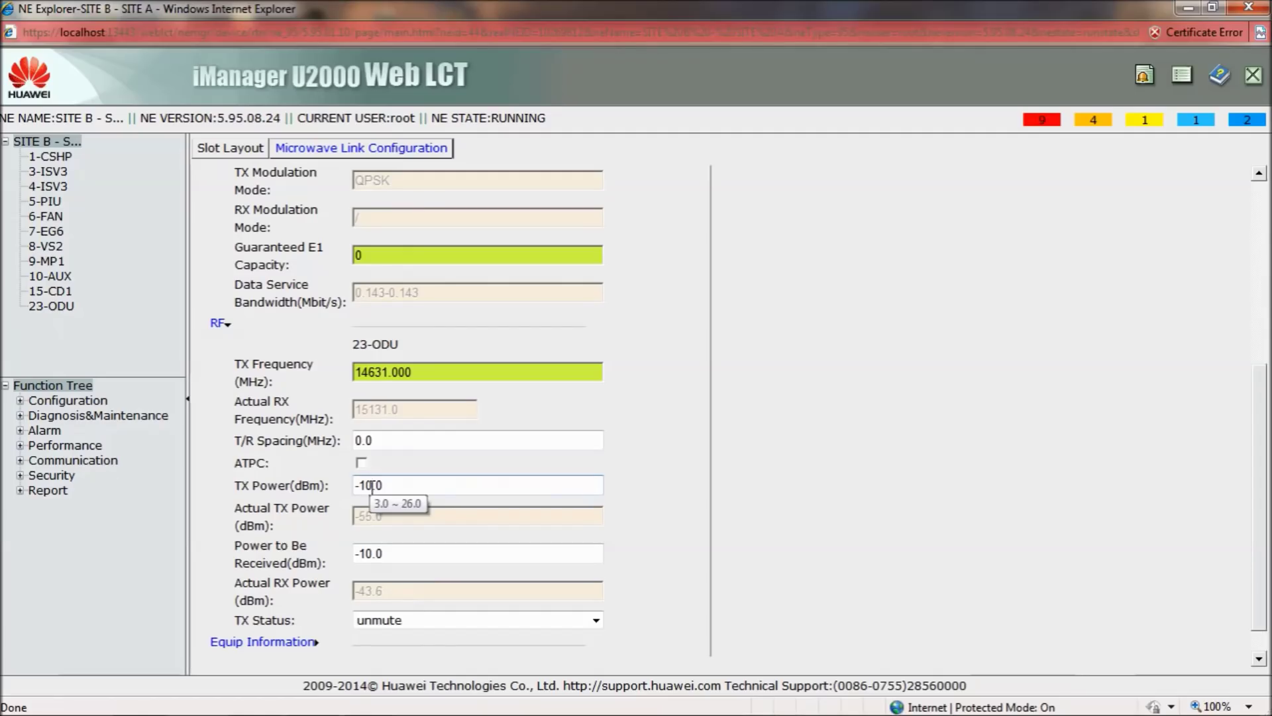
{"action": "key", "text": "BackSpace"}
{"action": "key", "text": "BackSpace"}
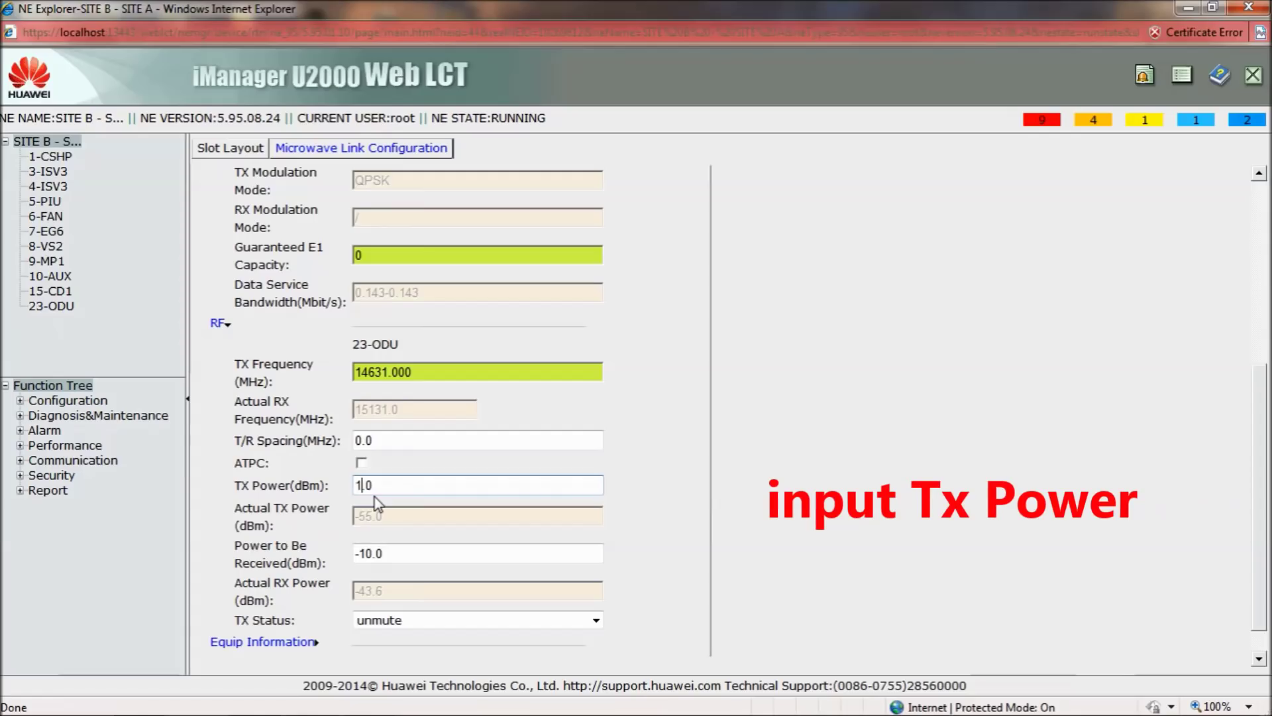
{"action": "type", "text": "15"}
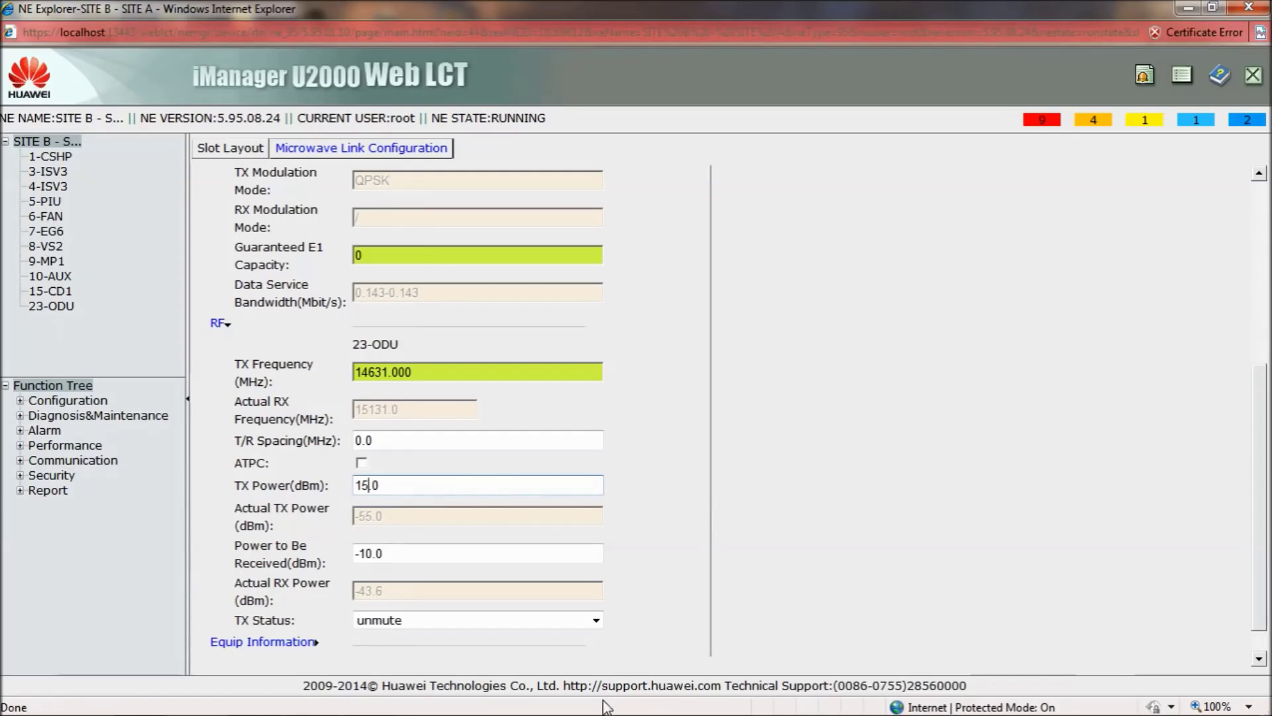
{"action": "mouse_move", "coordinate": [609, 713]}
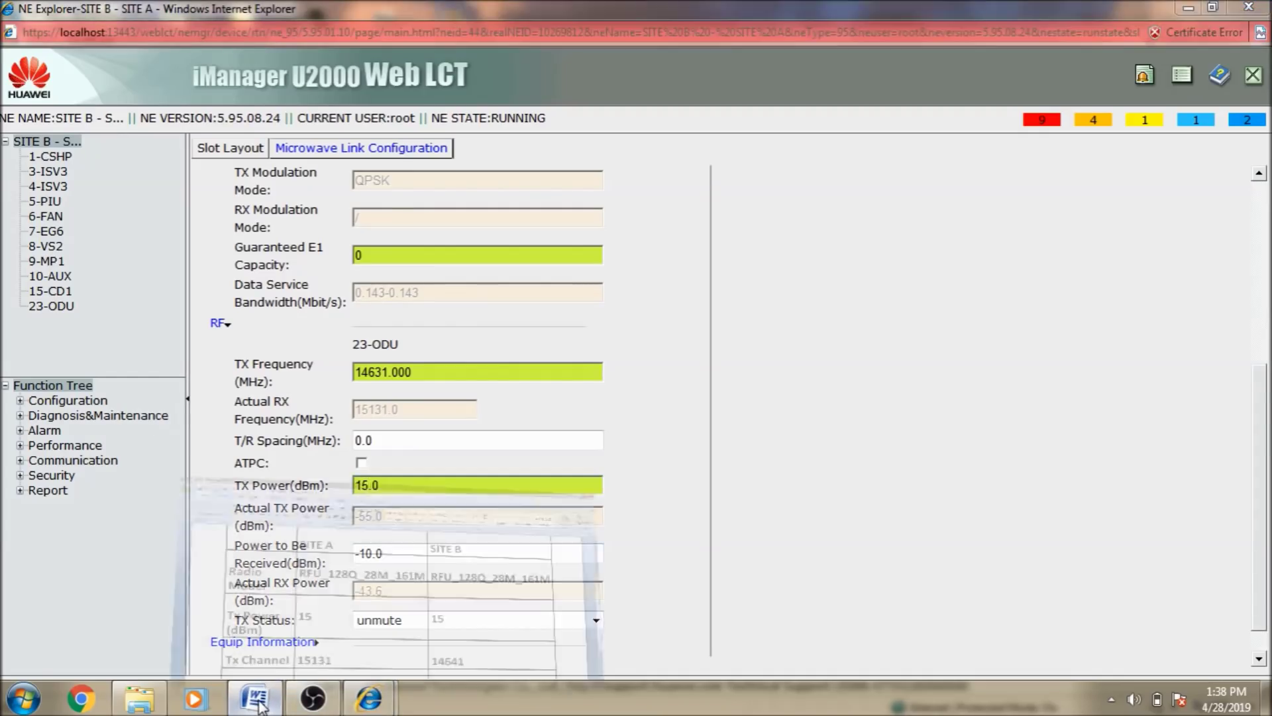
{"action": "left_click", "coordinate": [257, 701]}
{"action": "left_click", "coordinate": [257, 701]}
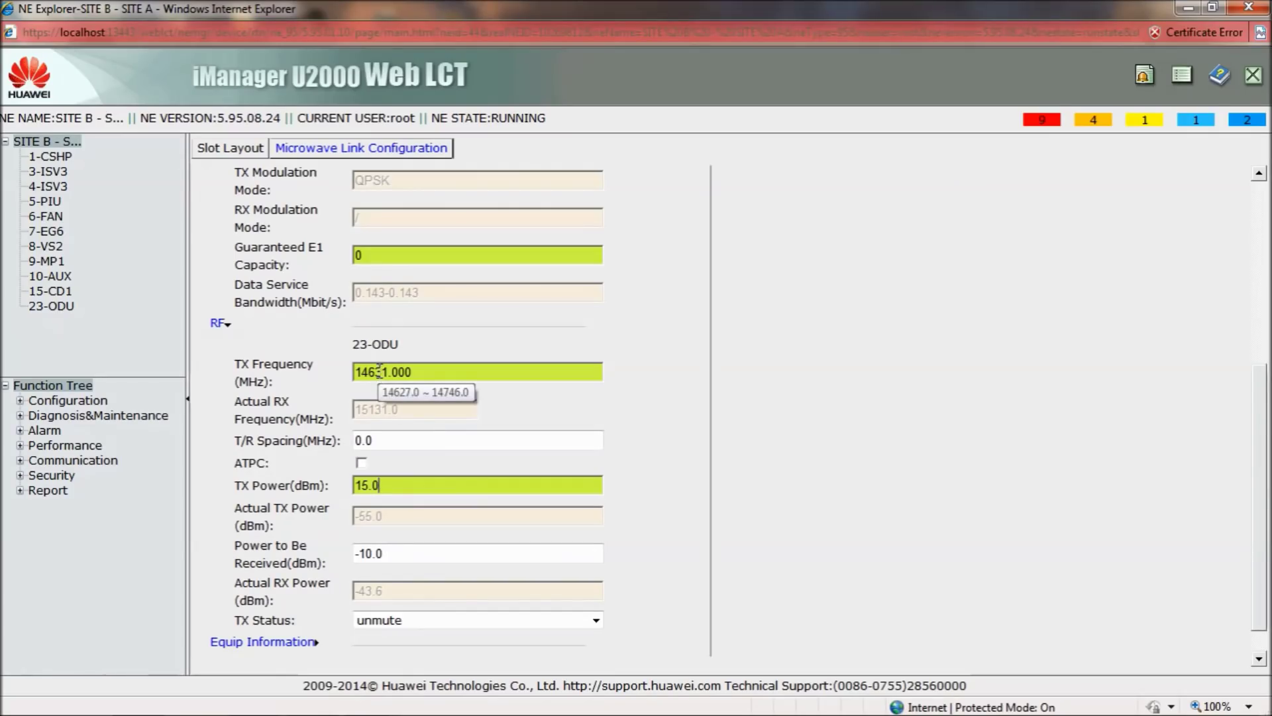
Correct the TX frequency to 14641 MHz
{"action": "left_click", "coordinate": [383, 372]}
{"action": "key", "text": "BackSpace"}
{"action": "type", "text": "4"}
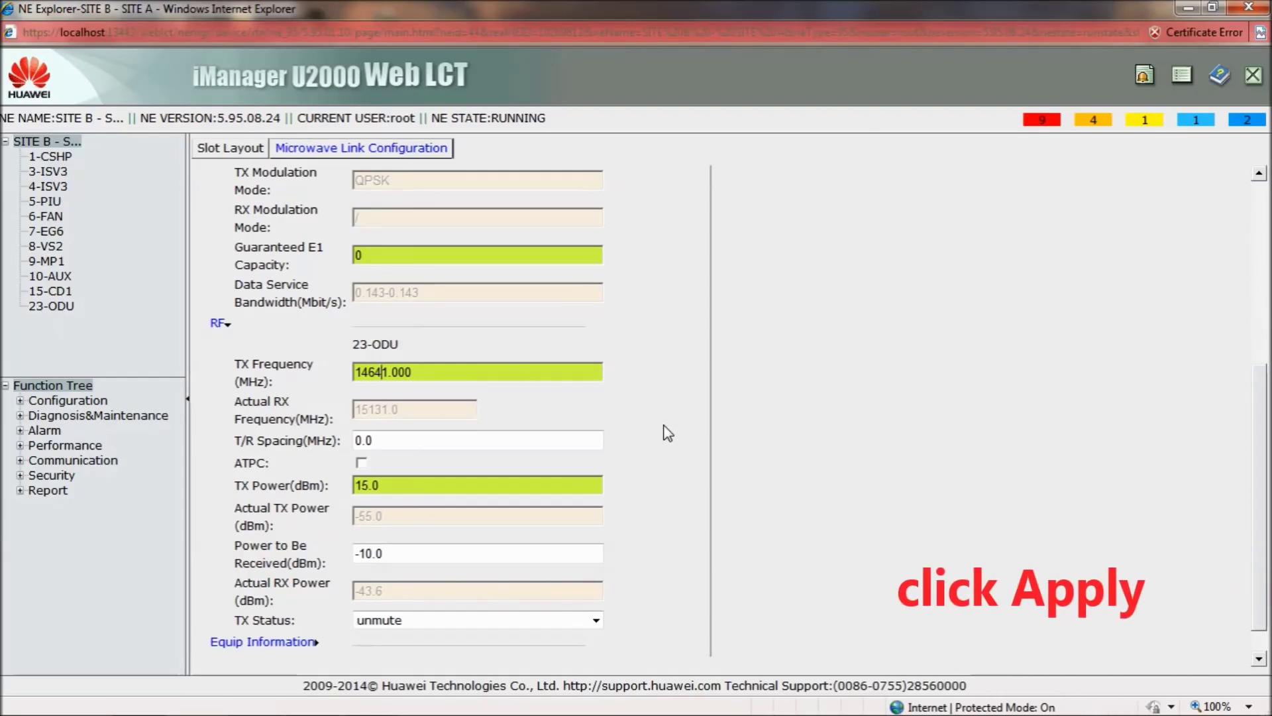
{"action": "scroll", "coordinate": [675, 457], "scroll_direction": "down", "scroll_amount": 1}
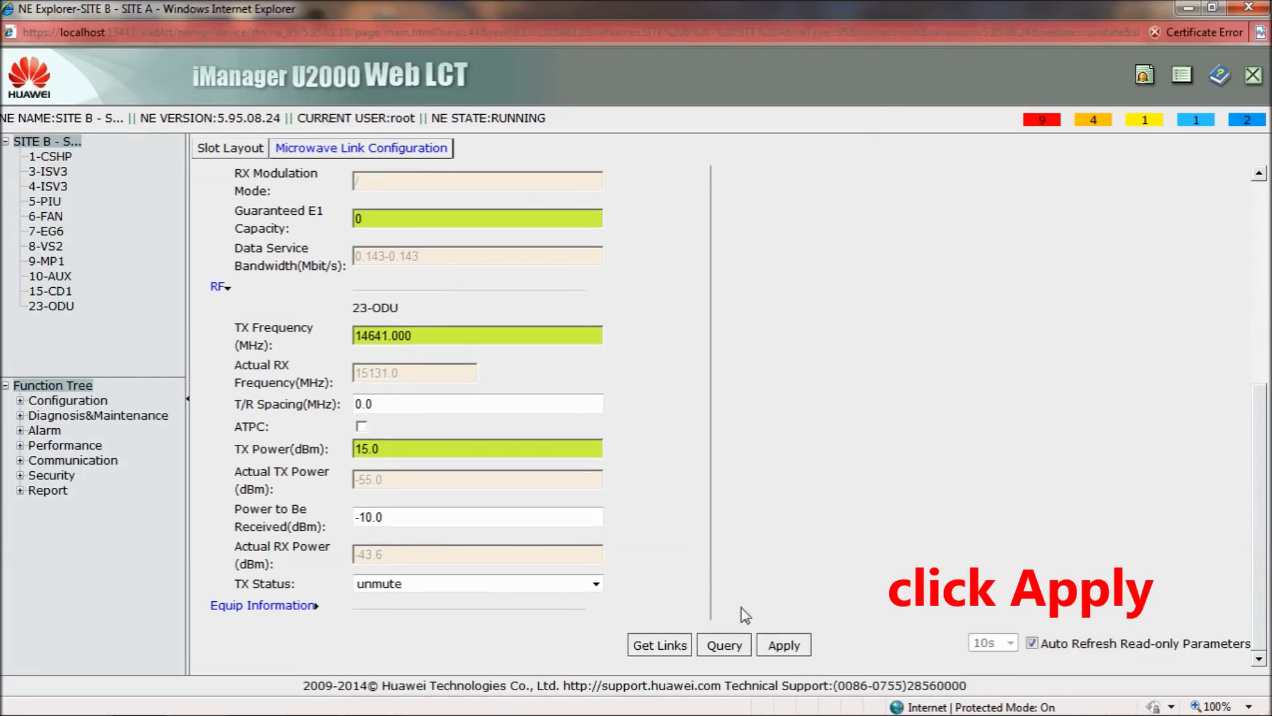
Apply the settings to the NE, then query to read TX power 15.0 dBm and RSL -39.2 dBm
{"action": "left_click", "coordinate": [784, 645]}
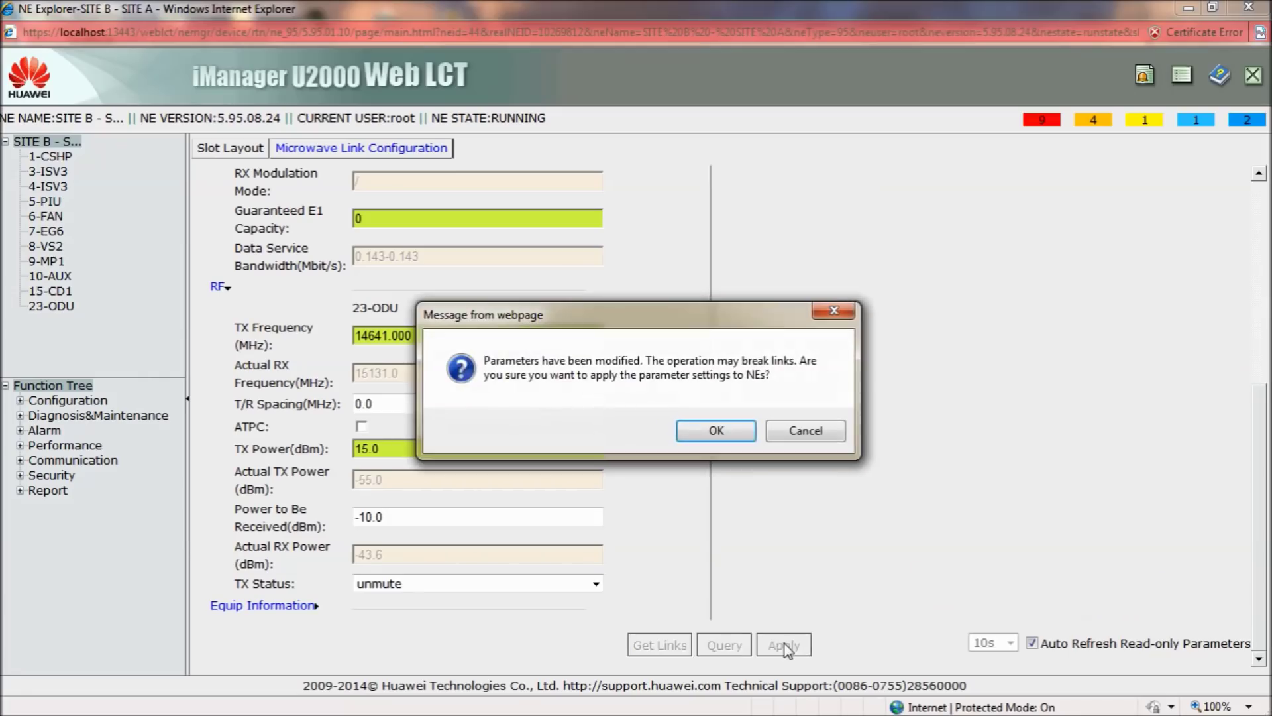
{"action": "left_click", "coordinate": [722, 436]}
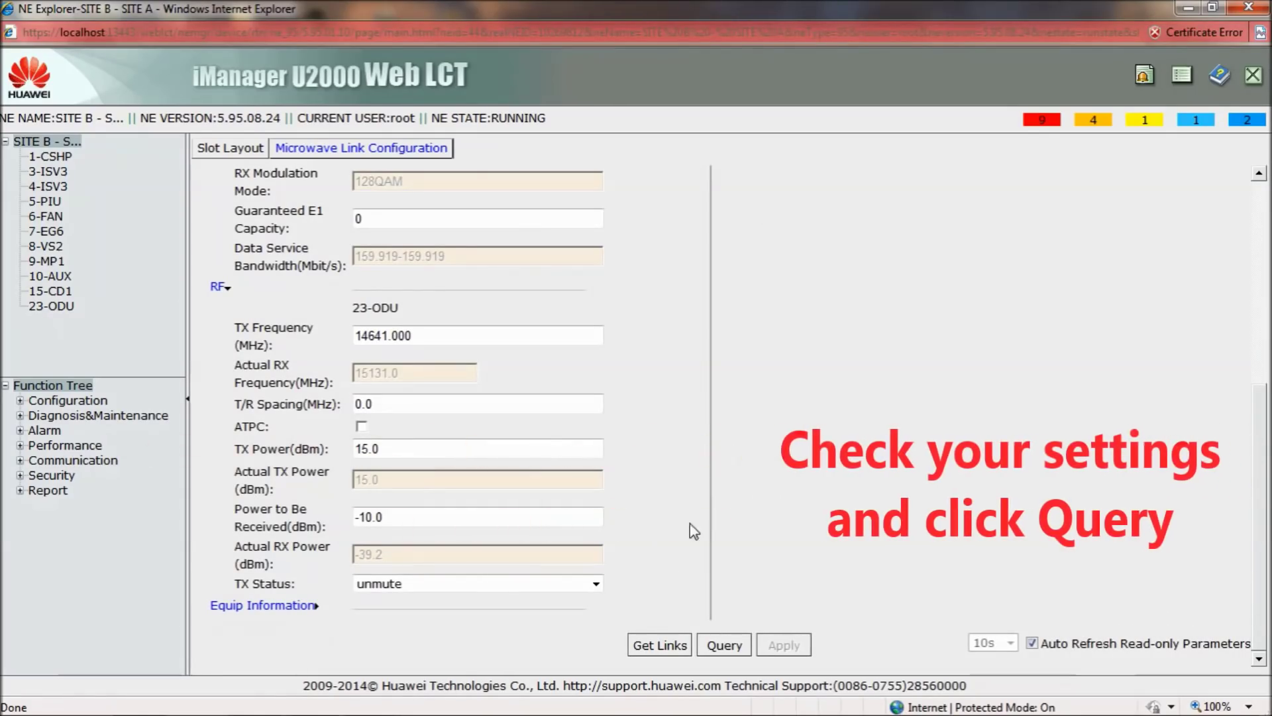
{"action": "left_click", "coordinate": [710, 646]}
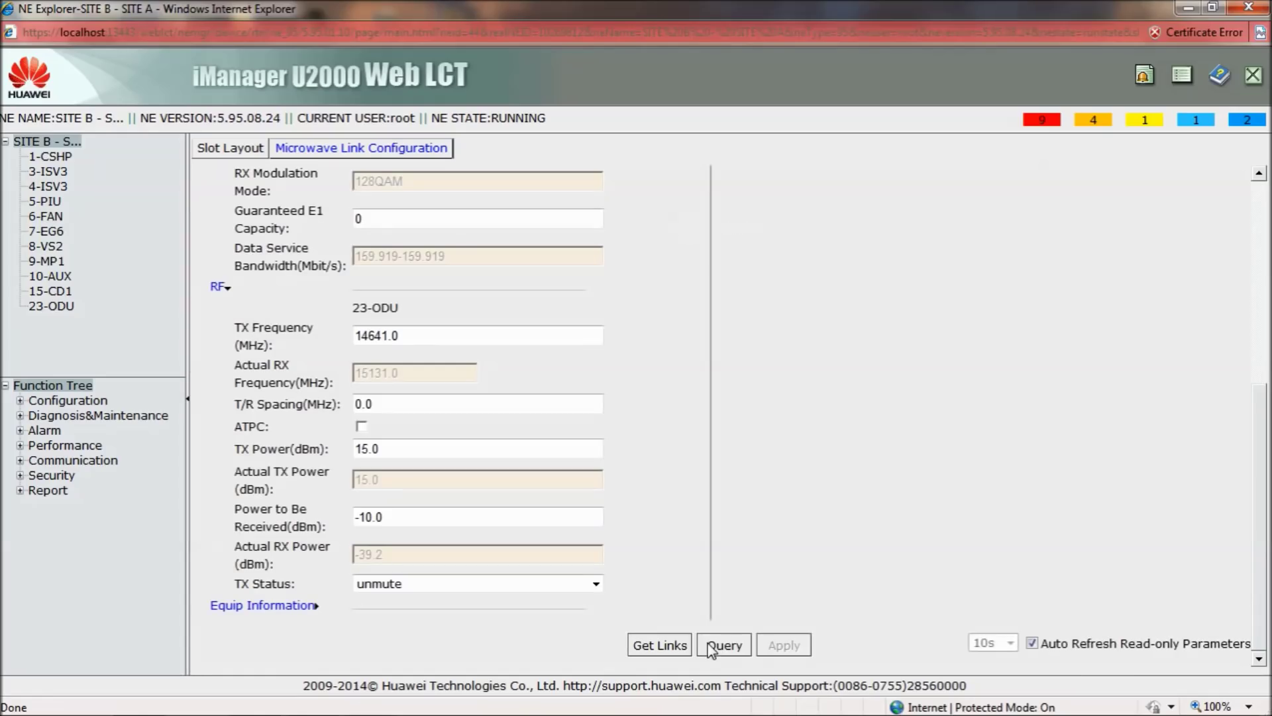
{"action": "scroll", "coordinate": [743, 575], "scroll_direction": "up", "scroll_amount": 2}
{"action": "scroll", "coordinate": [743, 575], "scroll_direction": "up", "scroll_amount": 1}
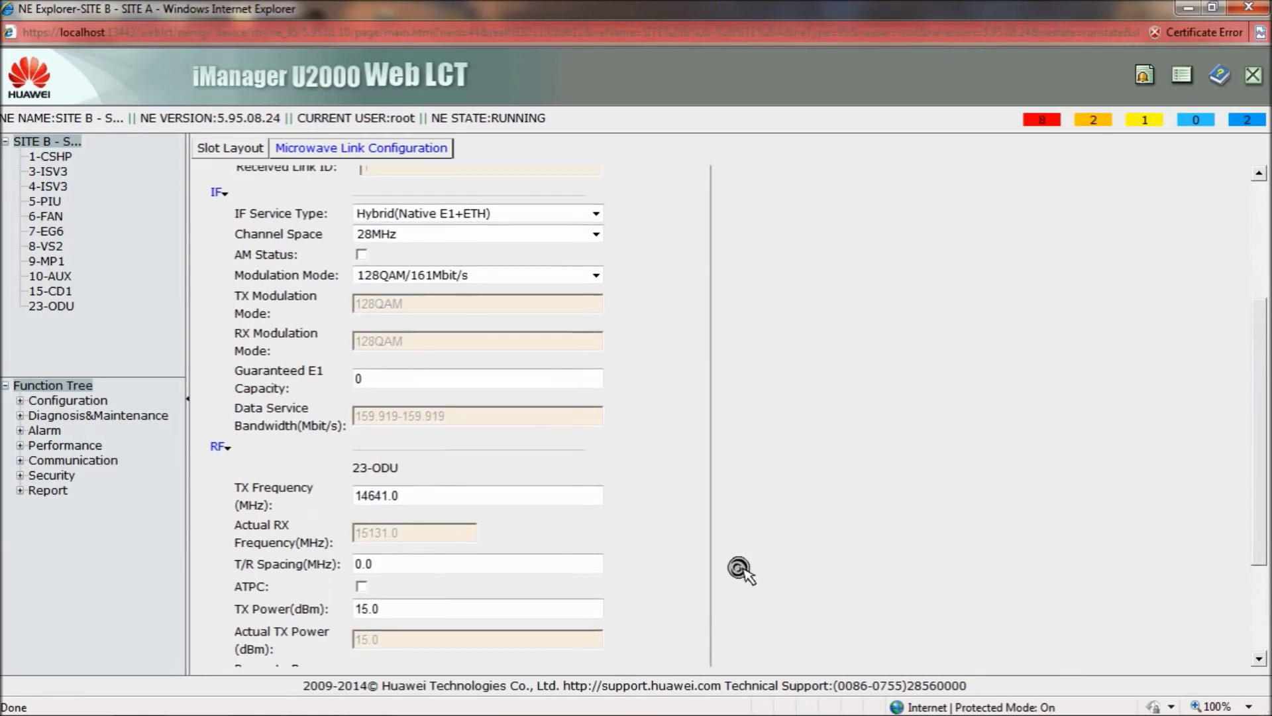
{"action": "scroll", "coordinate": [740, 569], "scroll_direction": "up", "scroll_amount": 5}
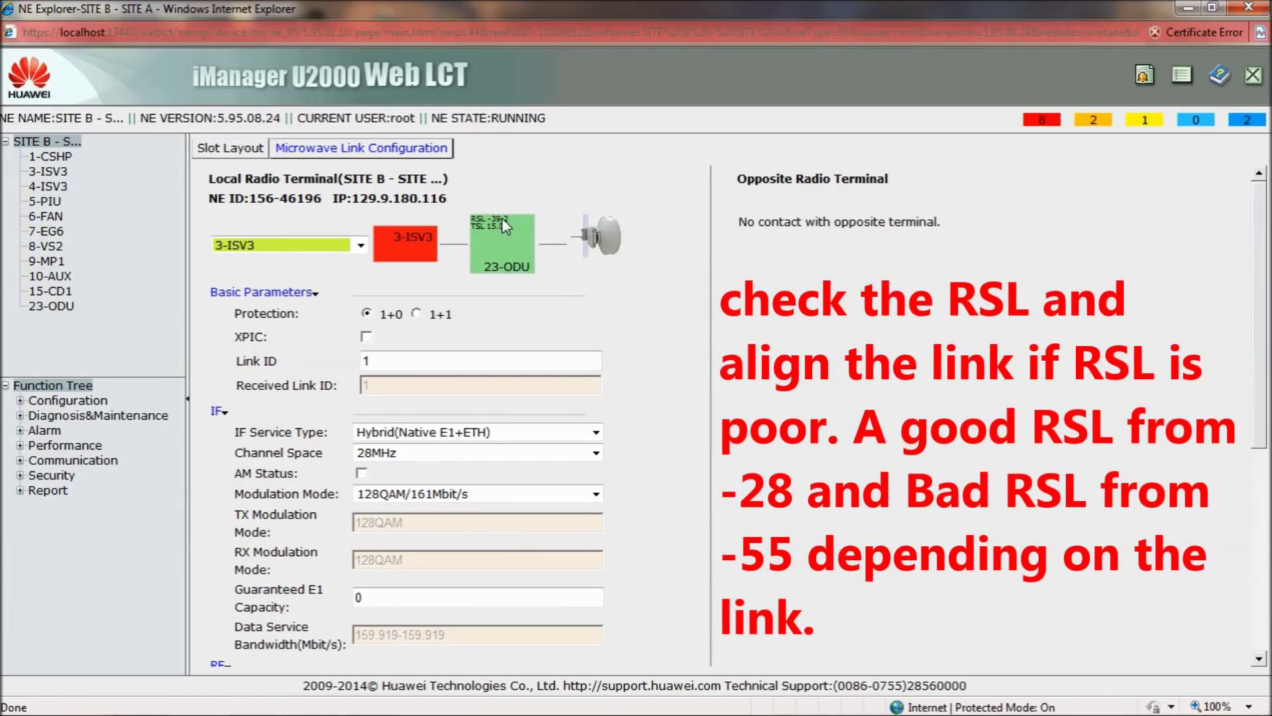
{"action": "scroll", "coordinate": [679, 241], "scroll_direction": "down", "scroll_amount": 10}
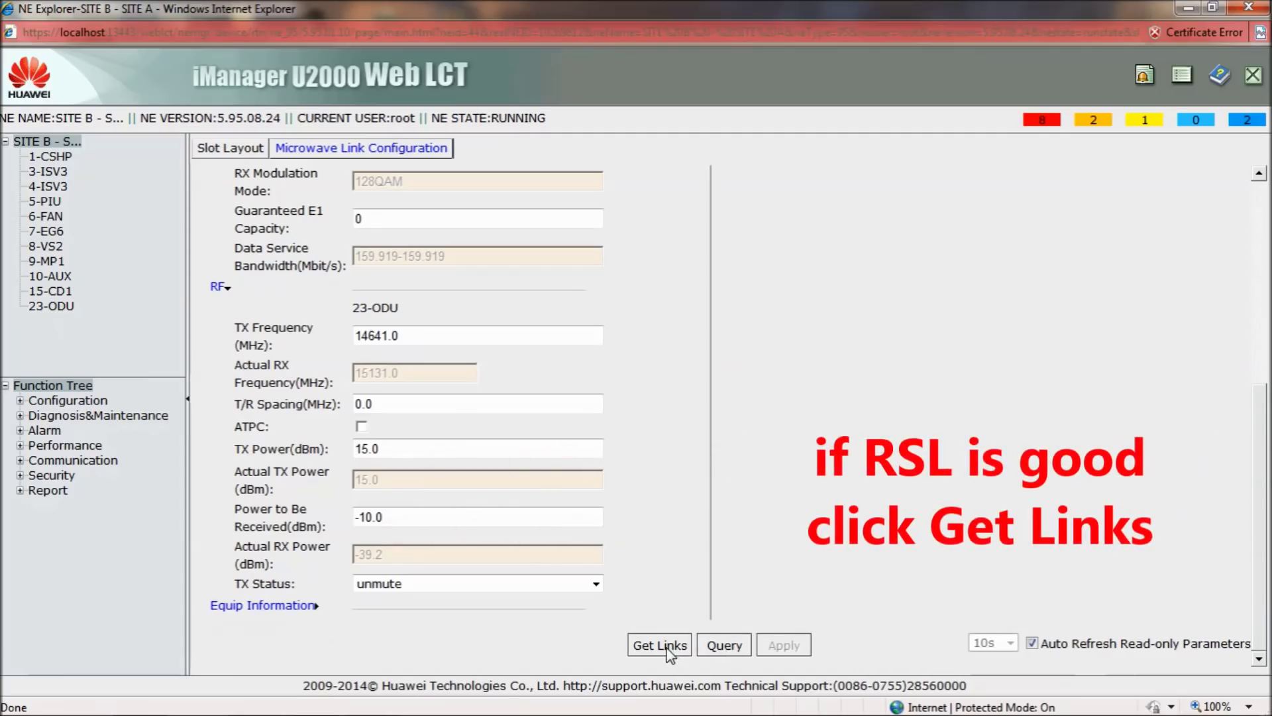
Get Links to connect with SITE A over 3-ISV3, showing its RSL of -40.6 dBm
{"action": "left_click", "coordinate": [666, 648]}
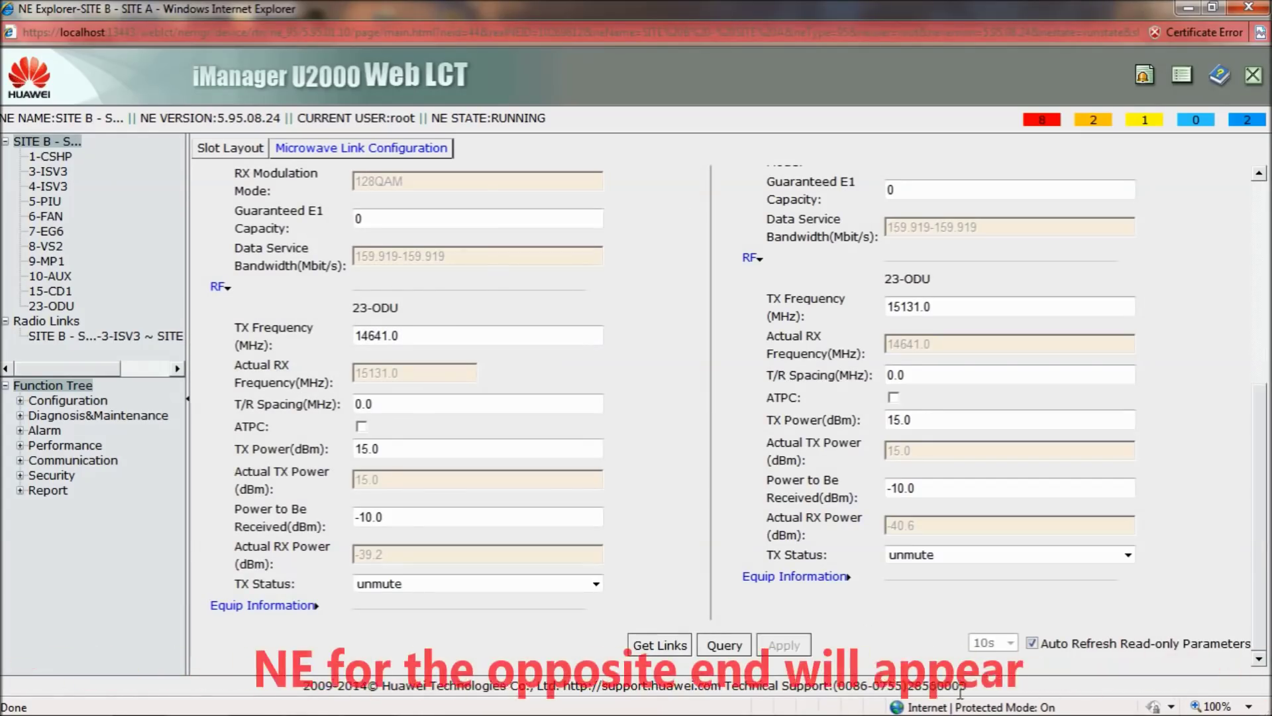
{"action": "scroll", "coordinate": [1093, 511], "scroll_direction": "up", "scroll_amount": 3}
{"action": "scroll", "coordinate": [1090, 511], "scroll_direction": "up", "scroll_amount": 3}
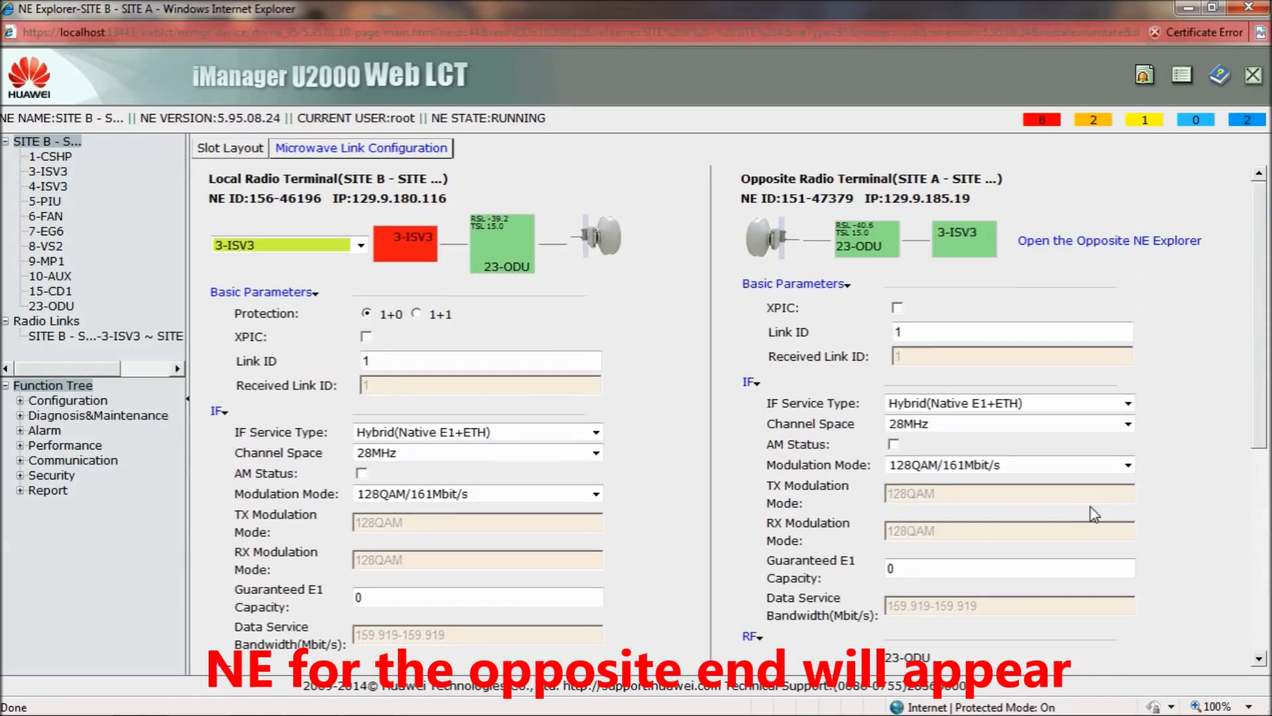